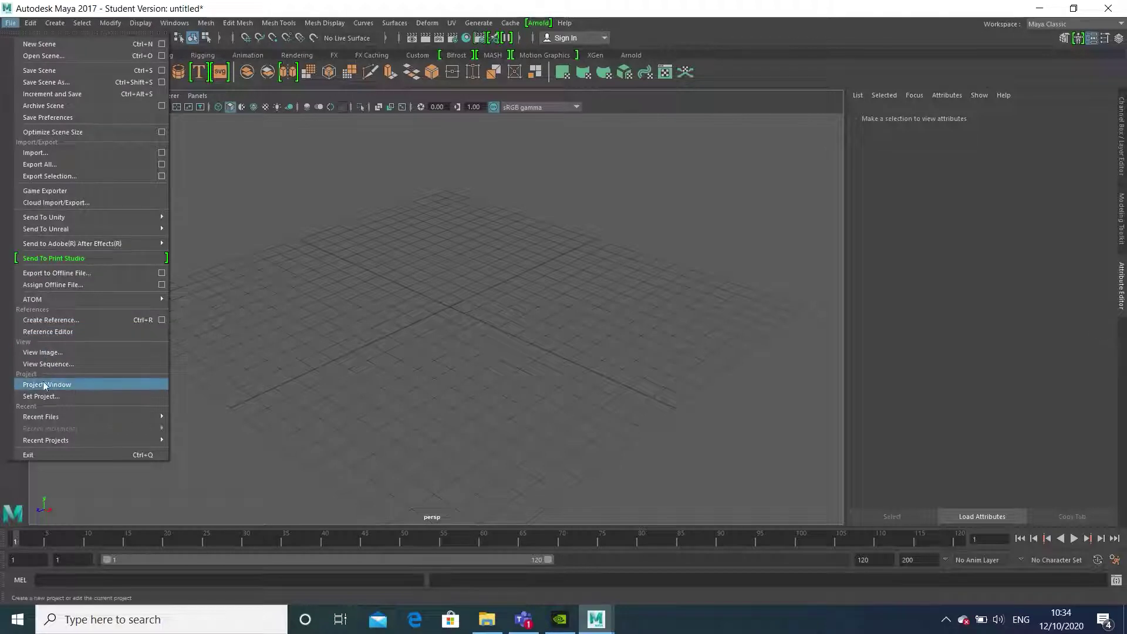
Step: Create a new project named Street in the default projects location, keeping the default folder names
left_click(56, 385)
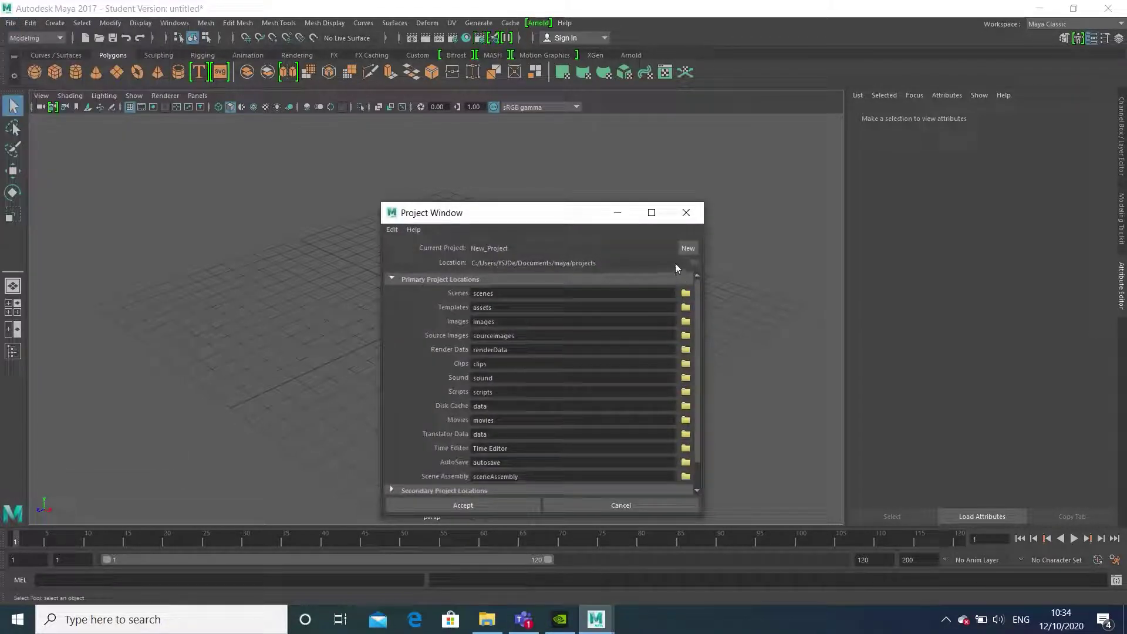
left_click(686, 249)
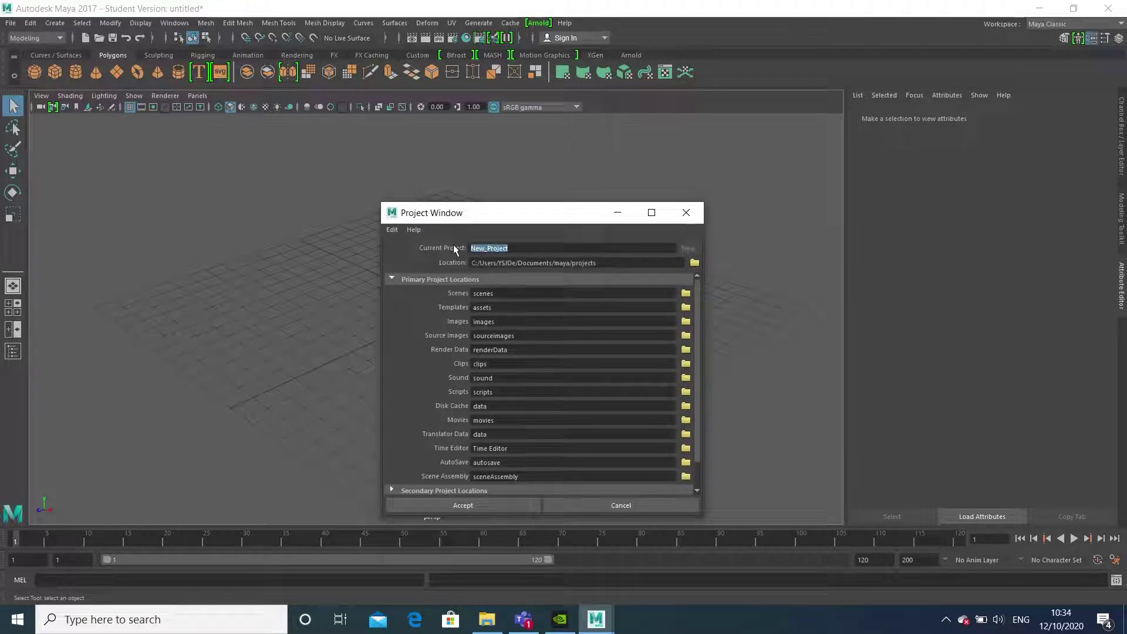
key("Caps_Lock")
type("S")
key("Caps_Lock")
type("treet")
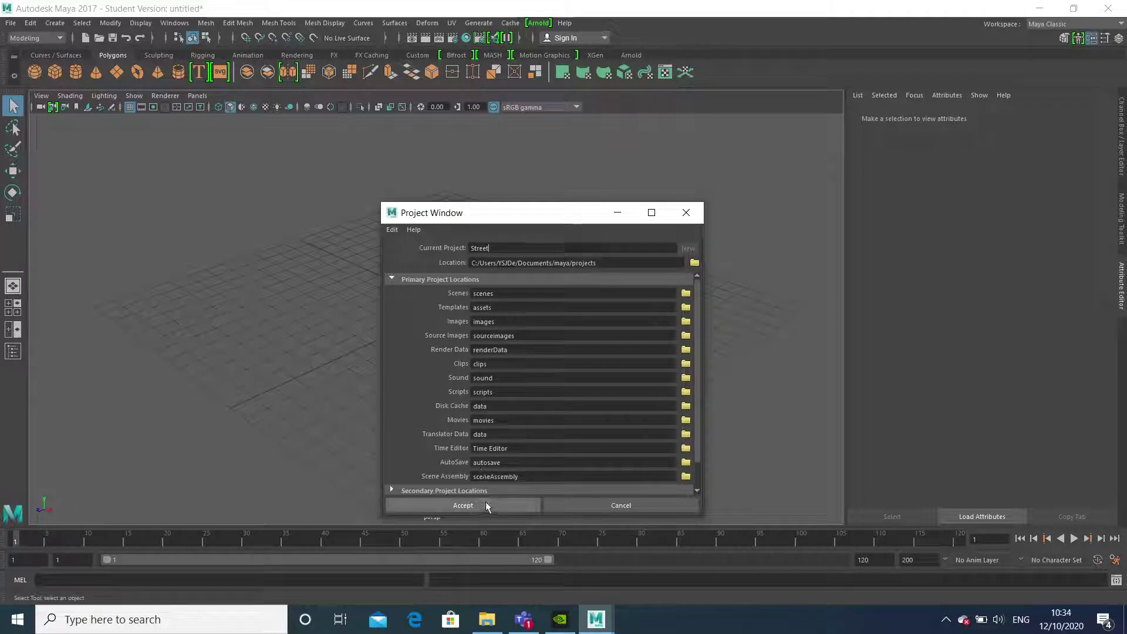
left_click(462, 506)
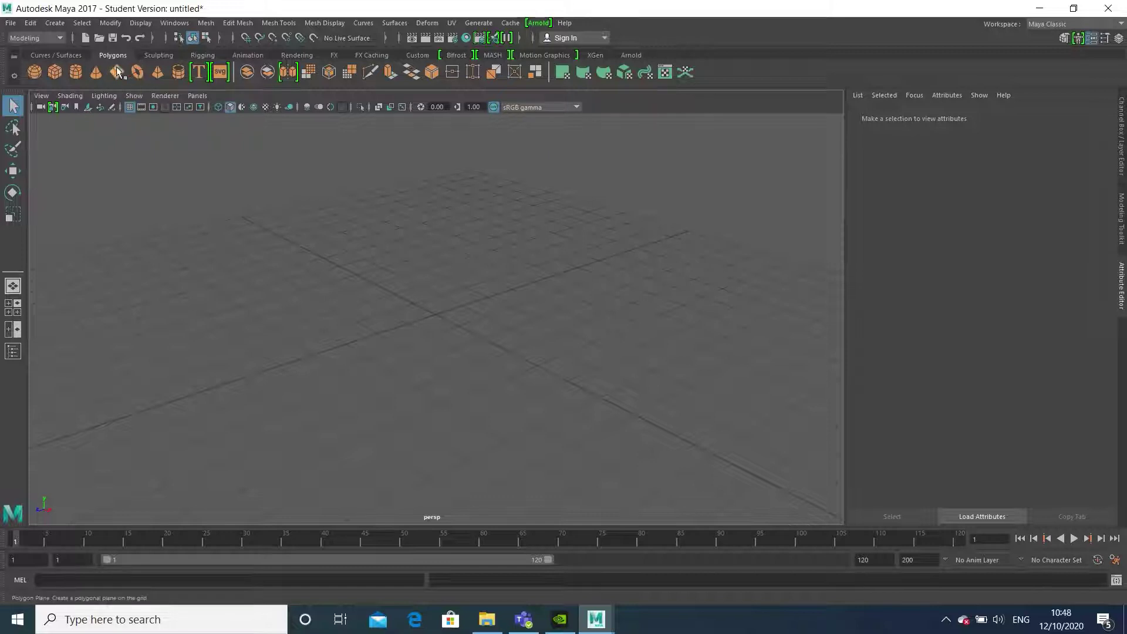
Step: Create a polygon plane at the centre of the grid
left_click(117, 72)
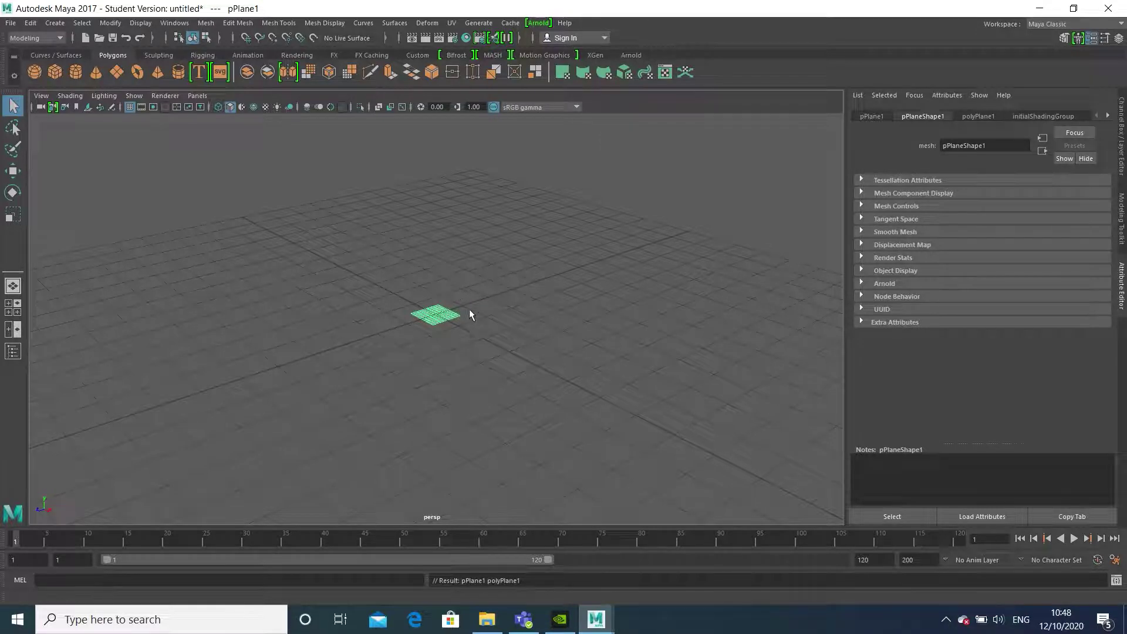
left_click_drag(469, 312, 501, 354, "alt")
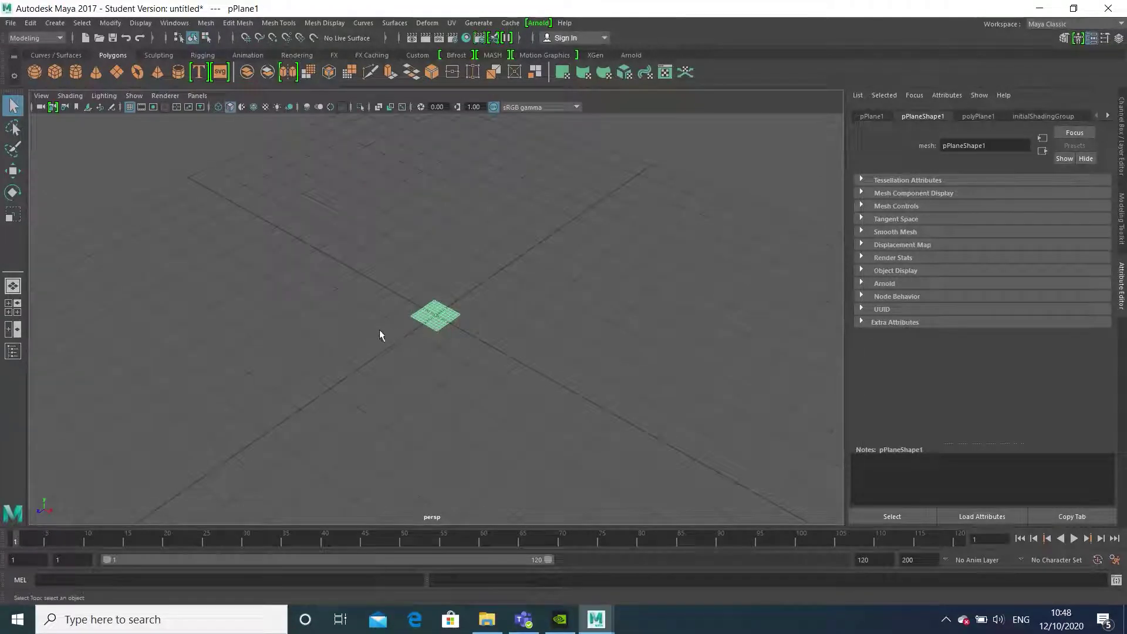
middle_click_drag(379, 330, 494, 290, "alt")
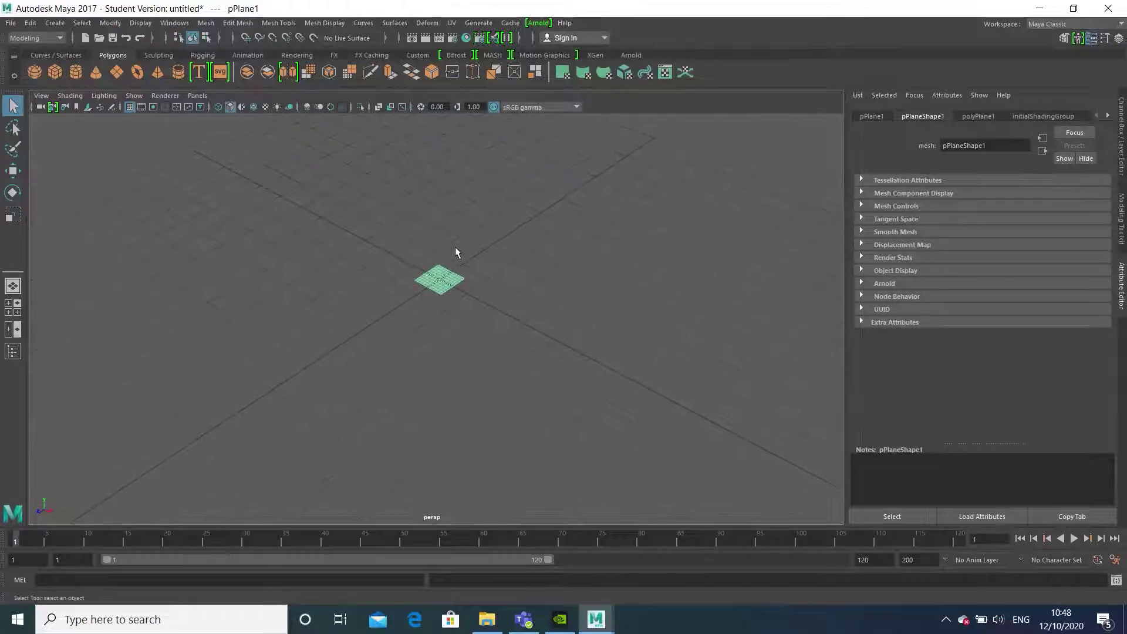
scroll(457, 248, "up", 3)
scroll(459, 247, "down", 3)
scroll(459, 247, "up", 3)
scroll(459, 252, "down", 1)
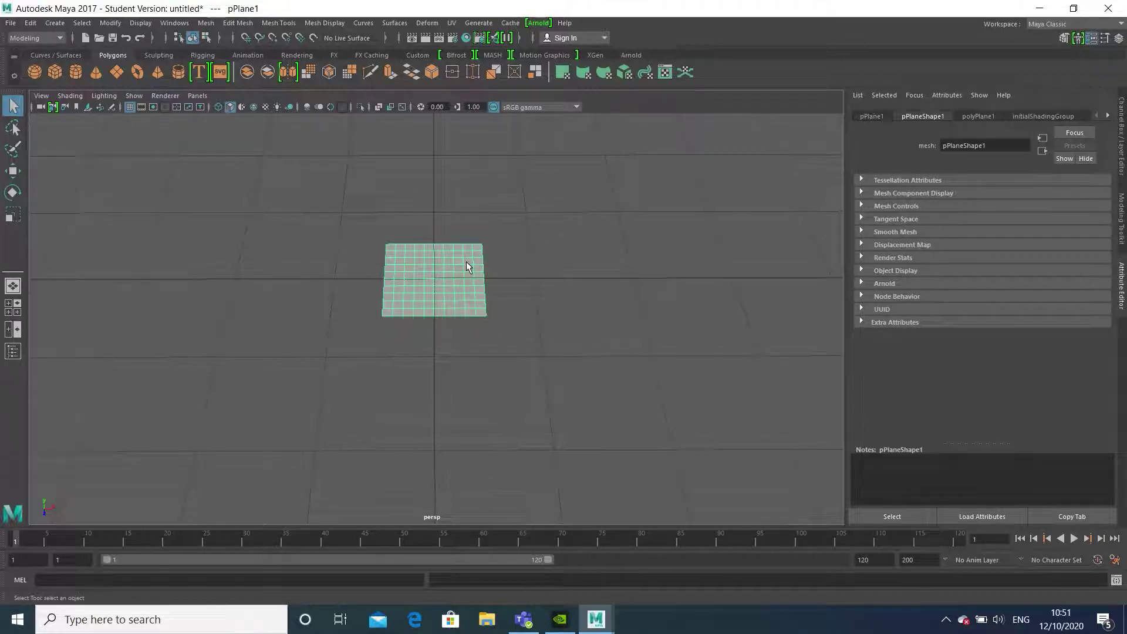
Step: Create a Lambert material in the maximized Hypershade and connect a File texture node to its Color
left_click(466, 39)
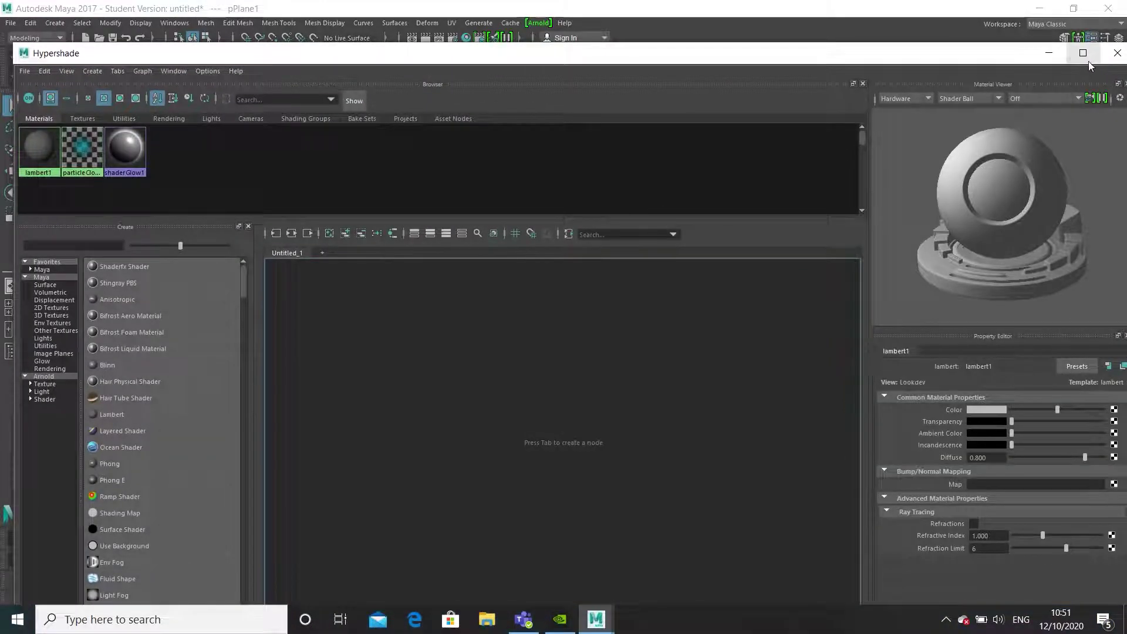
left_click(1083, 53)
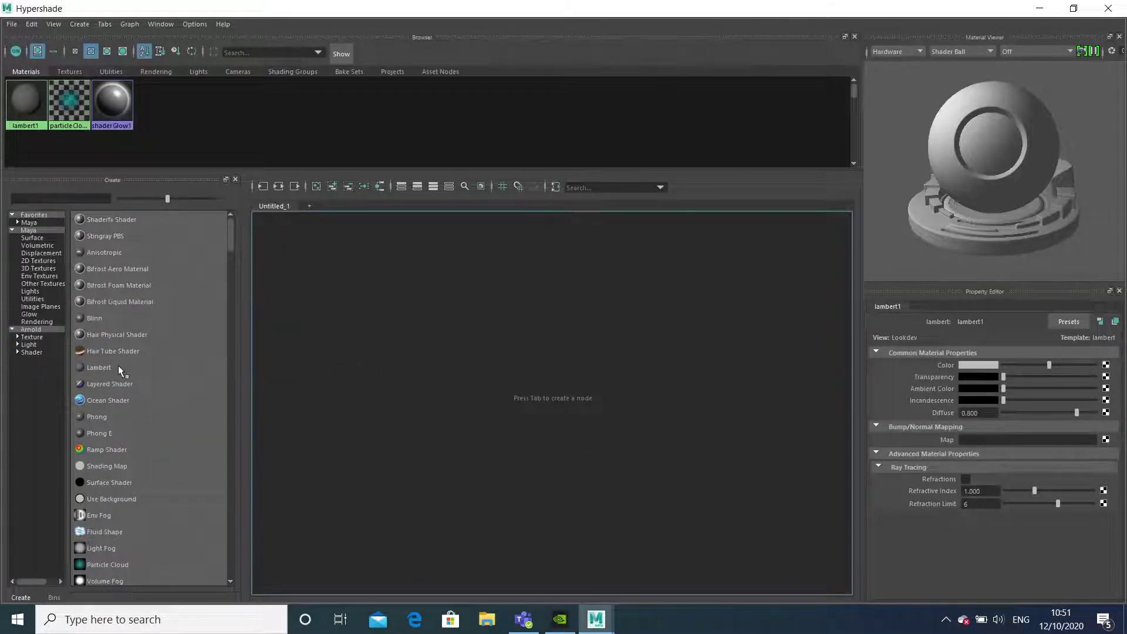
left_click(100, 367)
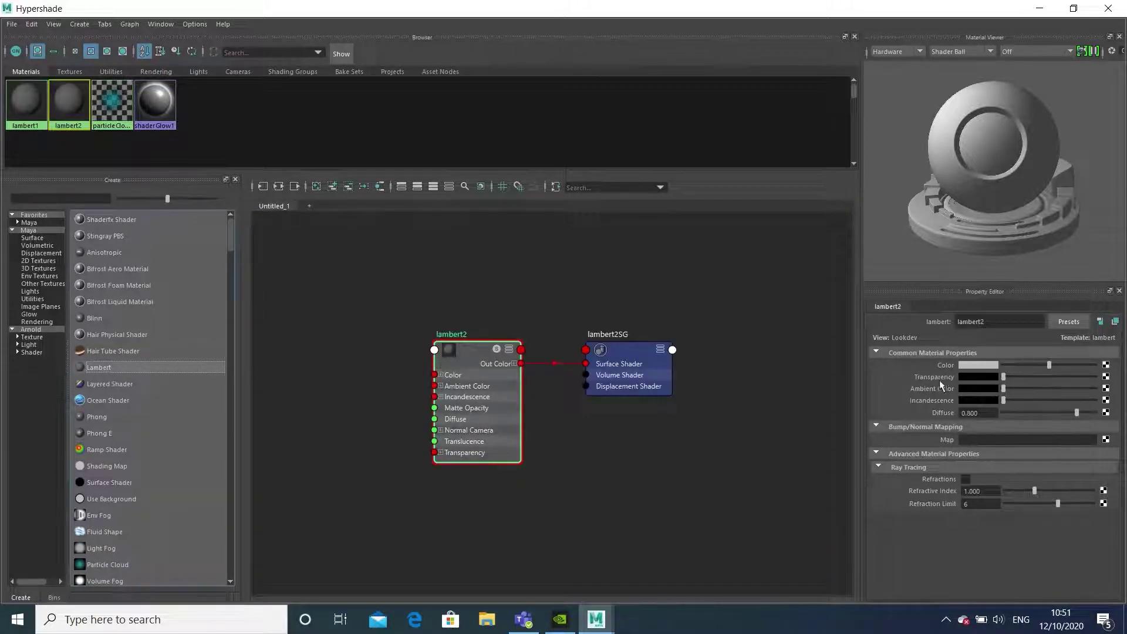
left_click(1105, 365)
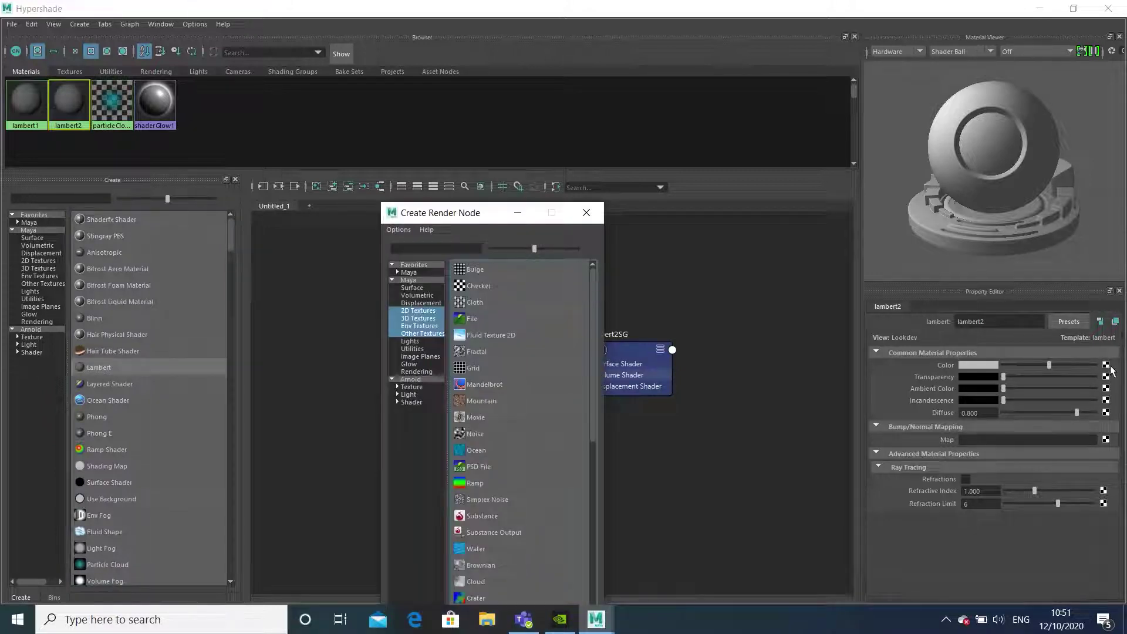
left_click(489, 318)
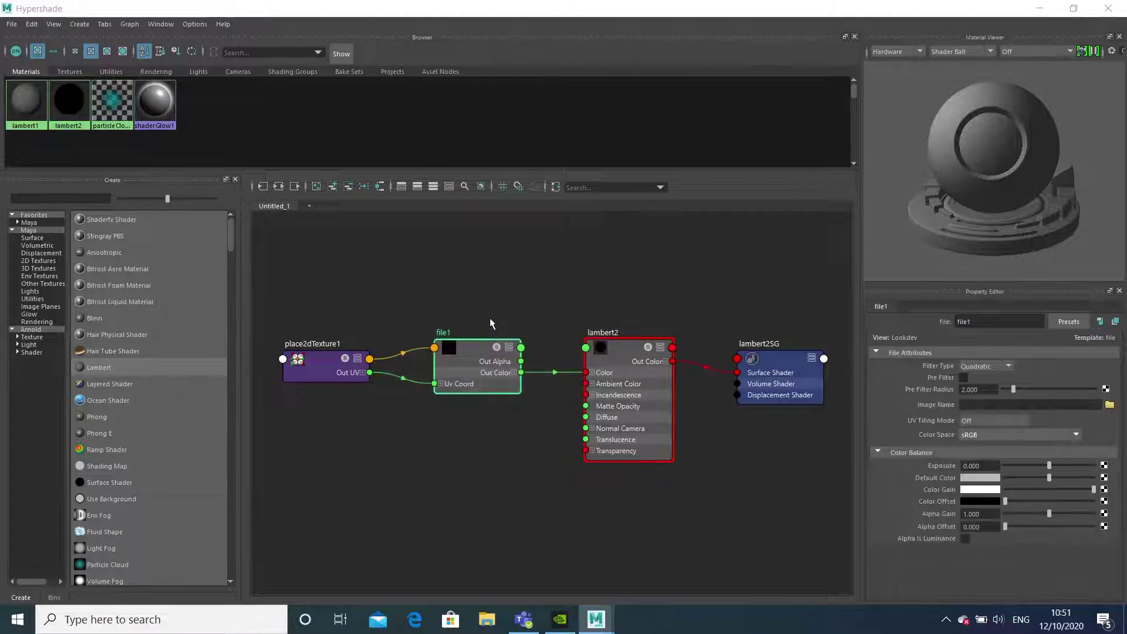
Step: Load Window.psd from the Test Textures folder as the file node's image
left_click(1109, 404)
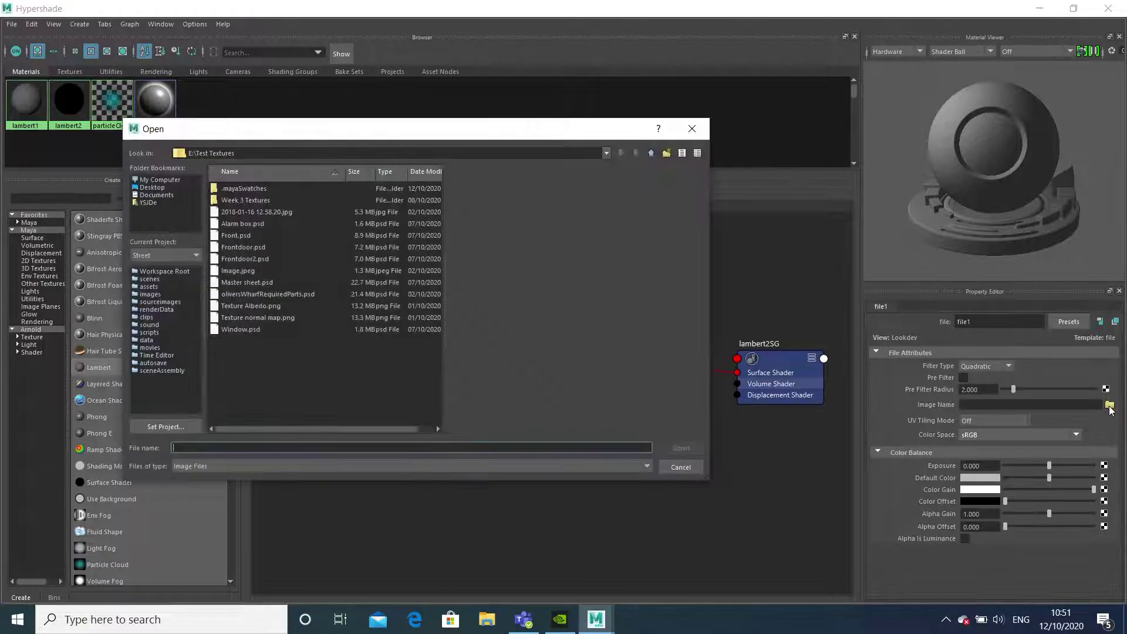
left_click(261, 330)
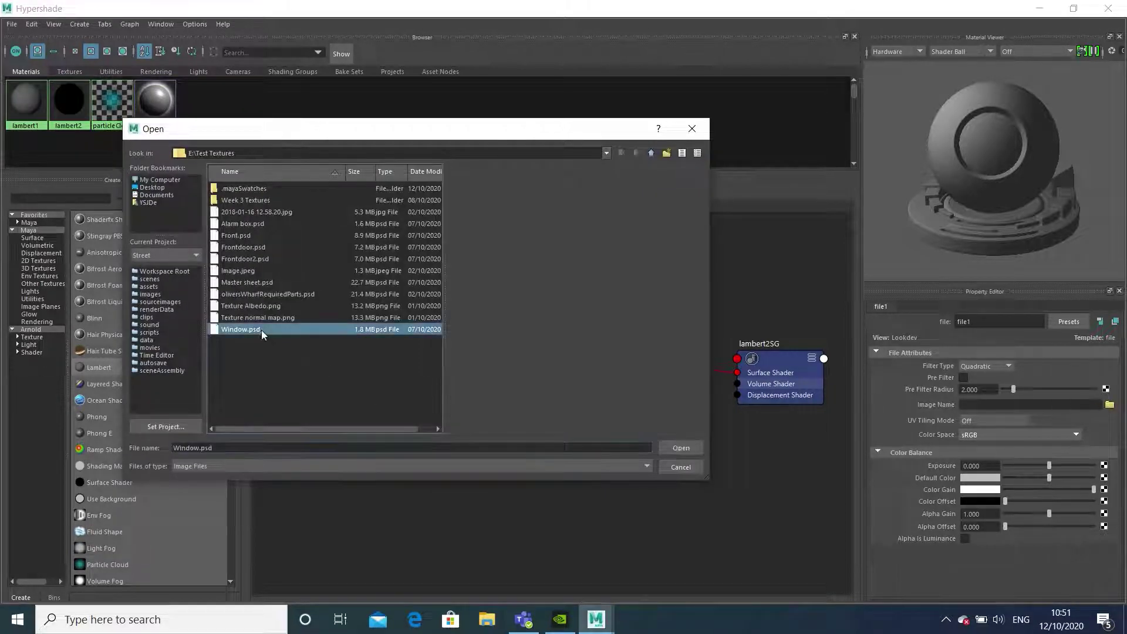
left_click(683, 449)
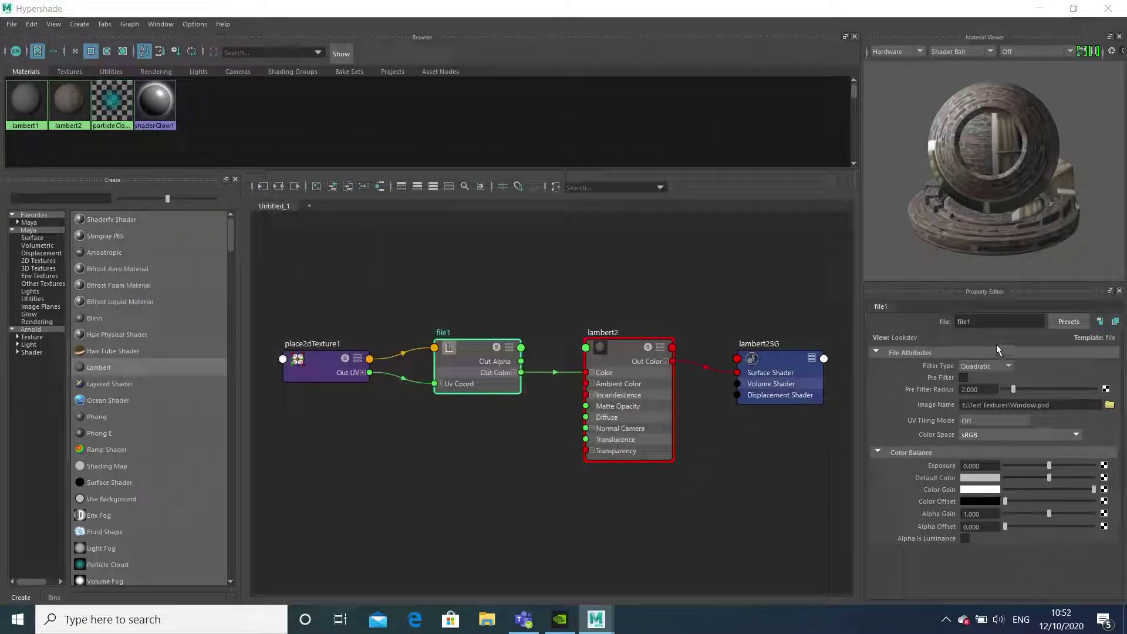
Step: Rename the new Lambert material to Window and close Hypershade
left_click(622, 355)
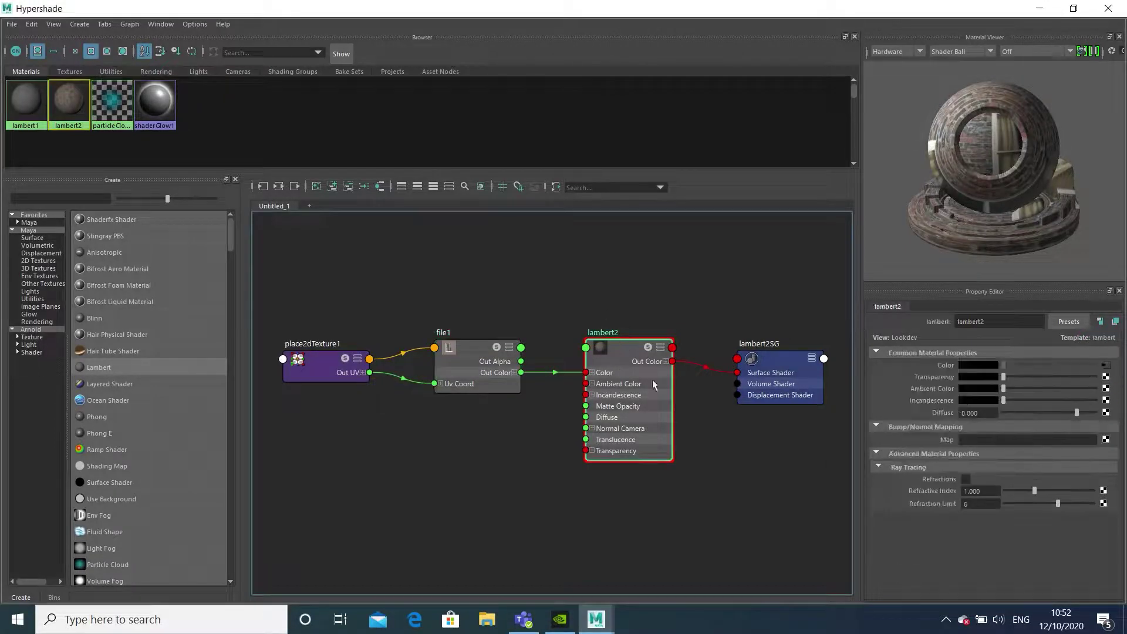
left_click_drag(1007, 322, 956, 322)
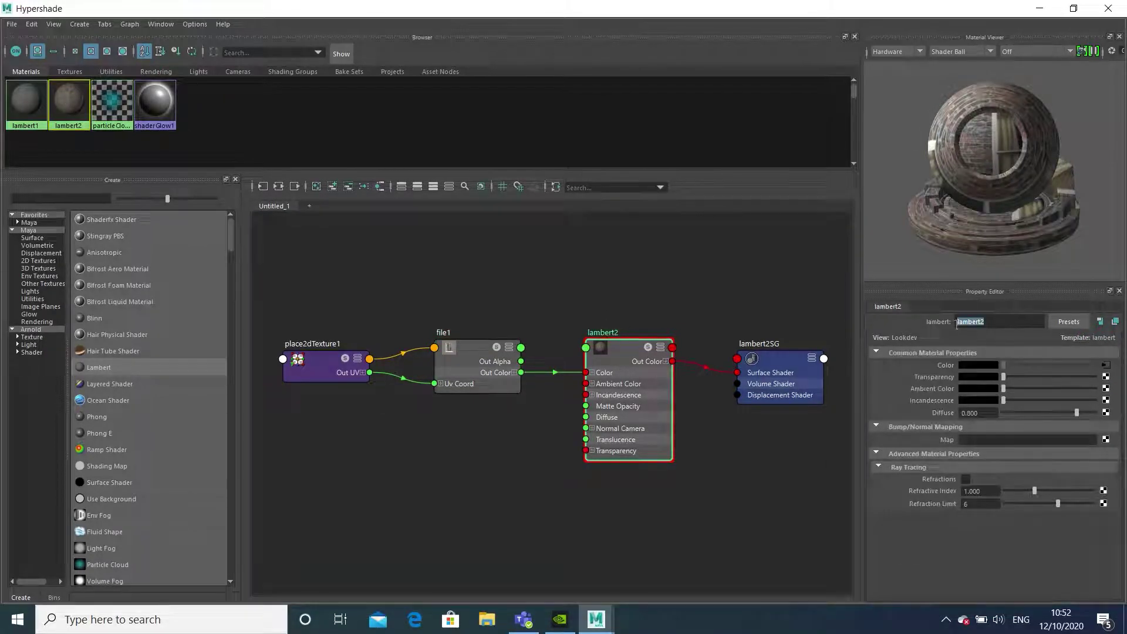
key("Caps_Lock")
type("W")
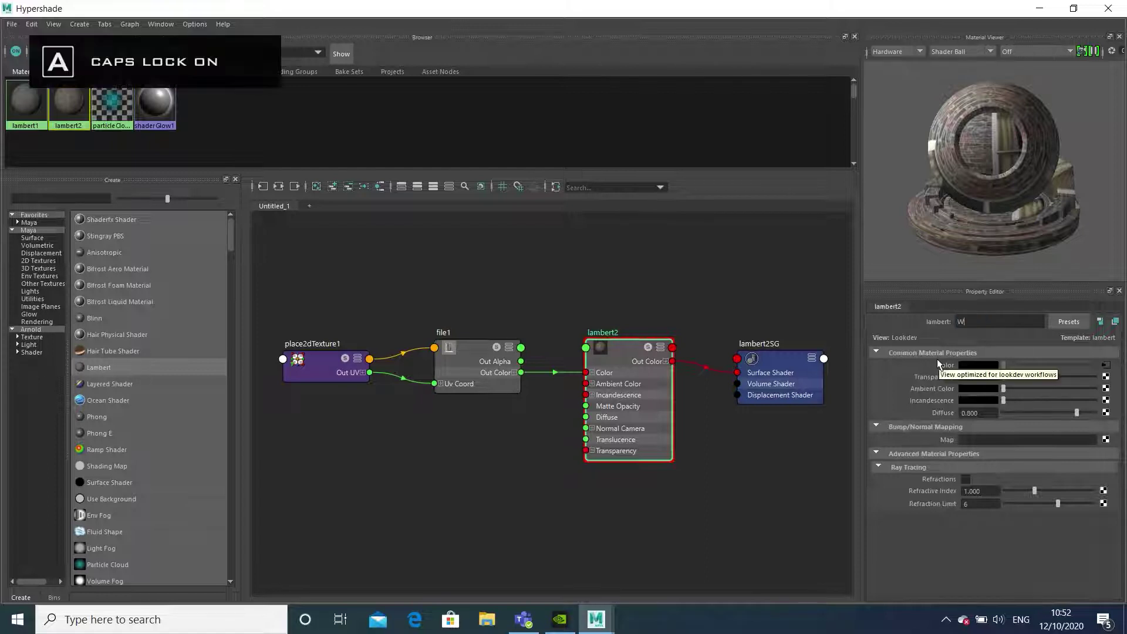
key("Caps_Lock")
type("intow")
key("Return")
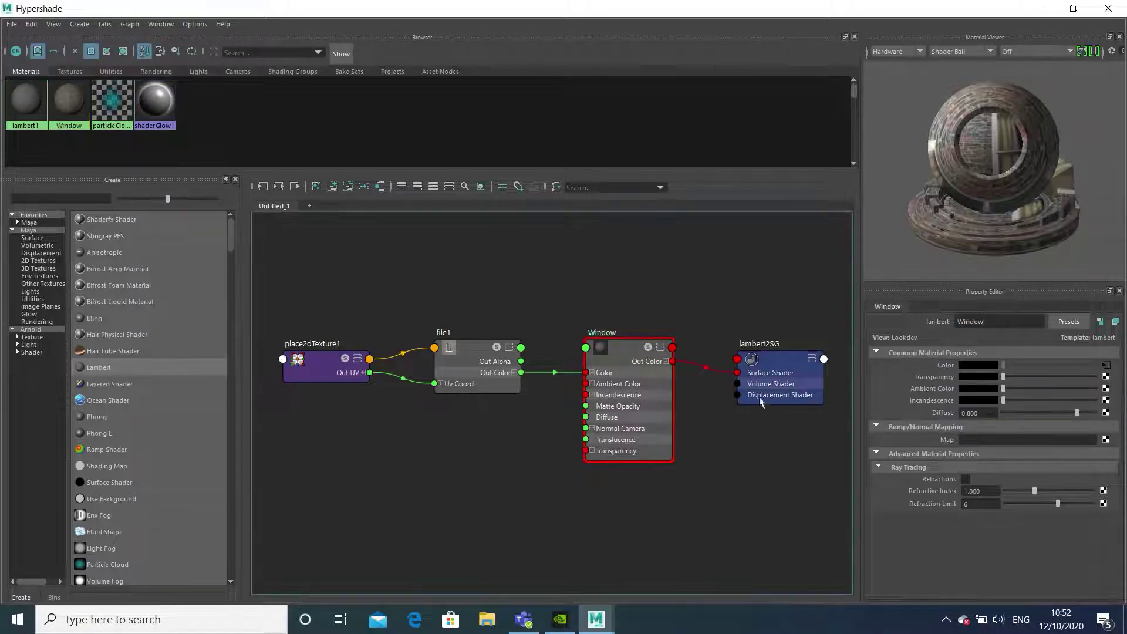
left_click(1118, 10)
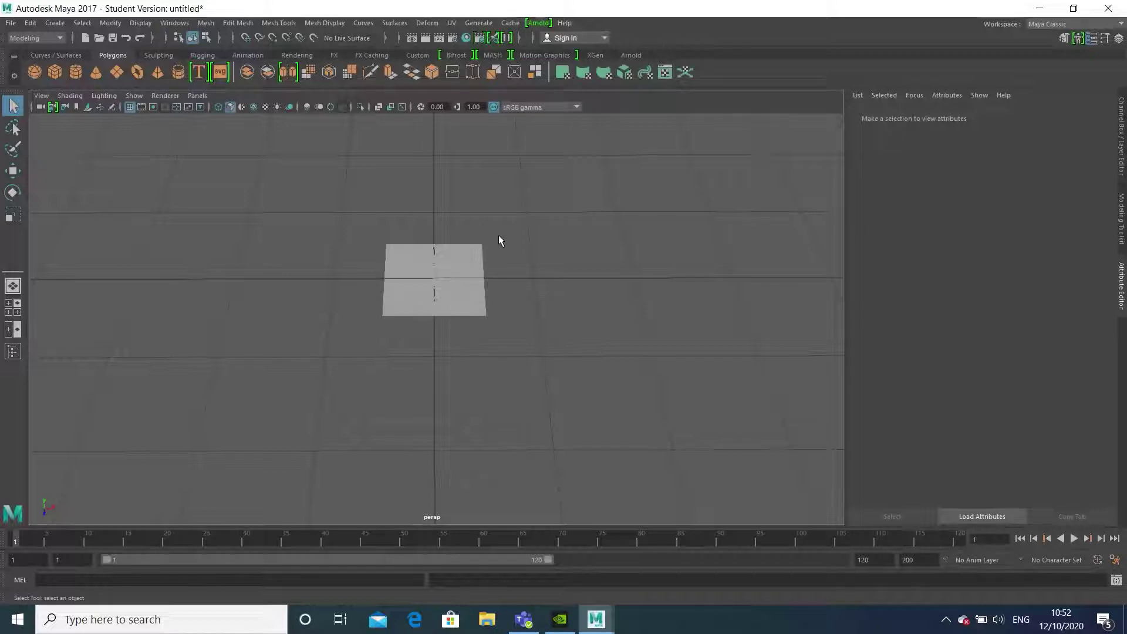
Step: Assign the existing Window material to the plane
left_click(464, 273)
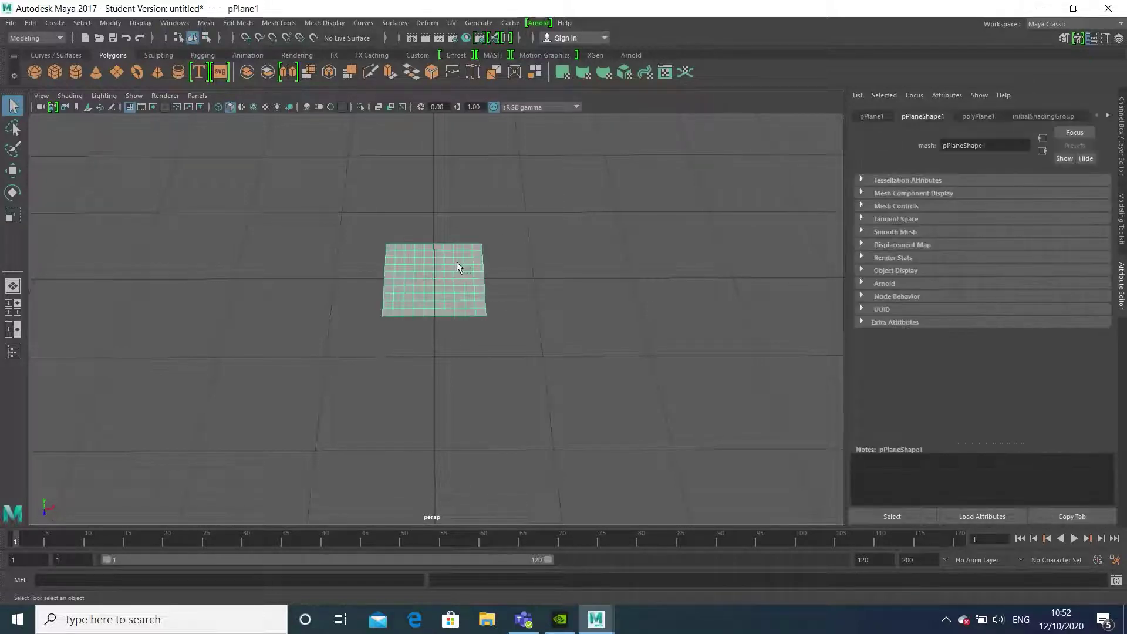
right_click(458, 264)
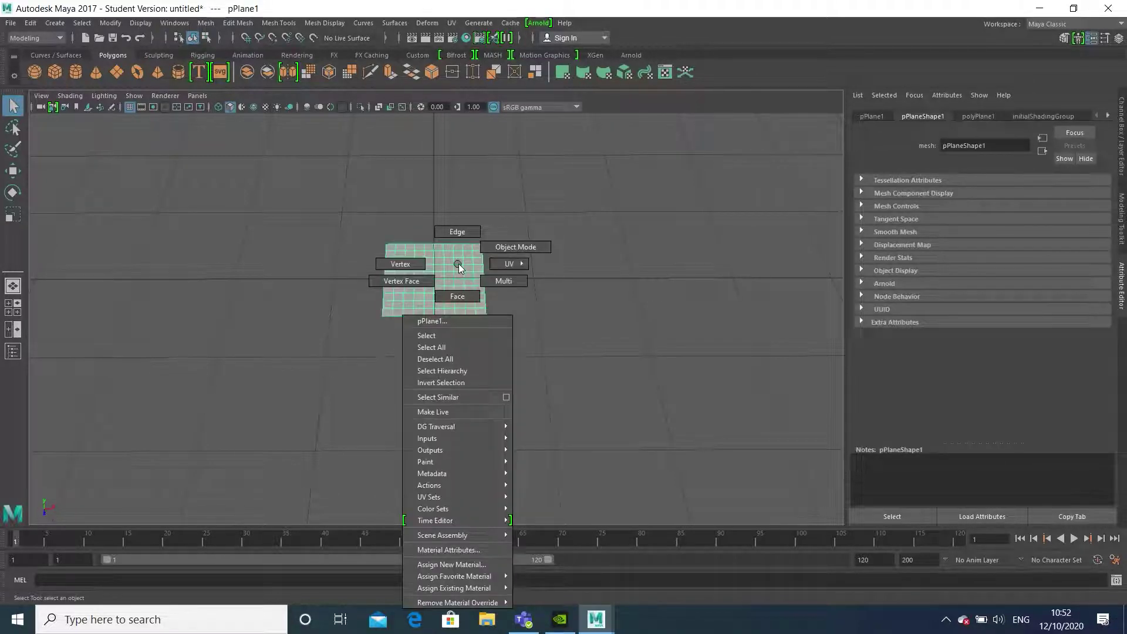
mouse_move(448, 589)
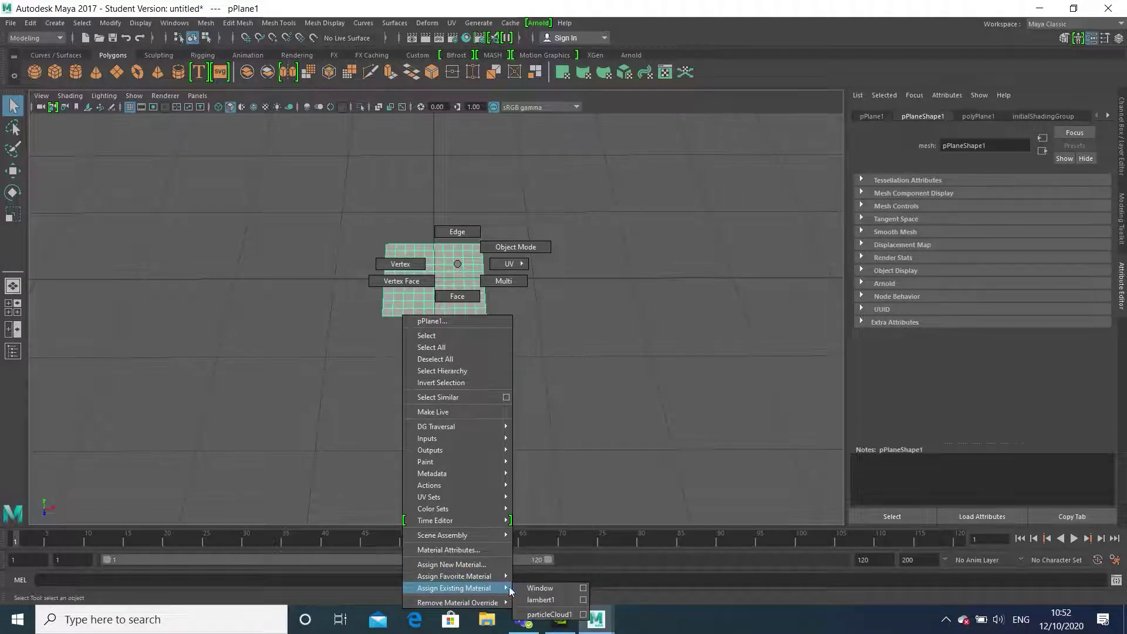
left_click(551, 588)
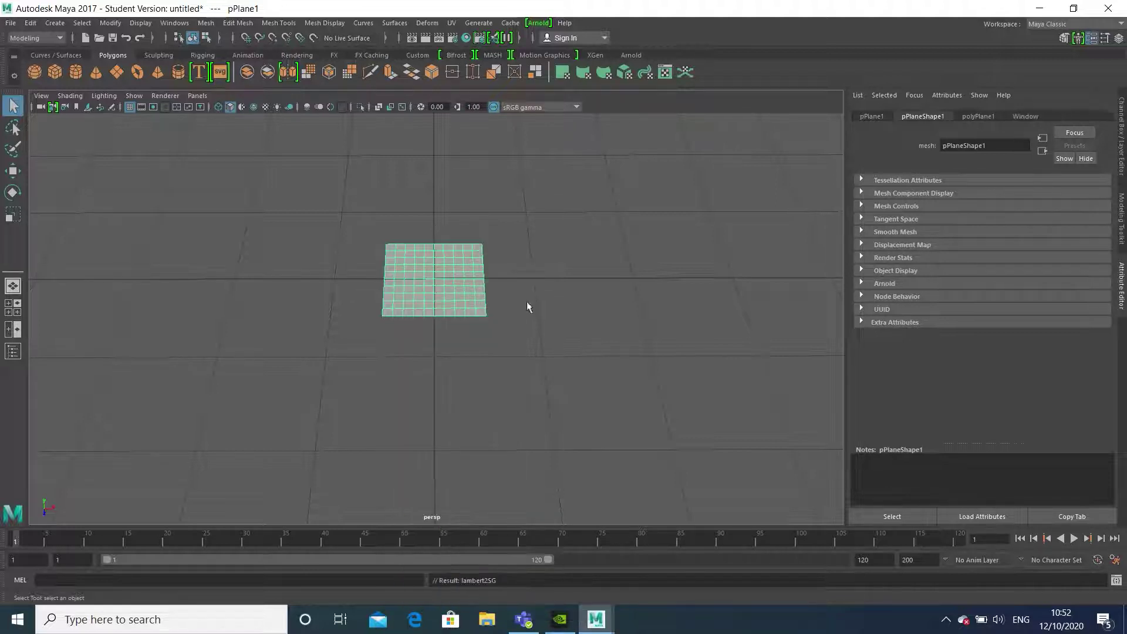
Step: Deselect the plane and turn on textured shading in the perspective view
left_click(507, 266)
scroll(474, 273, "up", 2)
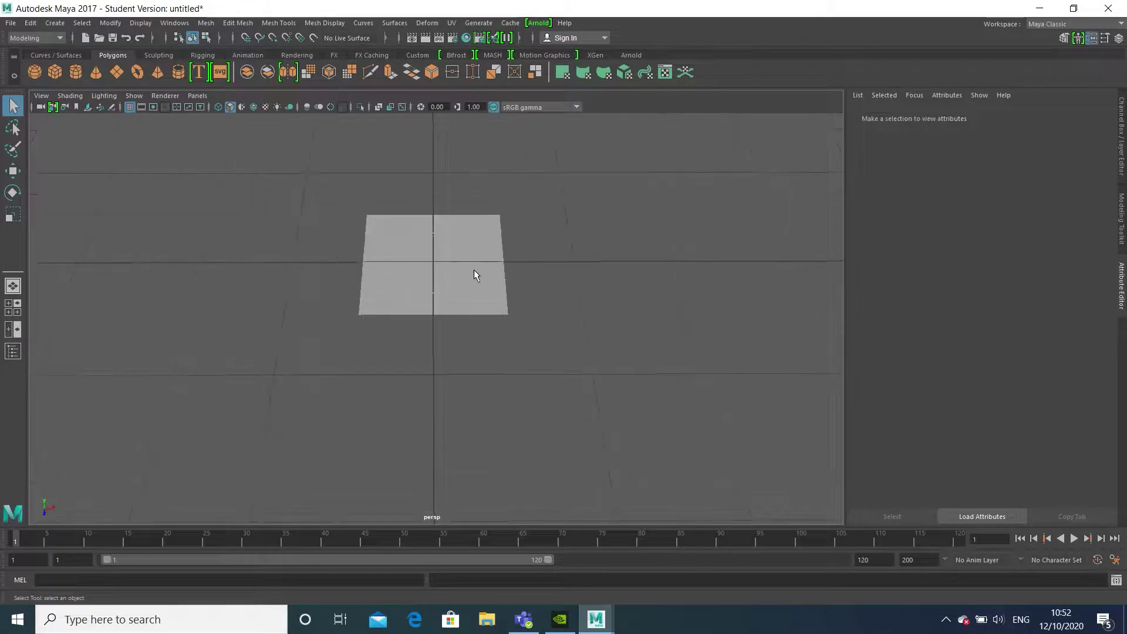
mouse_move(500, 306)
left_mouse_down("alt")
mouse_move(466, 319)
mouse_move(498, 327)
left_mouse_up("alt")
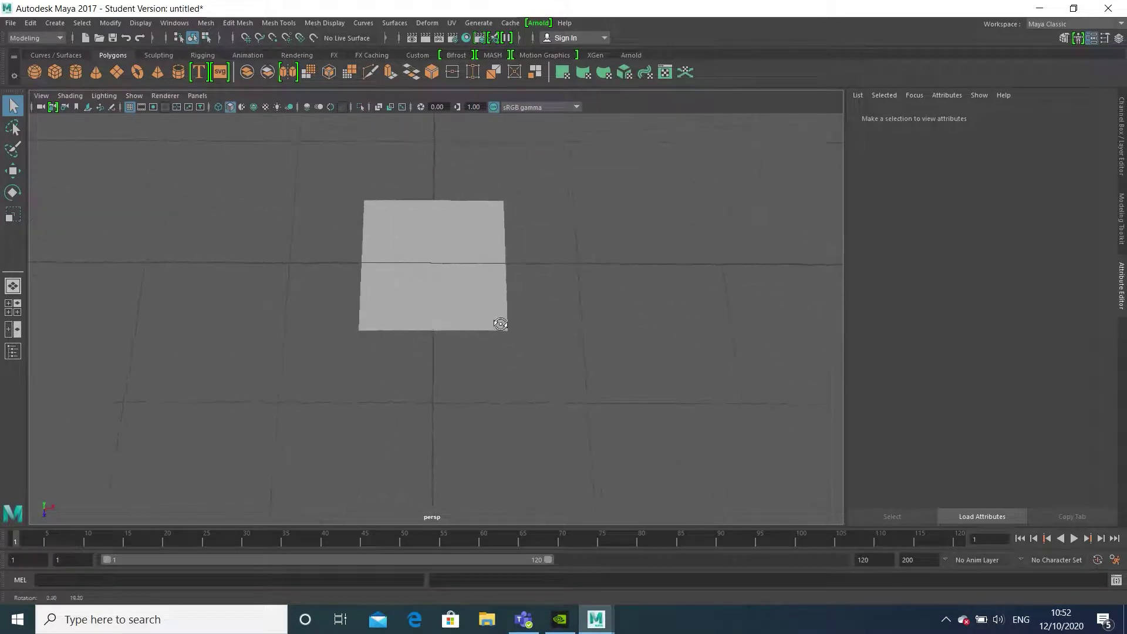
middle_click_drag(498, 322, 482, 273, "alt")
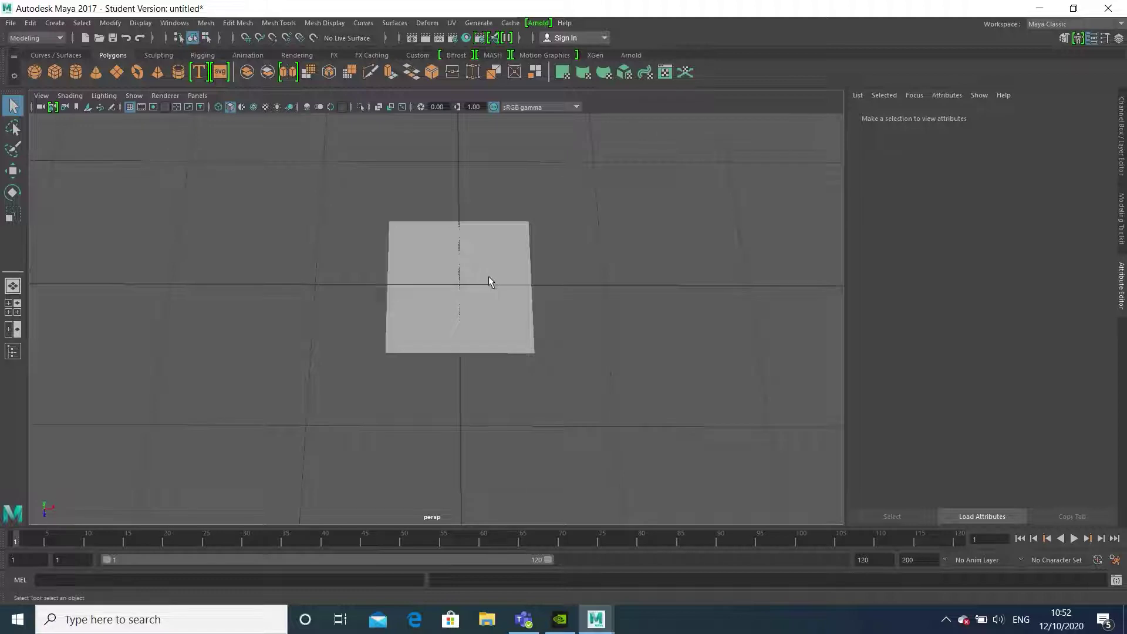
key("6")
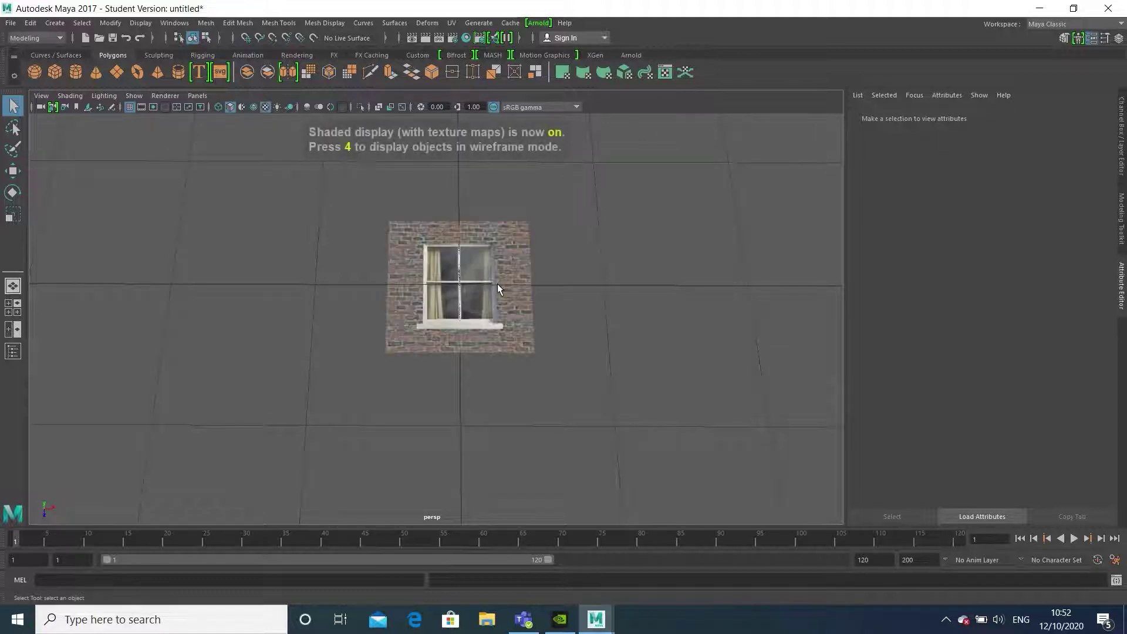
left_click_drag(520, 350, 519, 313, "alt")
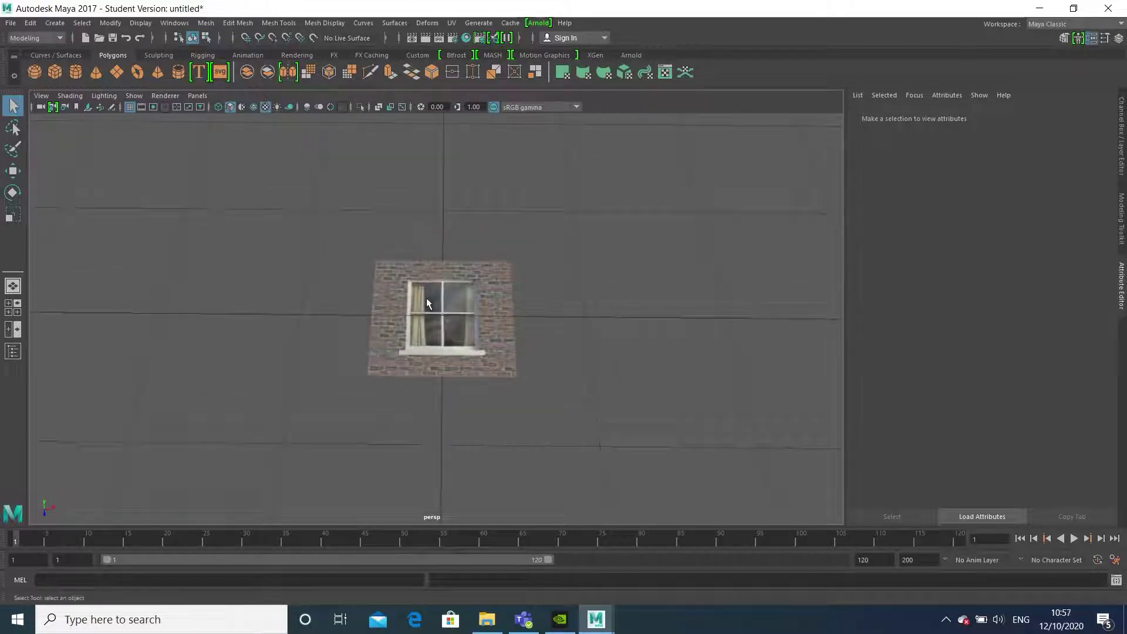
Step: Stand the plane upright in the front view by setting its X rotation to 90, and turn on textured shading there
key("space")
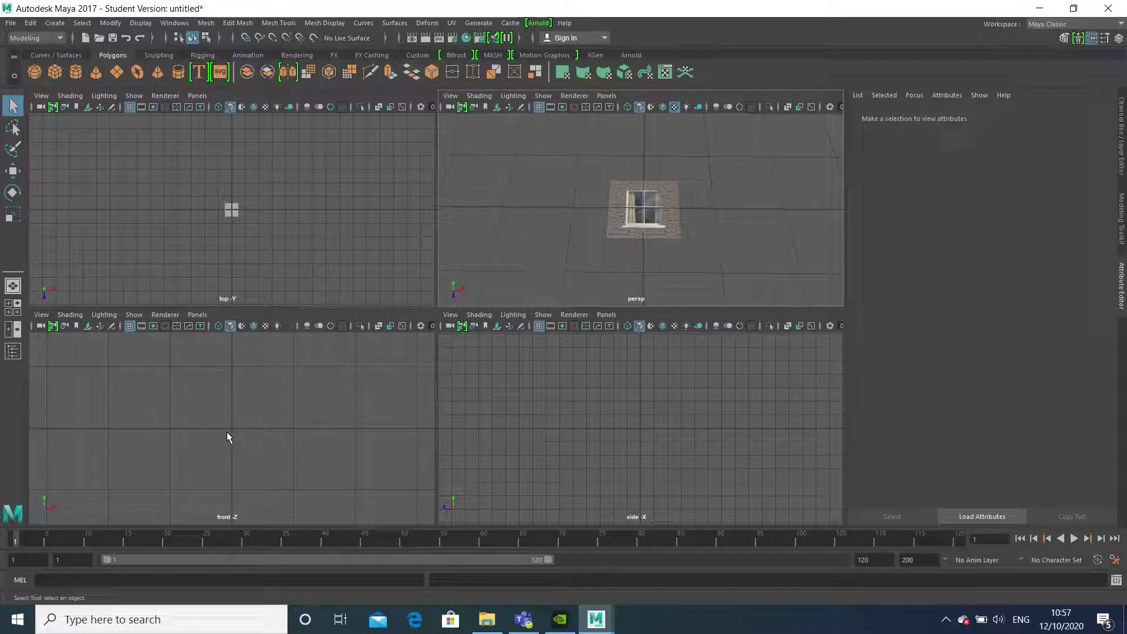
key("space")
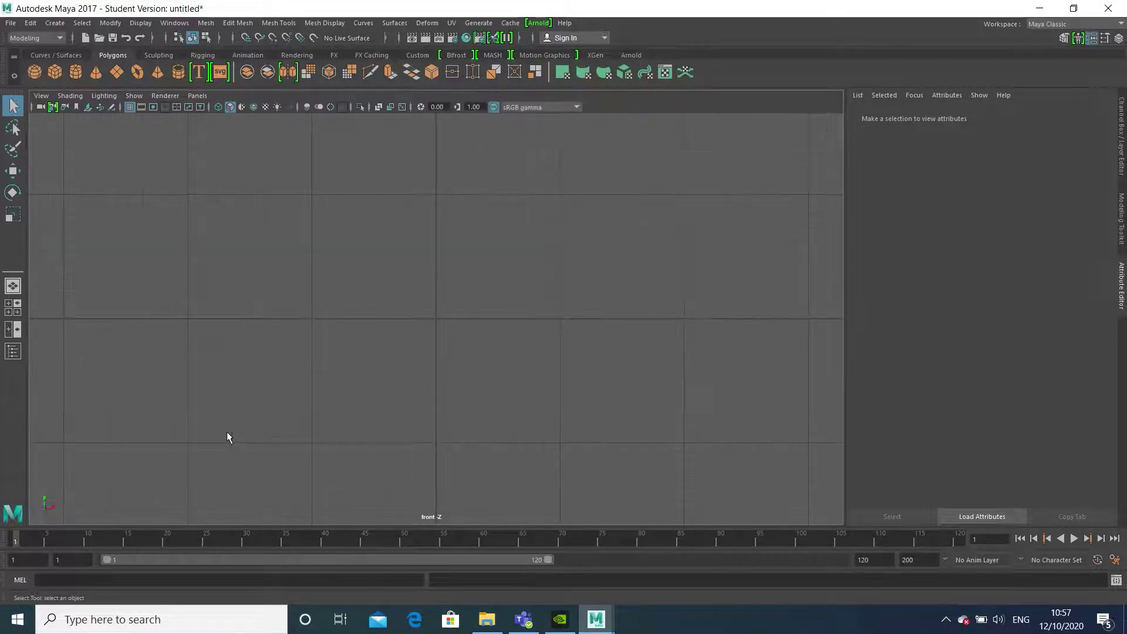
left_click_drag(311, 400, 566, 233)
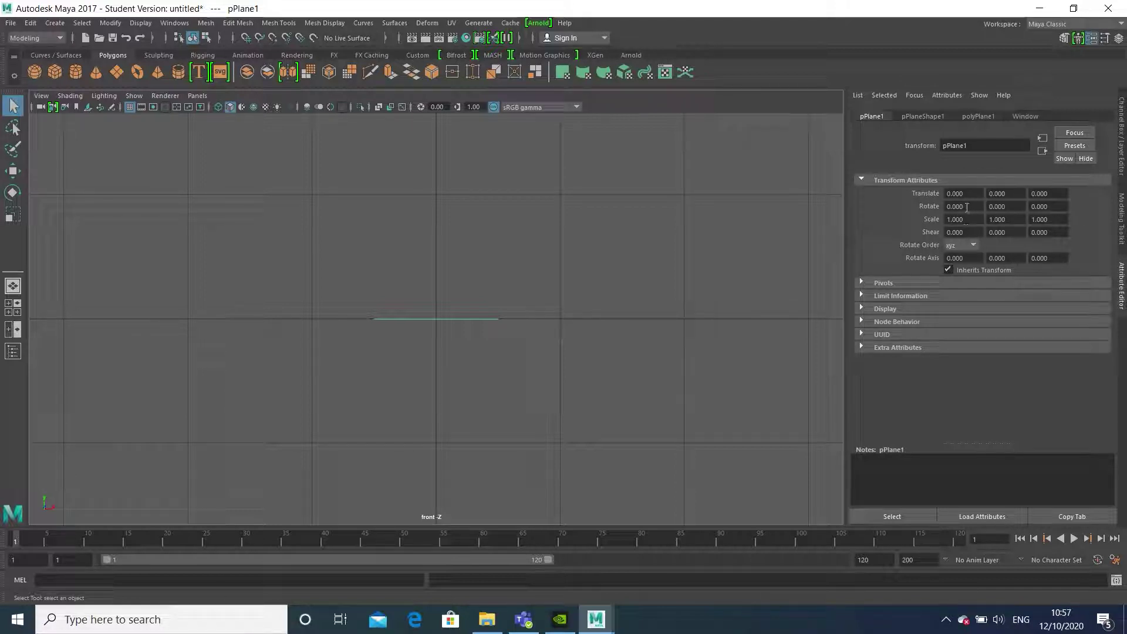
left_click(946, 205)
type("90")
key("Return")
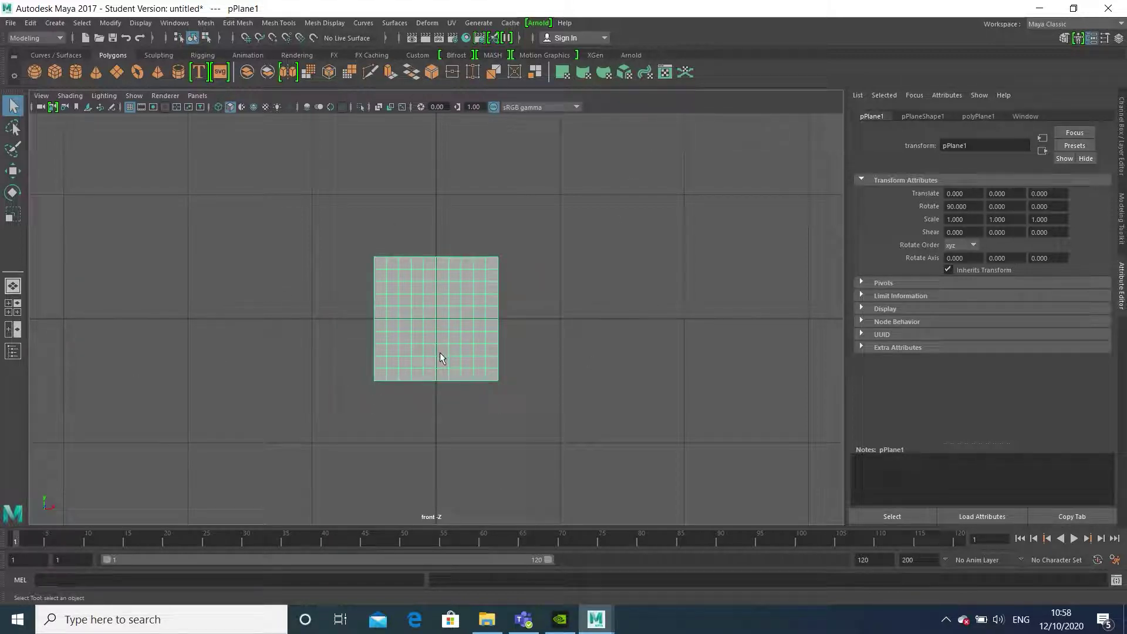
key("6")
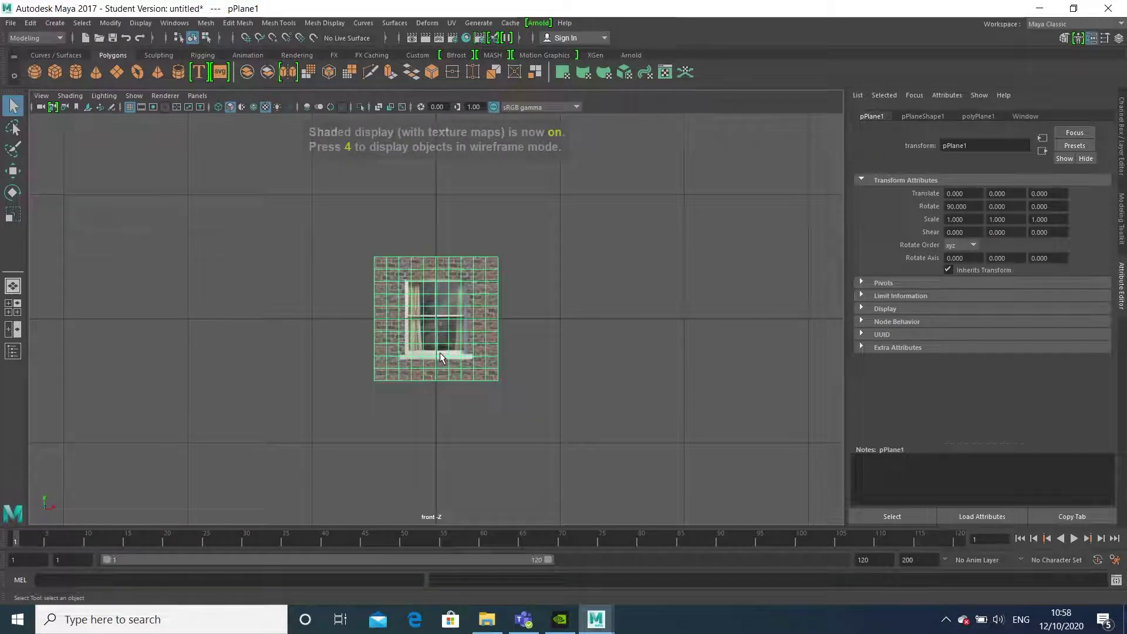
Step: Cycle the front view through wireframe, shaded and textured display to compare how the plane looks in each mode
key("4")
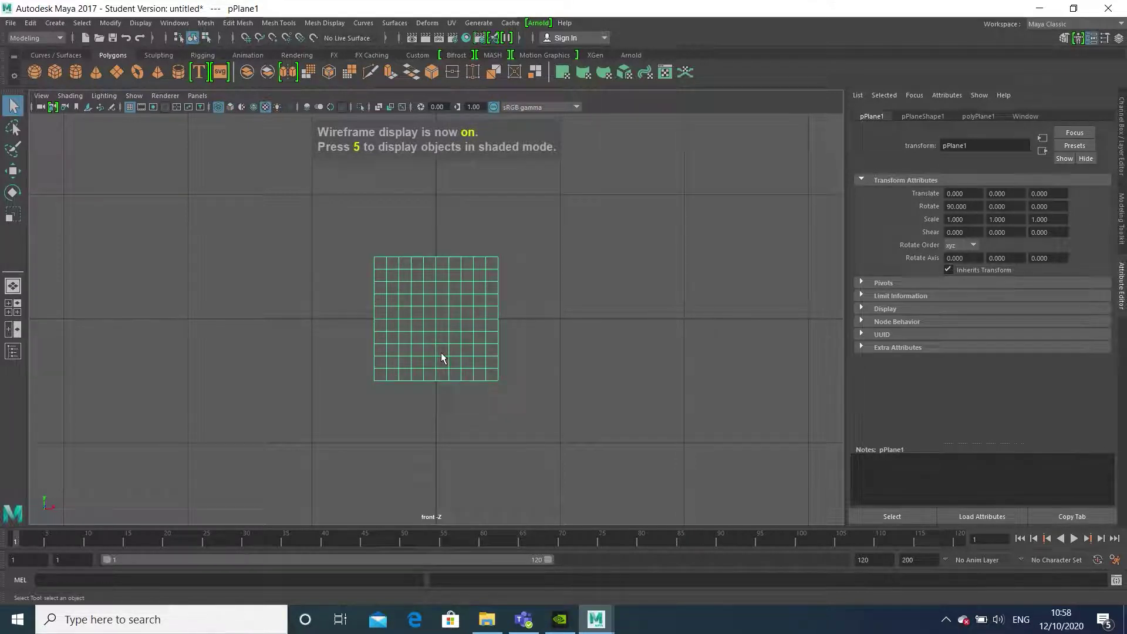
key("5")
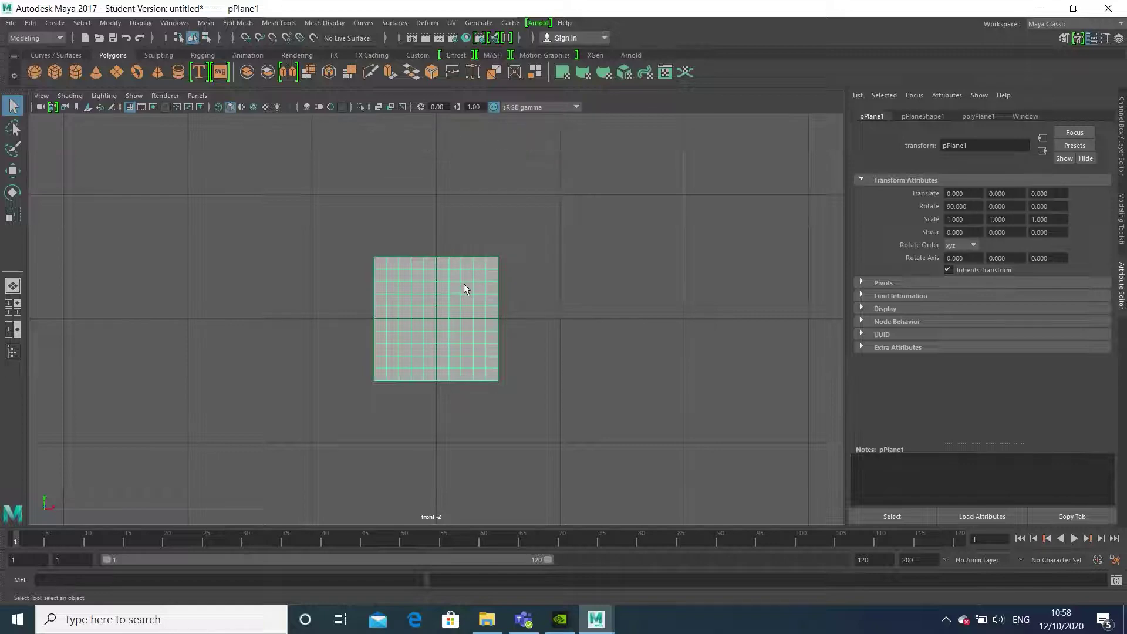
key("6")
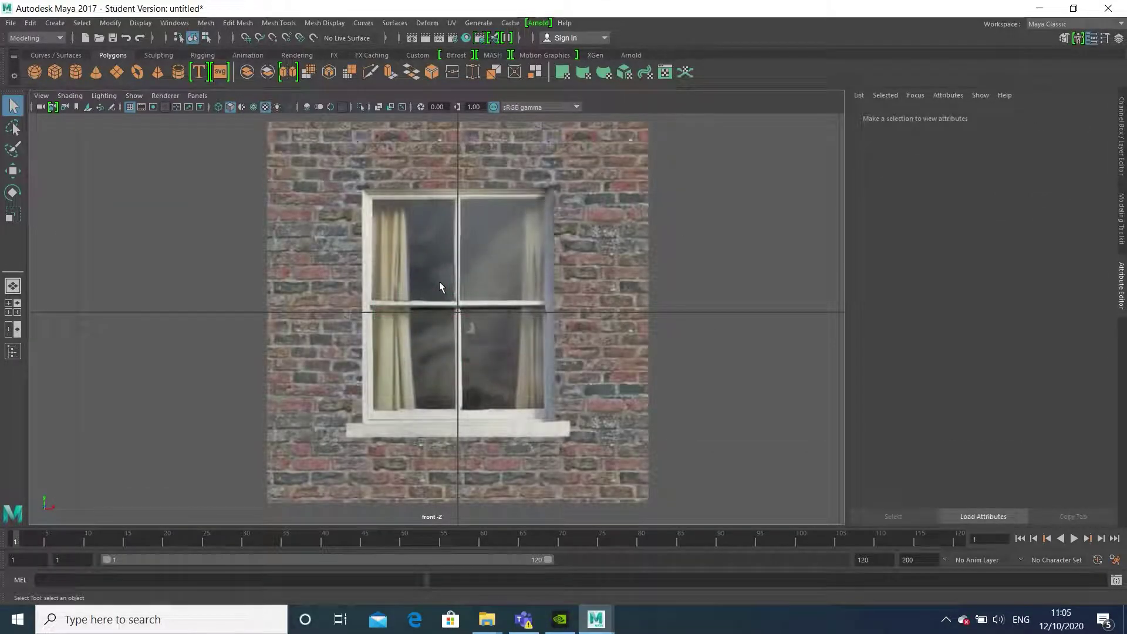
Step: Switch to edge selection and select the full vertical edge loop running through the window's left curtain
left_click(1123, 226)
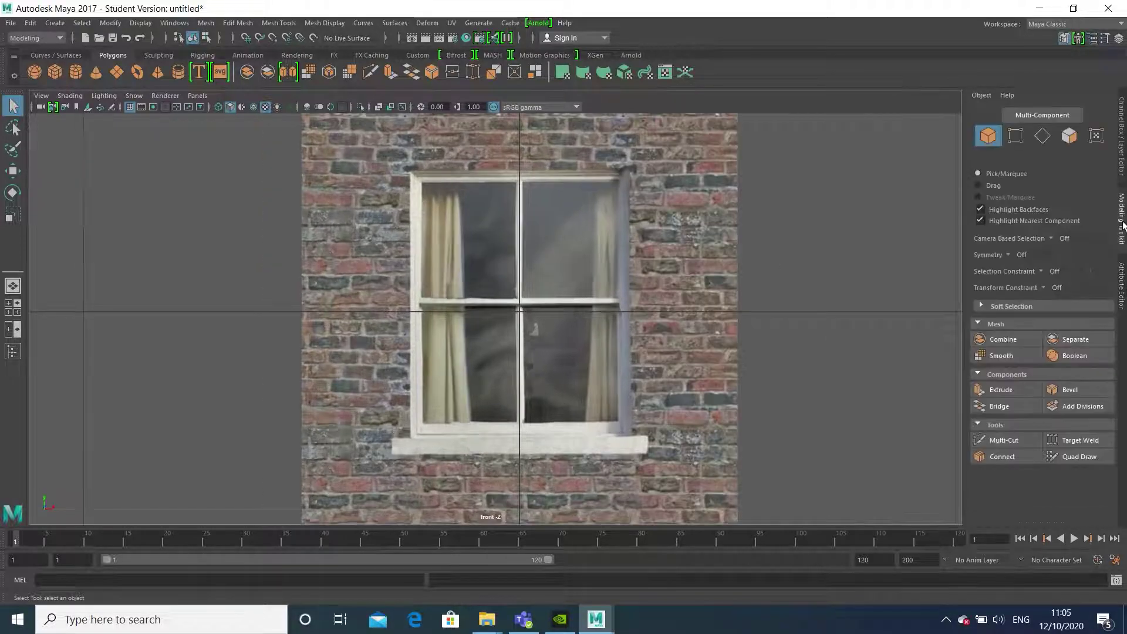
left_click(1043, 136)
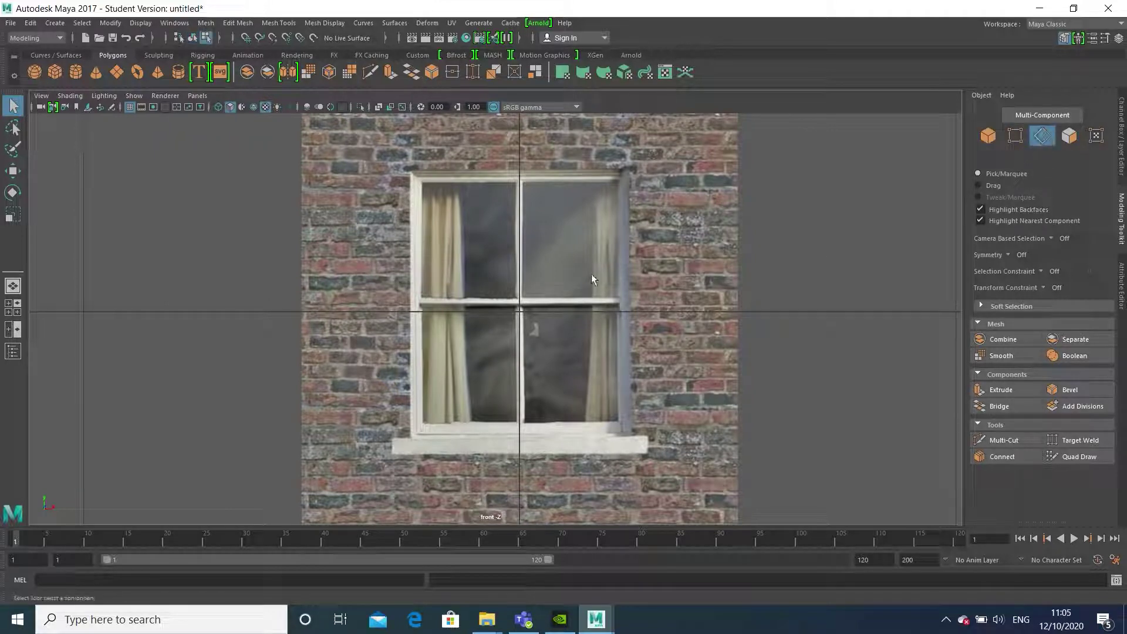
left_click(435, 329)
scroll(429, 326, "up", 4)
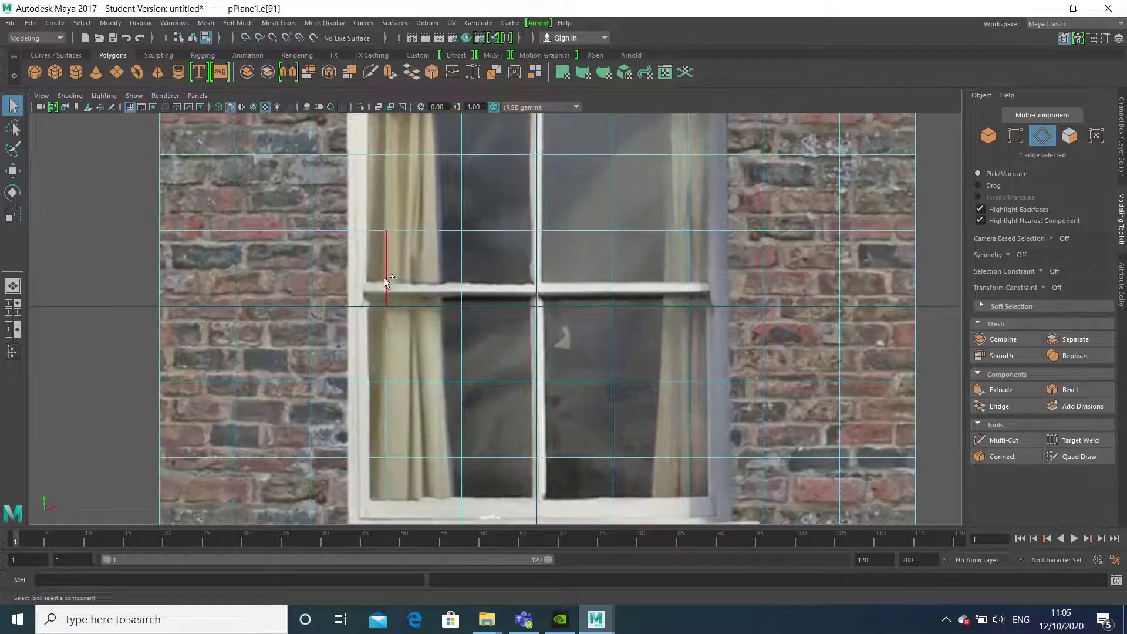
double_click(389, 263)
scroll(390, 274, "down", 8)
scroll(460, 325, "up", 4)
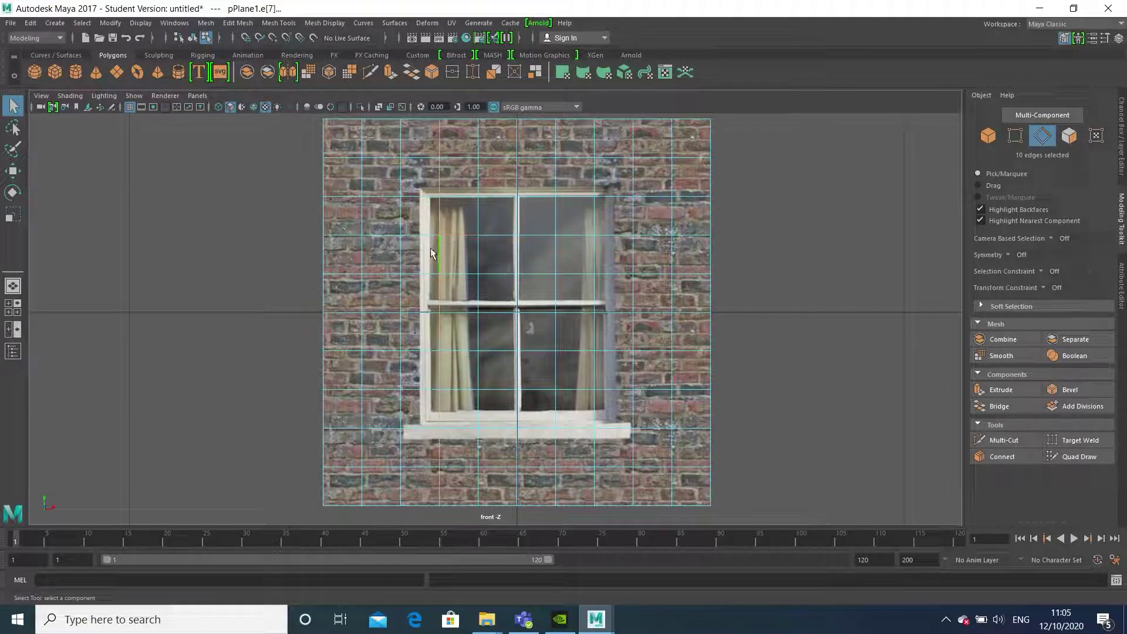
key("4")
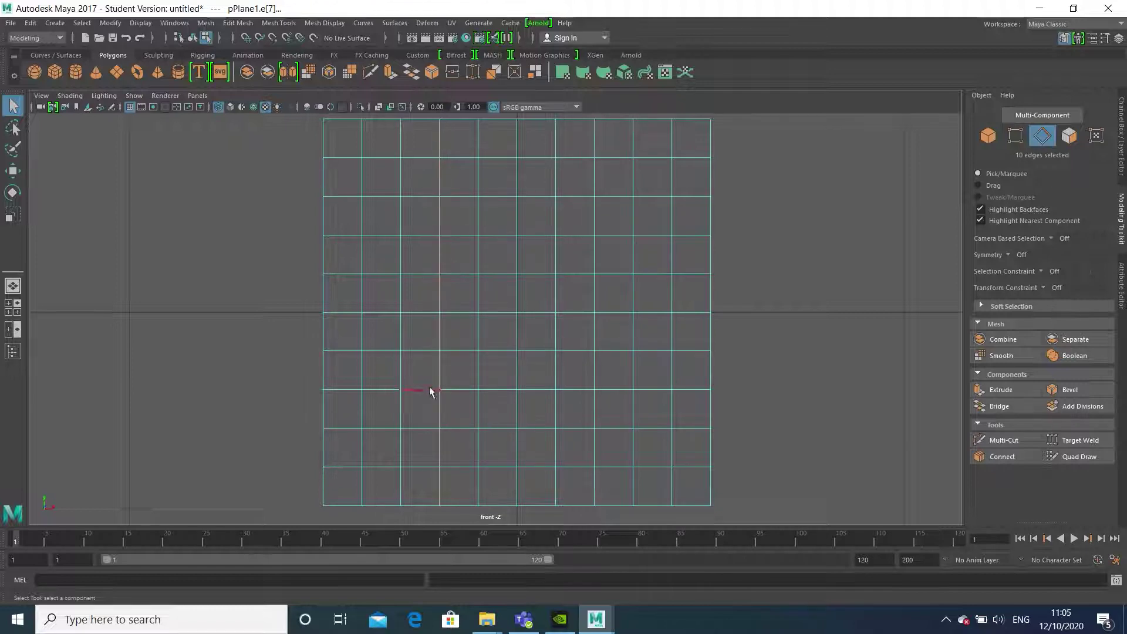
key("6")
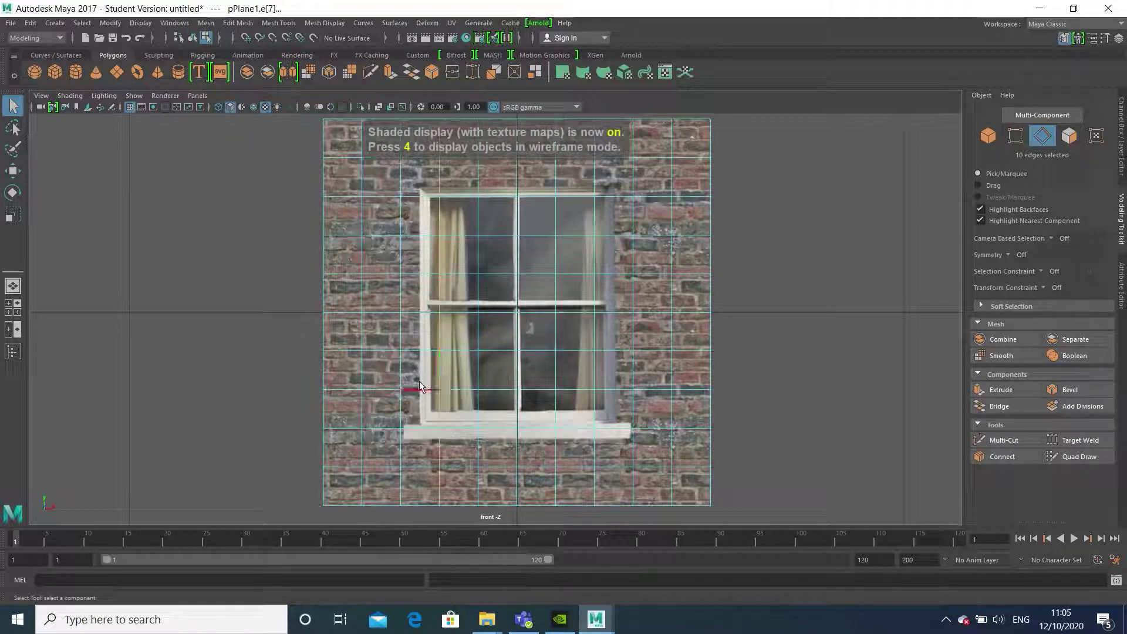
scroll(383, 371, "up", 4)
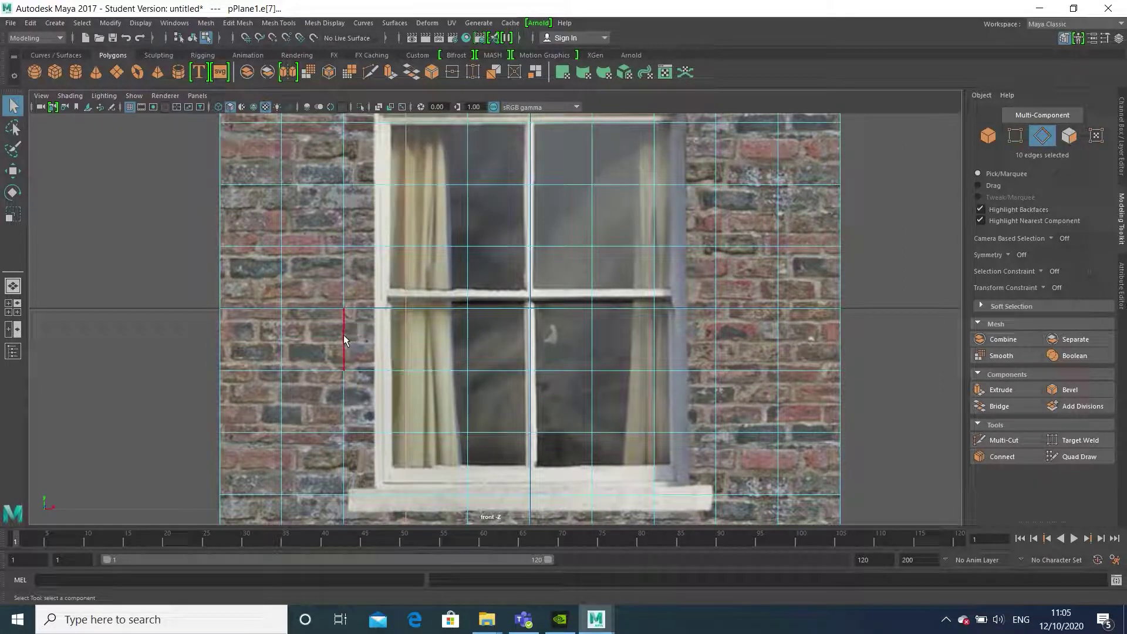
Step: With the Move tool's Preserve UVs option on, move the selected loop to the window frame's left outer edge, at X about -0.25
left_click(14, 169)
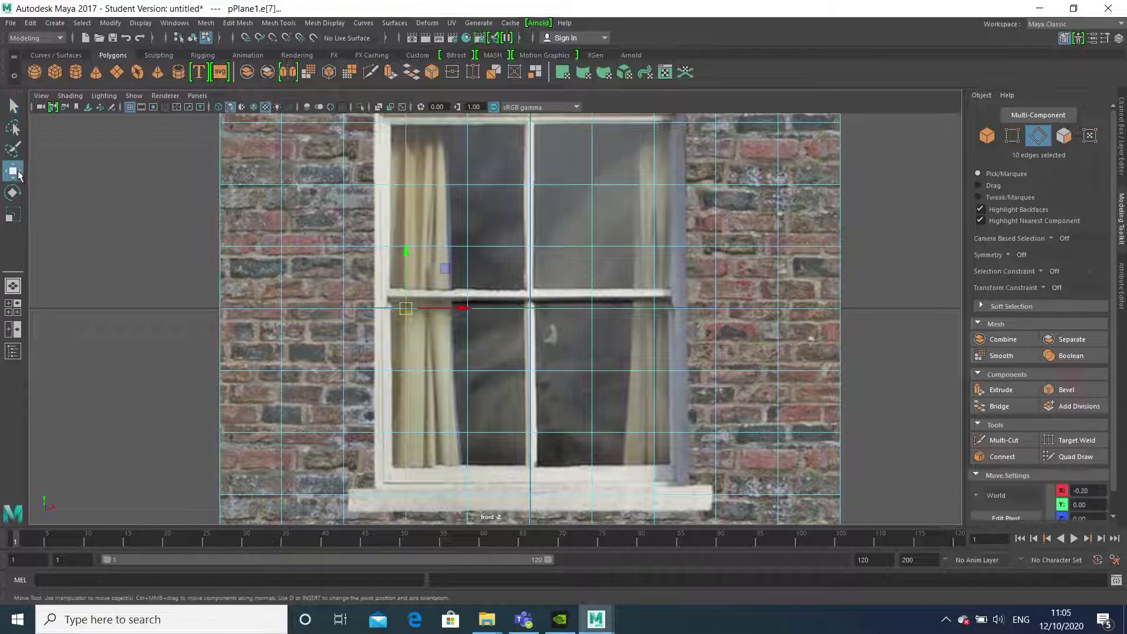
double_click(14, 170)
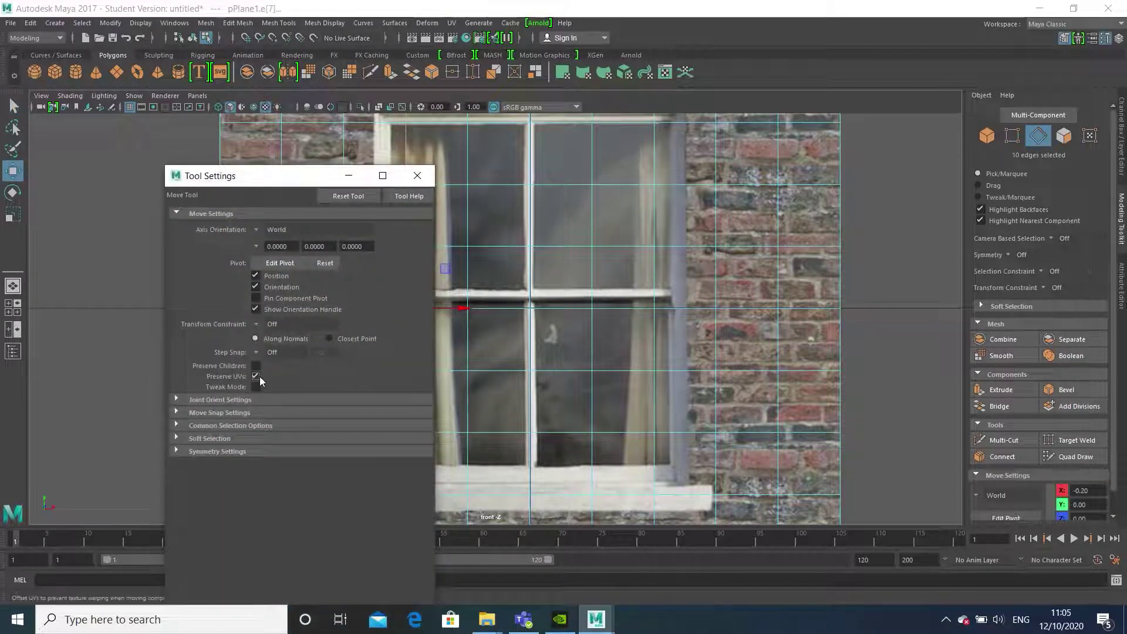
left_click(417, 176)
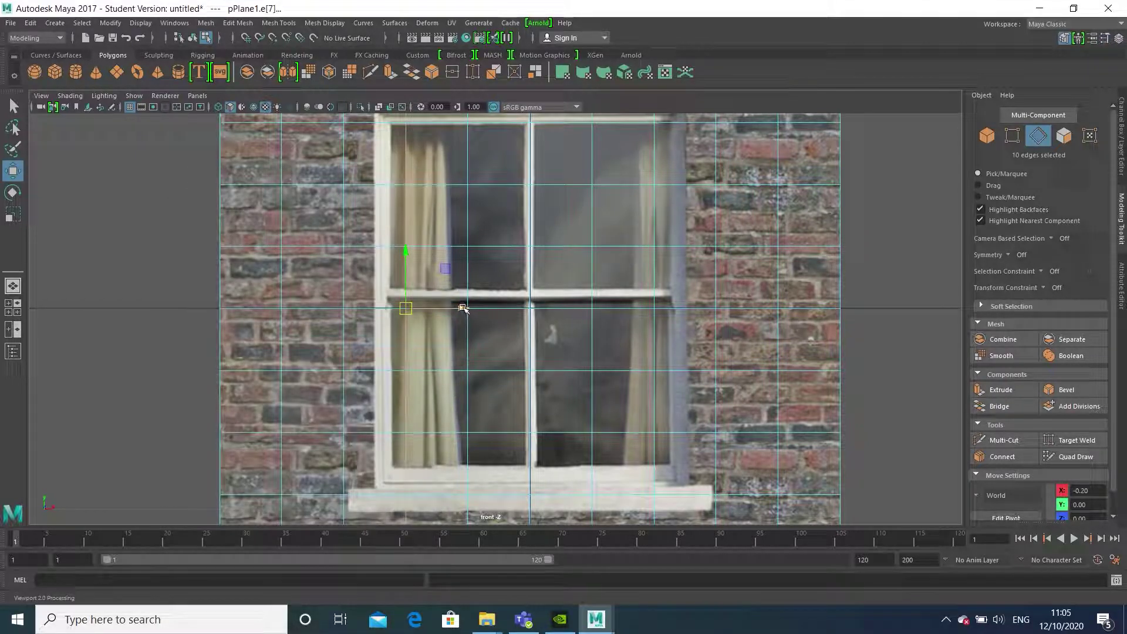
left_click_drag(463, 307, 430, 305)
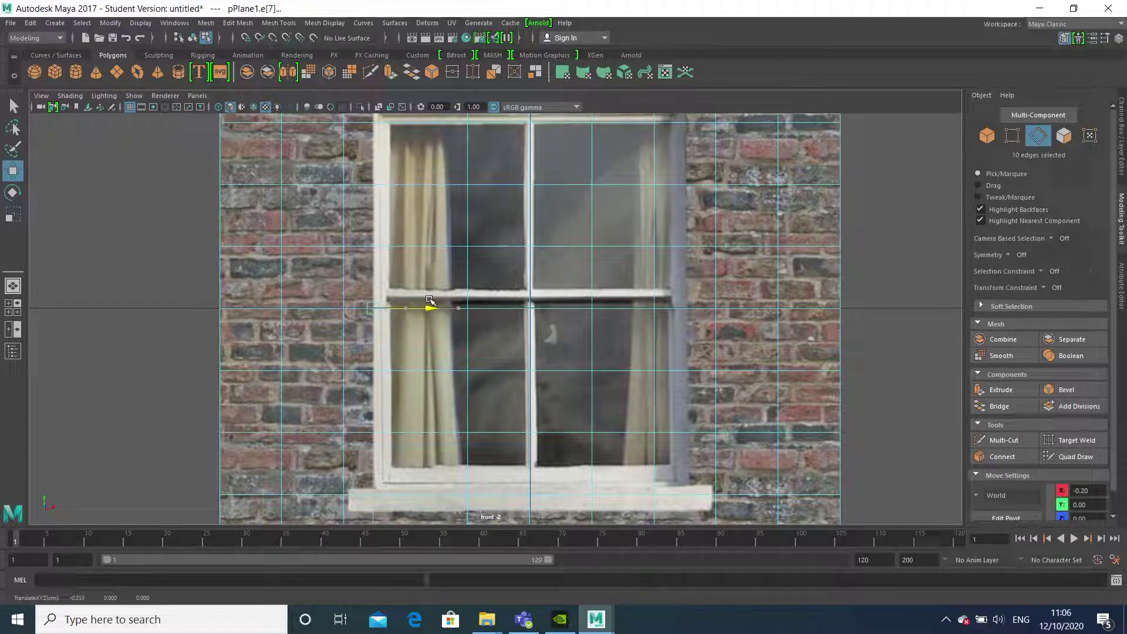
Step: Select the vertical edge loop through the right curtain and move it to the window's right outer edge, at X about 0.25
middle_click_drag(577, 359, 415, 356, "alt")
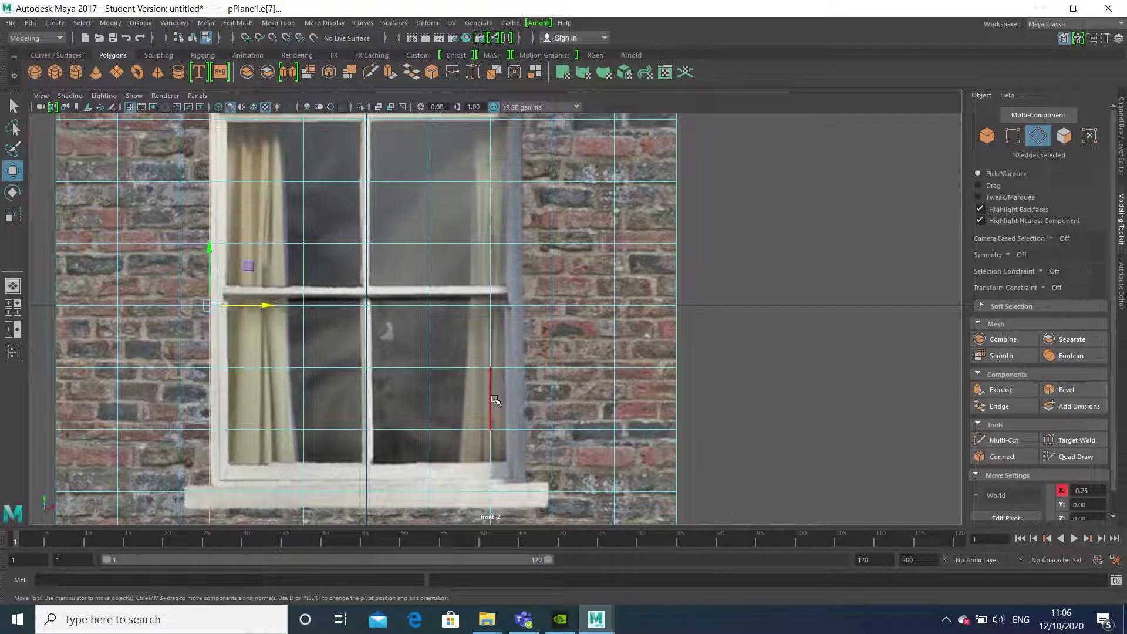
left_click(494, 399)
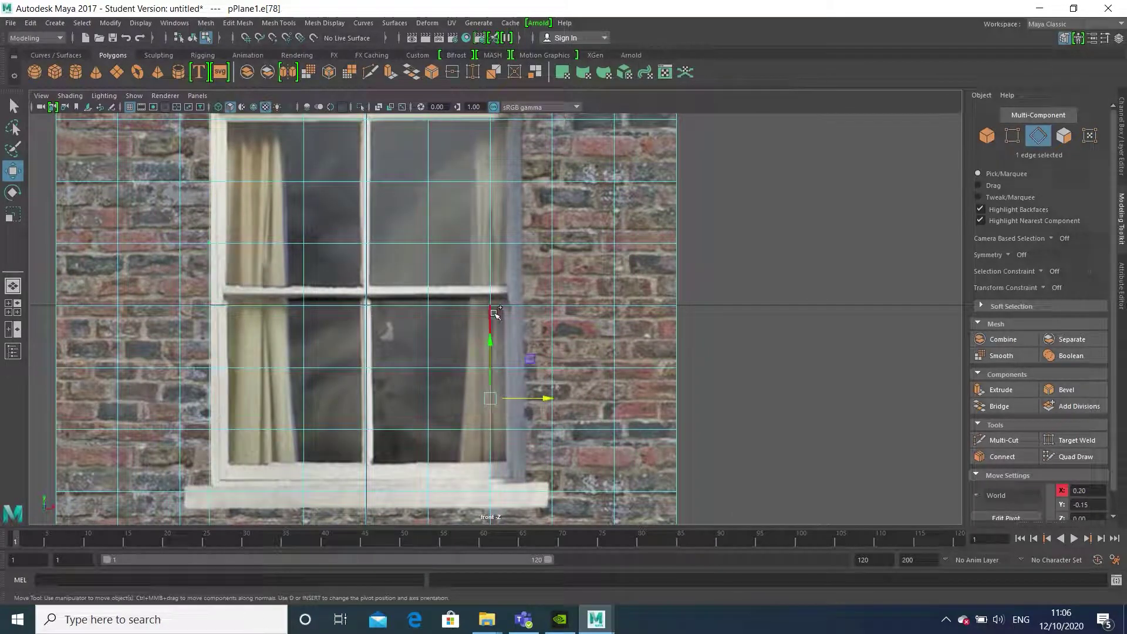
double_click(495, 313)
scroll(493, 314, "down", 5)
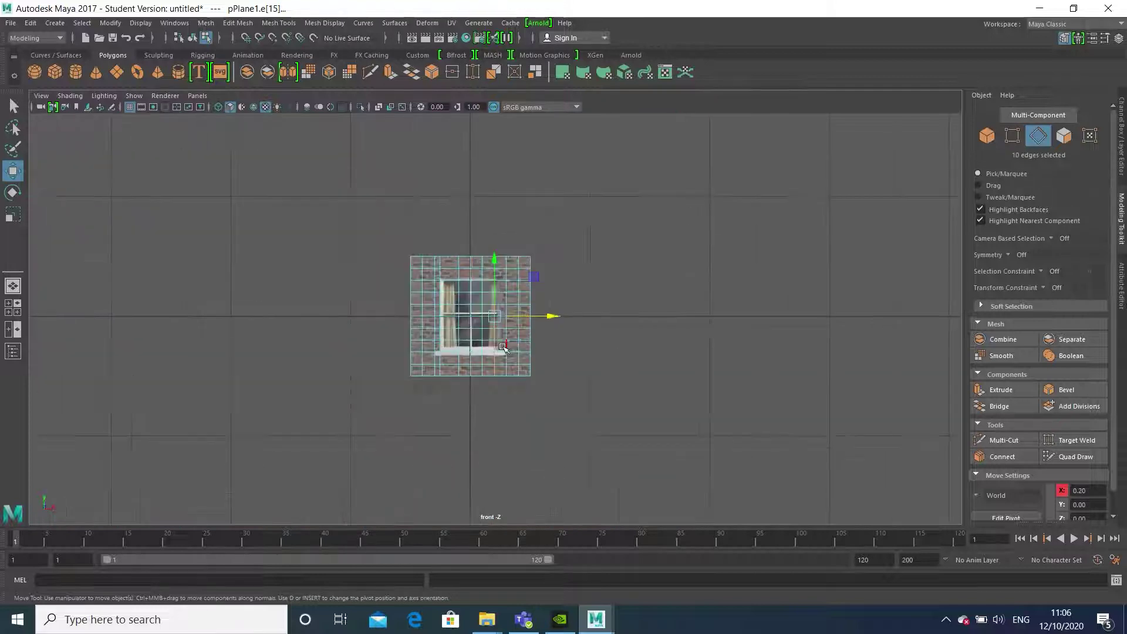
scroll(504, 348, "up", 5)
scroll(512, 340, "up", 2)
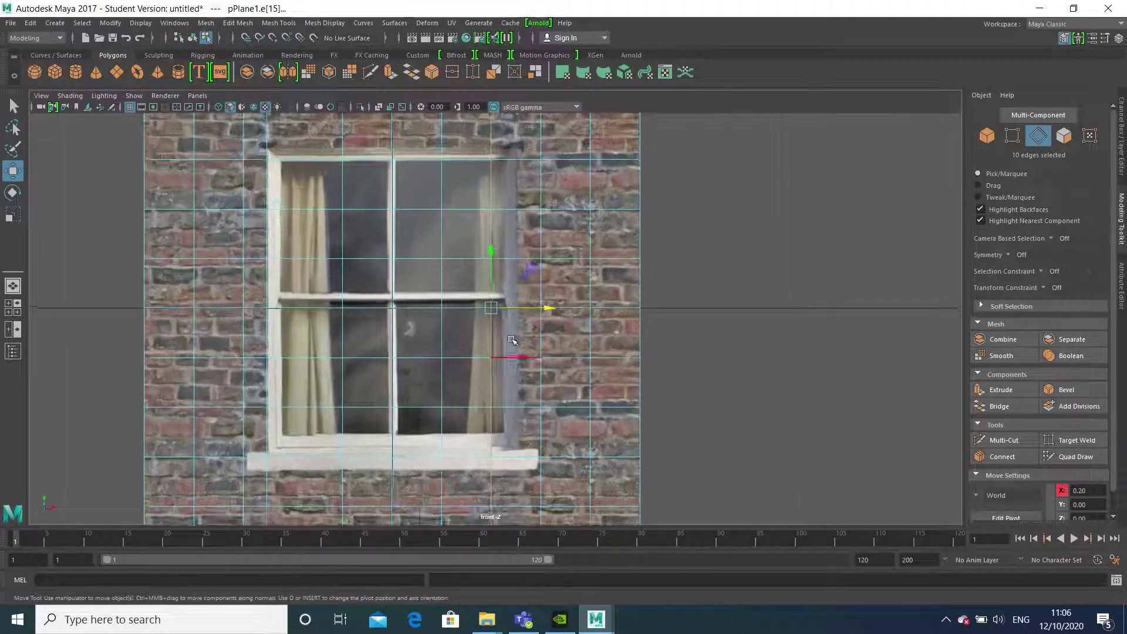
scroll(512, 340, "up", 2)
left_click_drag(548, 305, 586, 305)
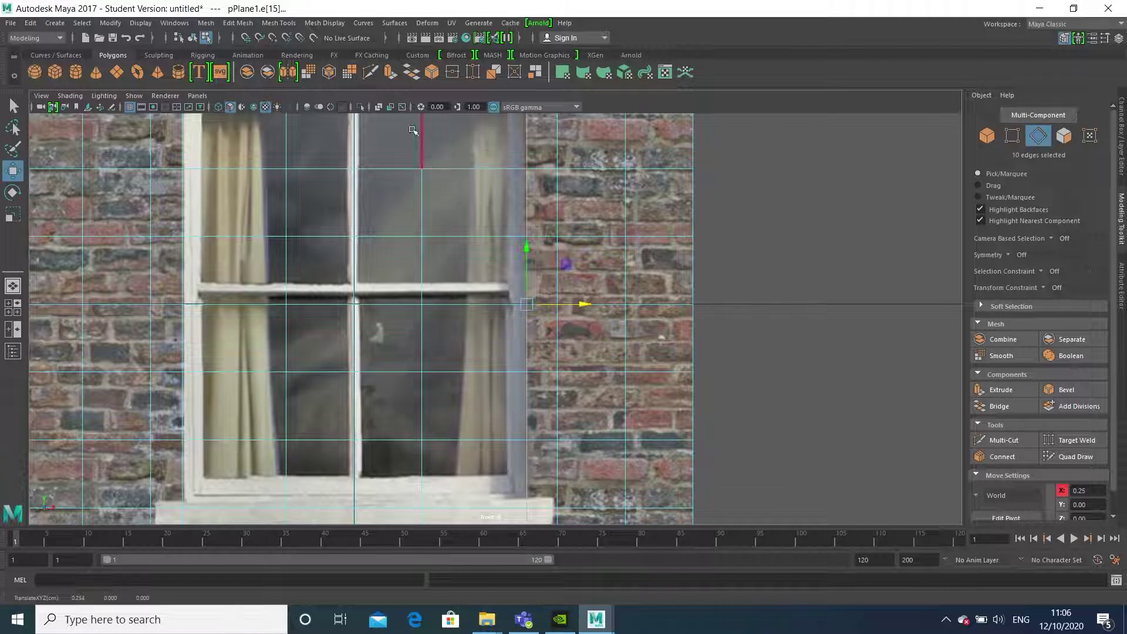
Step: Move the two horizontal edge loops near the window sill up to line up with the sill's top and bottom edges
middle_click_drag(427, 450, 490, 335, "alt")
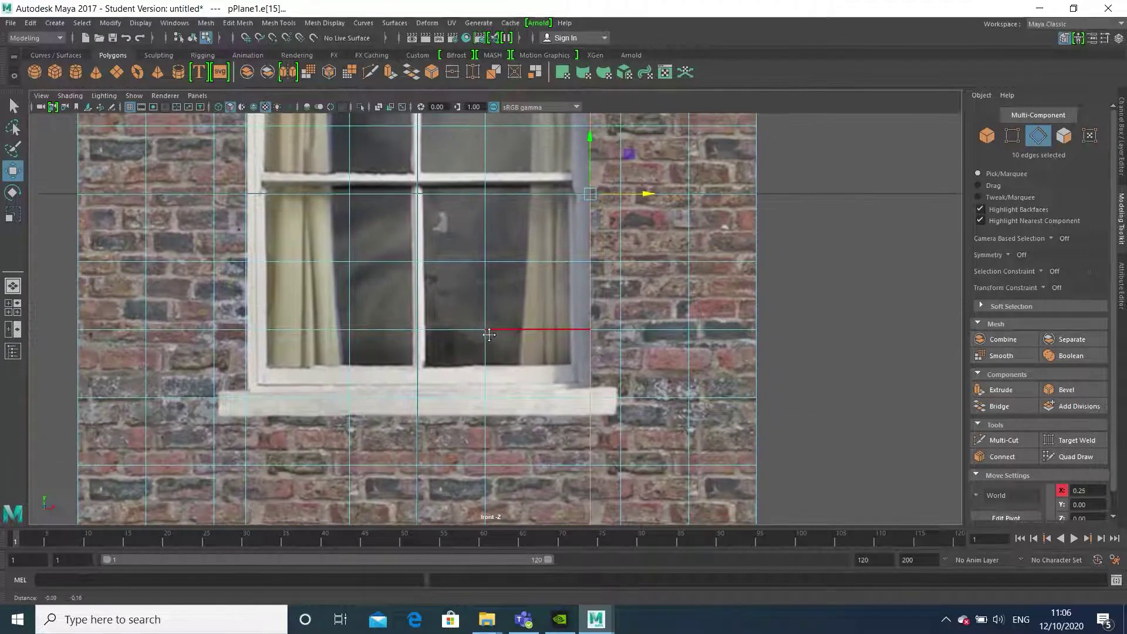
scroll(347, 387, "up", 1)
left_click(285, 406)
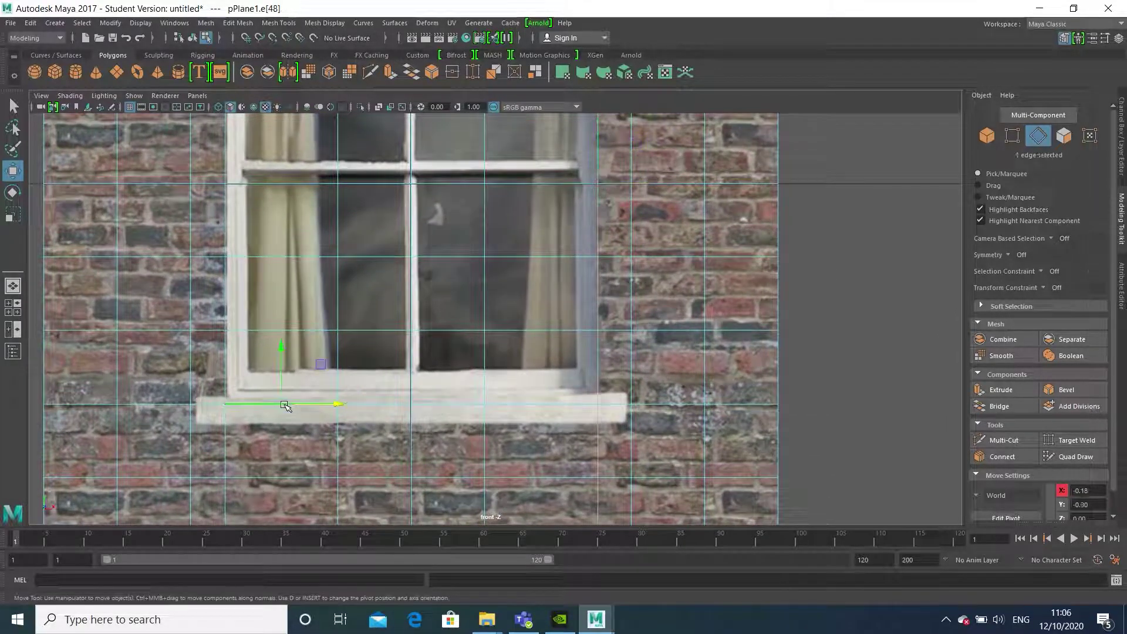
left_click(387, 404)
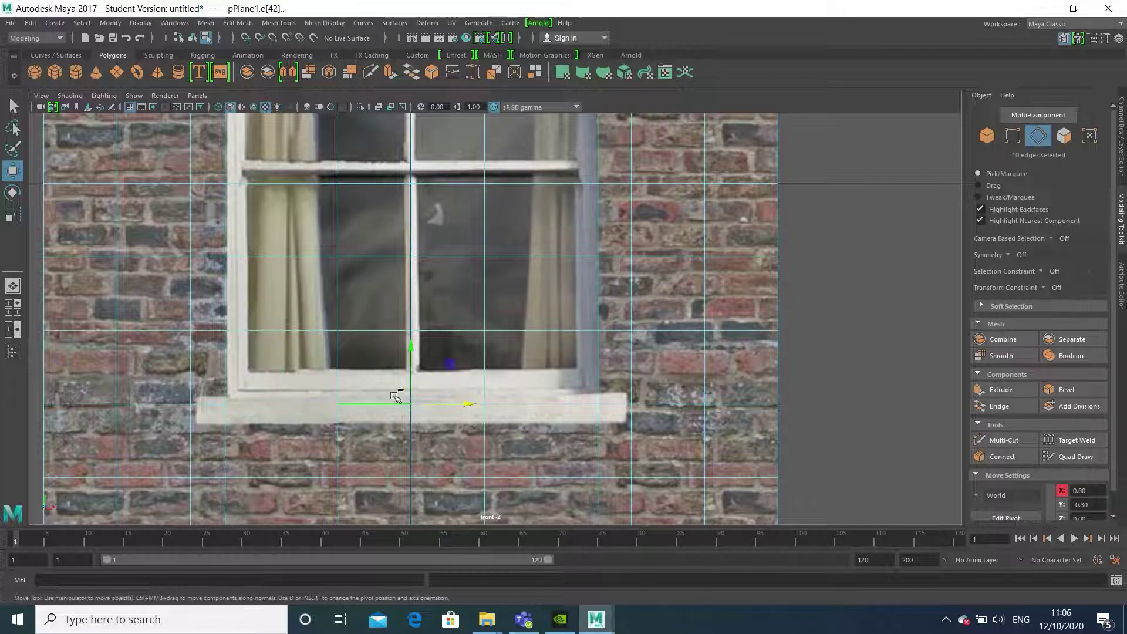
left_click(412, 350)
left_click_drag(412, 350, 412, 343)
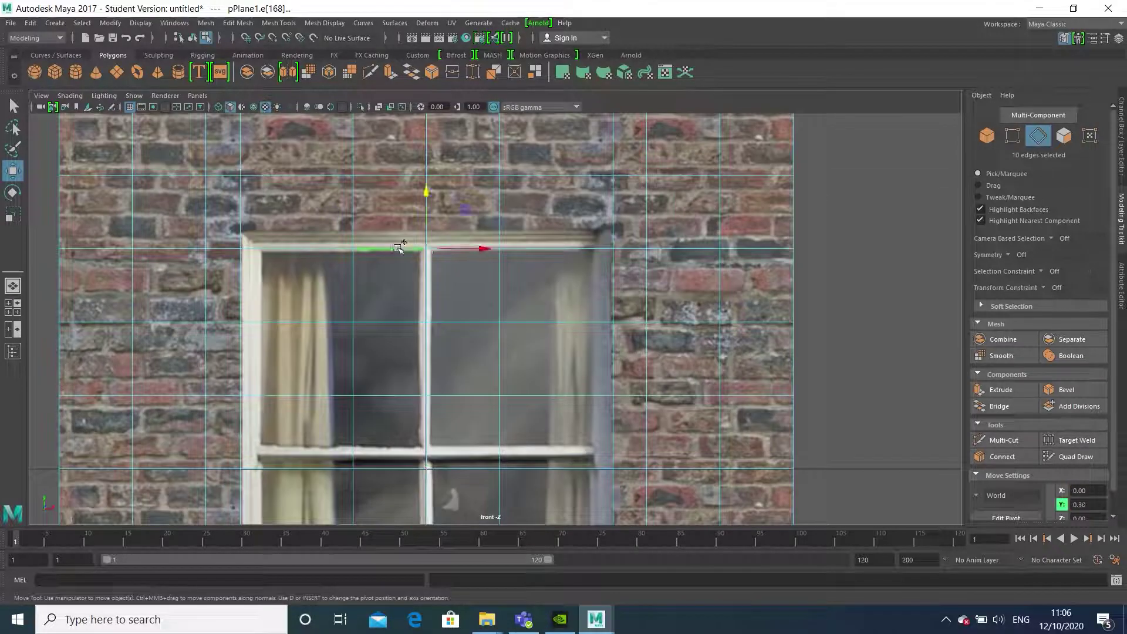
middle_click_drag(443, 511, 451, 207, "alt")
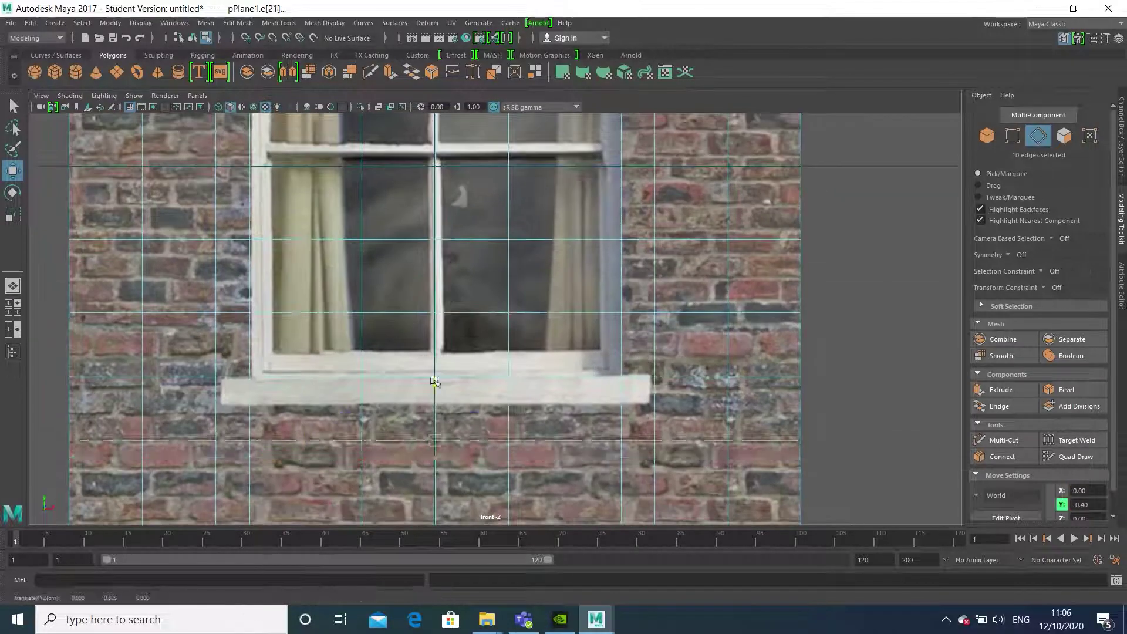
left_click(434, 404)
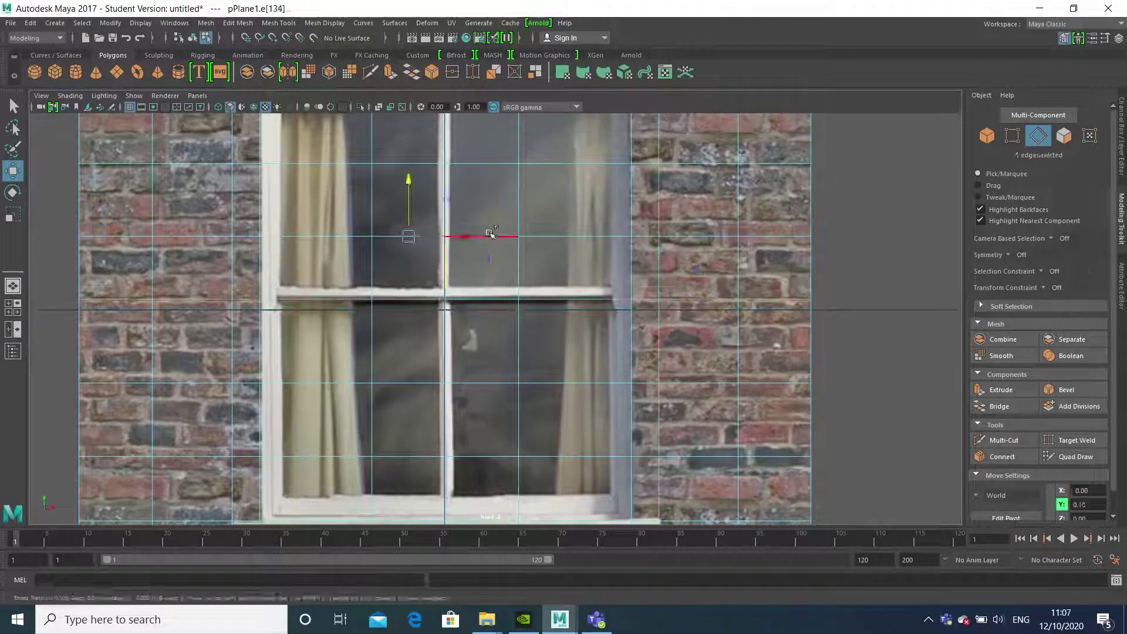
Step: Align a vertical edge loop with the right side of the window's central bar, at X about 0.01
left_click_drag(431, 309, 508, 311)
scroll(489, 385, "down", 3)
middle_click_drag(489, 386, 469, 415, "alt")
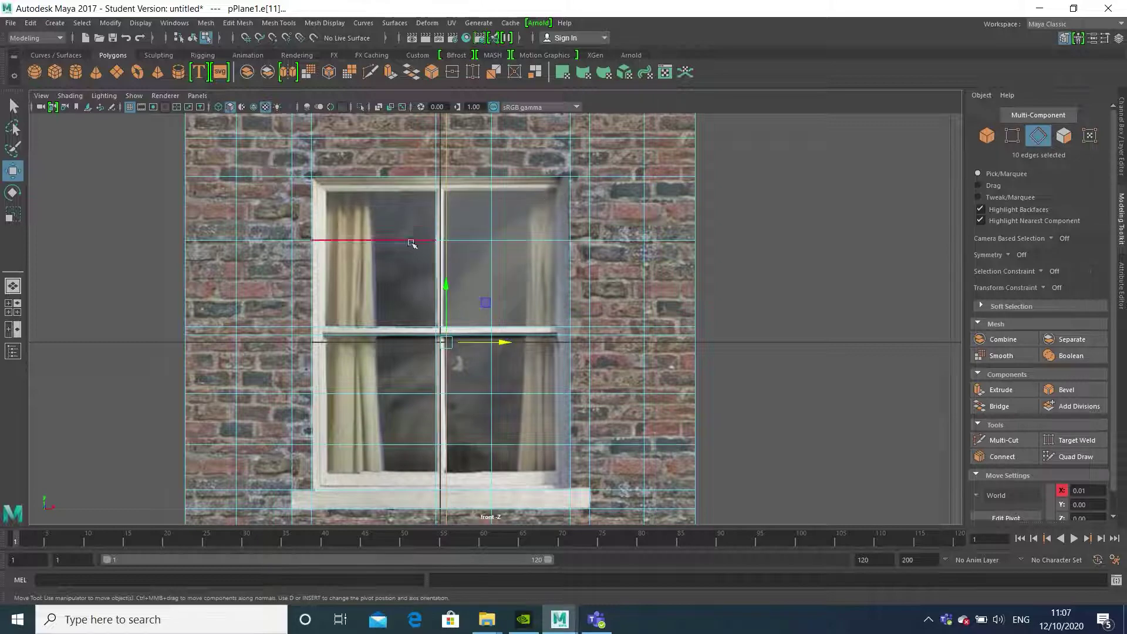
Step: In vertex mode, raise the two vertices at the right end of the sill's top edge slightly to follow the slanted sill
middle_click_drag(464, 428, 460, 290, "alt")
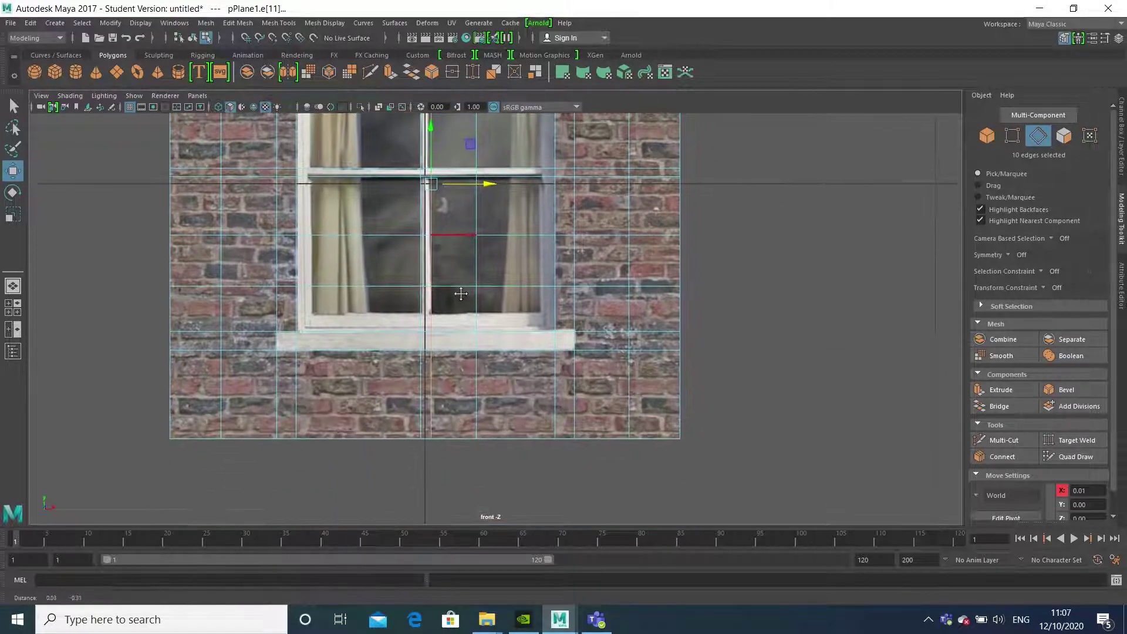
scroll(345, 351, "up", 3)
scroll(345, 350, "up", 1)
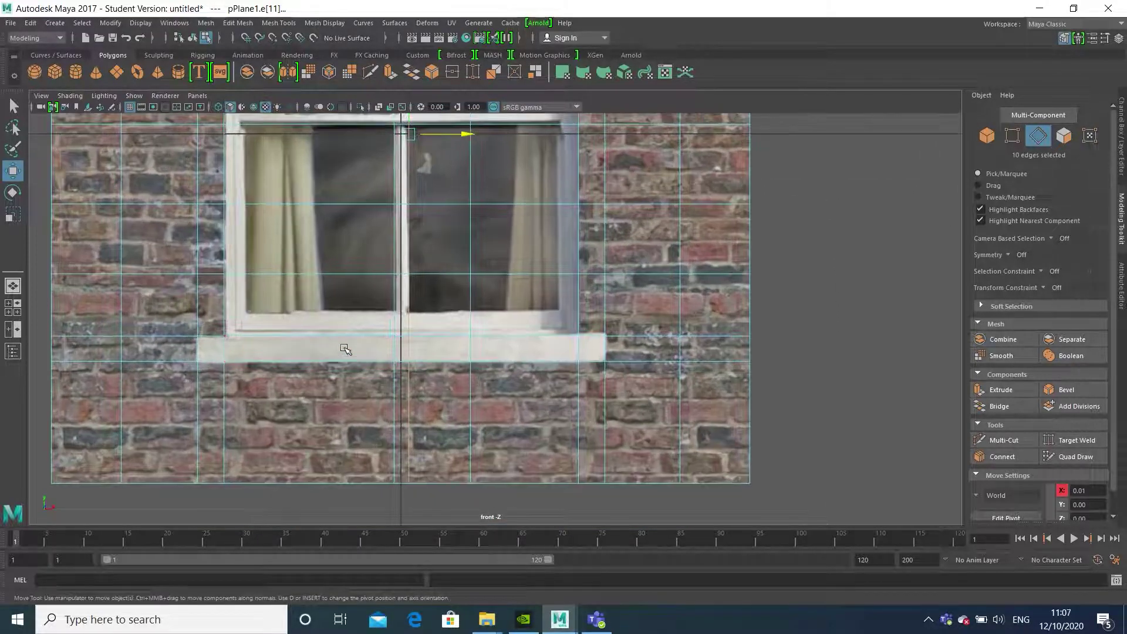
middle_click_drag(350, 335, 322, 319, "alt")
scroll(581, 342, "up", 5)
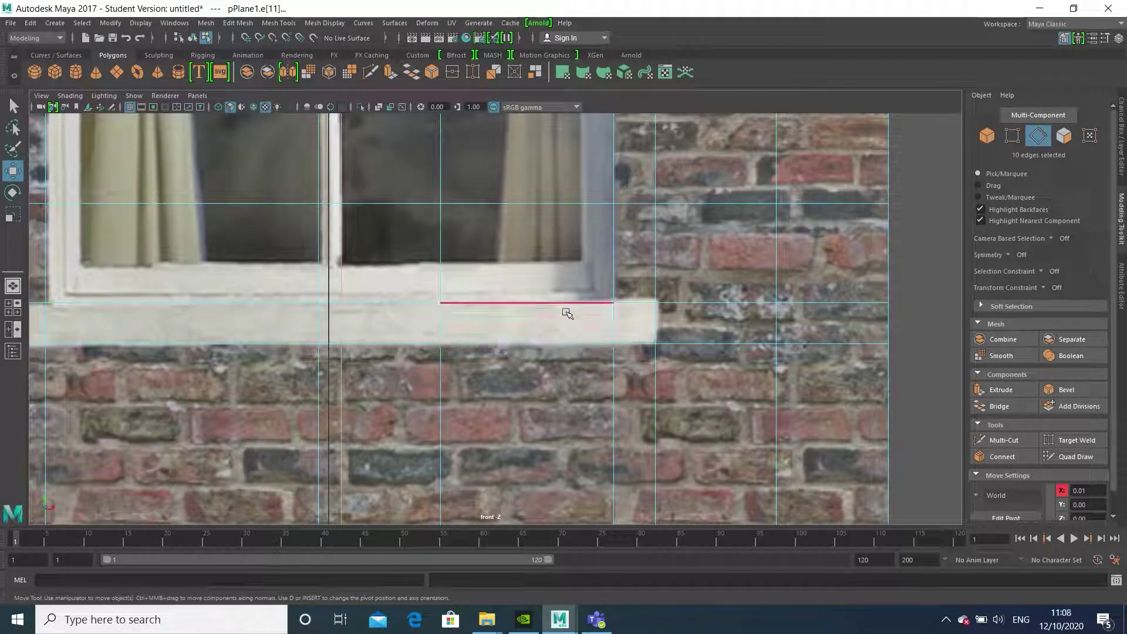
left_click(1017, 139)
scroll(617, 314, "up", 2)
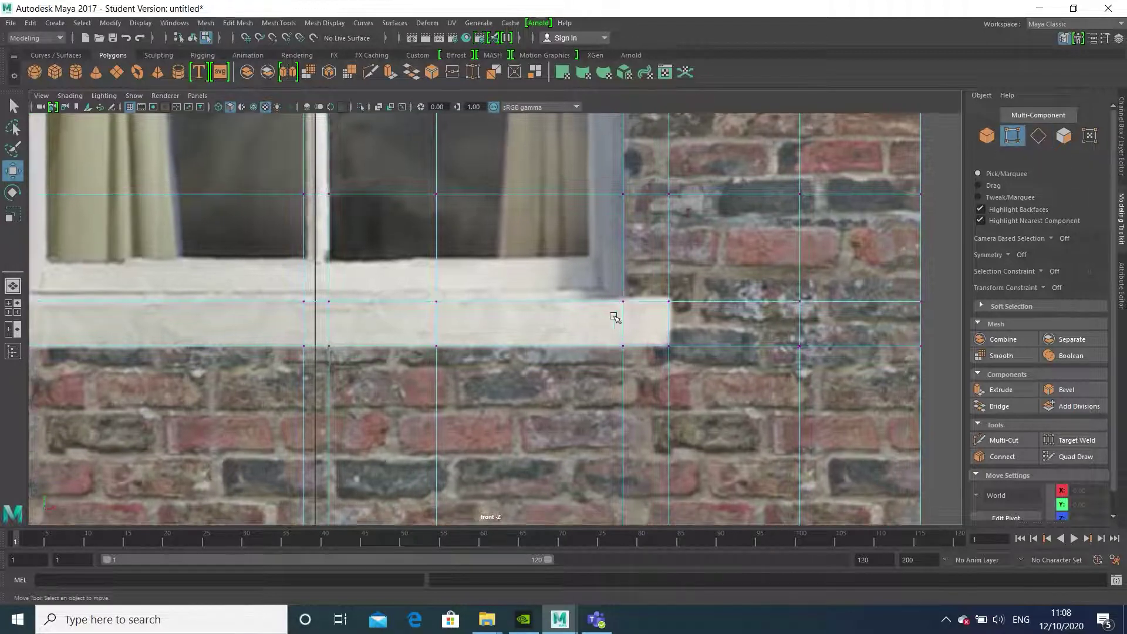
left_click(634, 301)
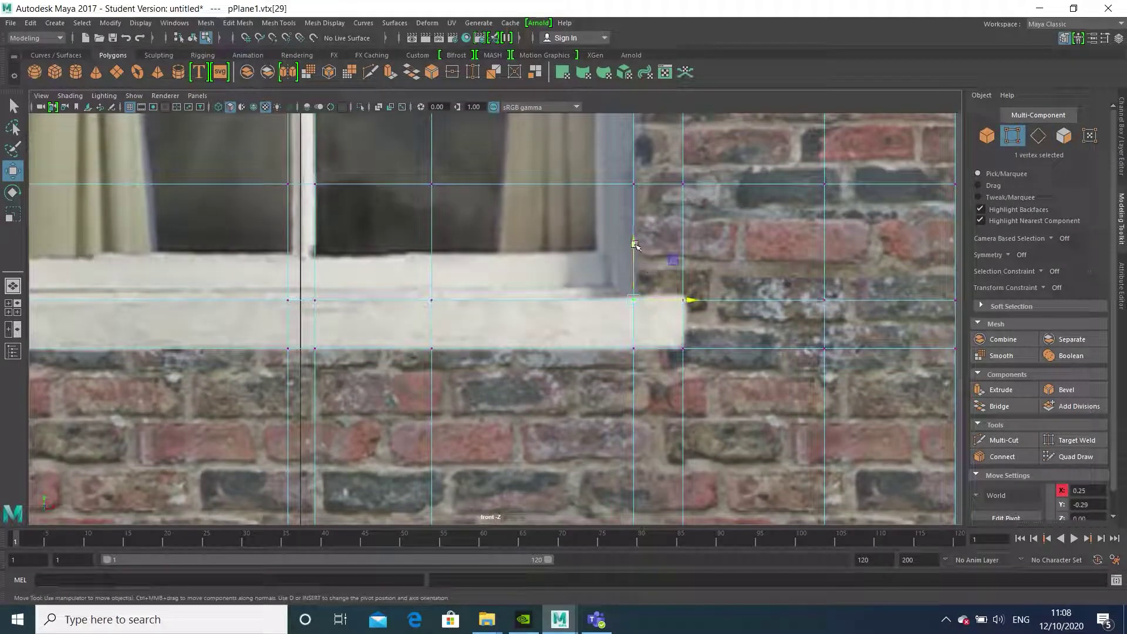
left_click_drag(635, 245, 636, 240)
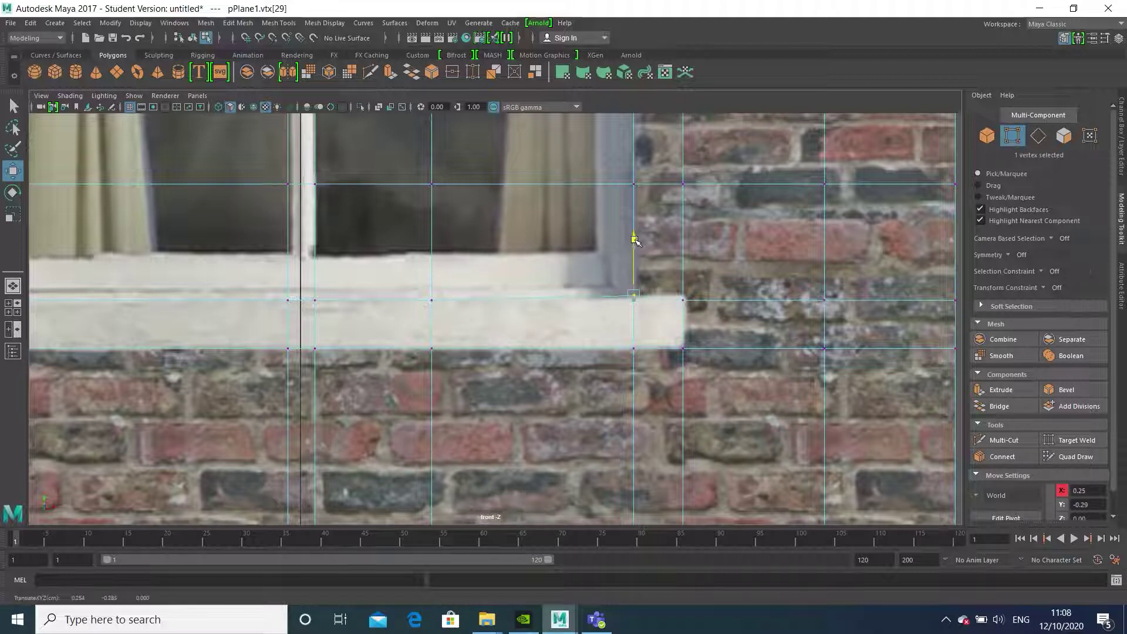
left_click(681, 301)
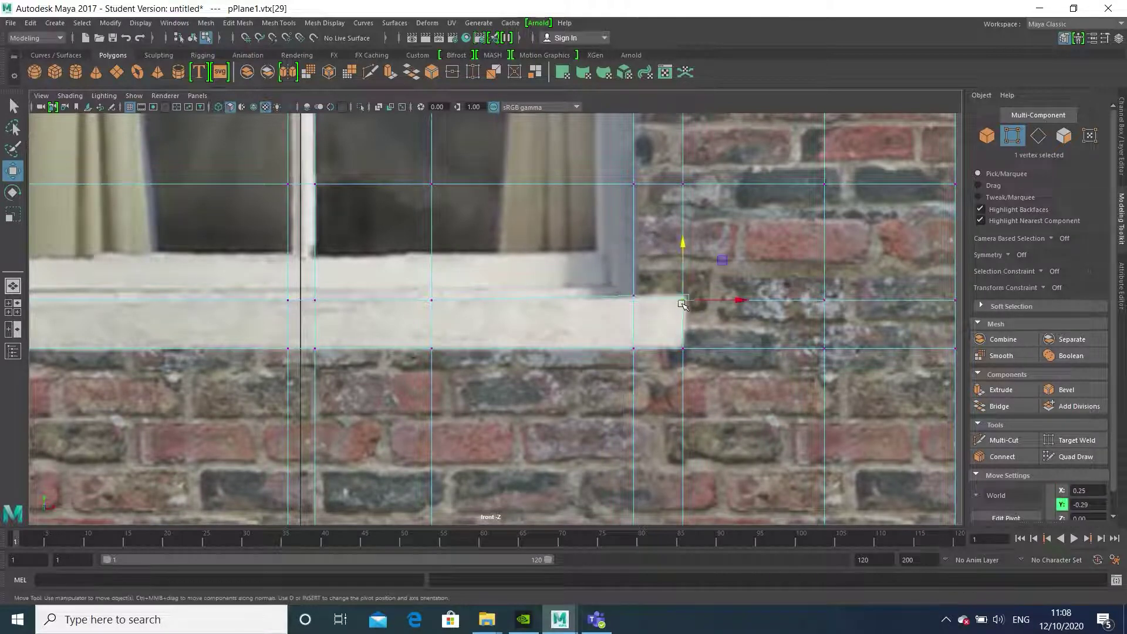
left_click_drag(686, 247, 683, 242)
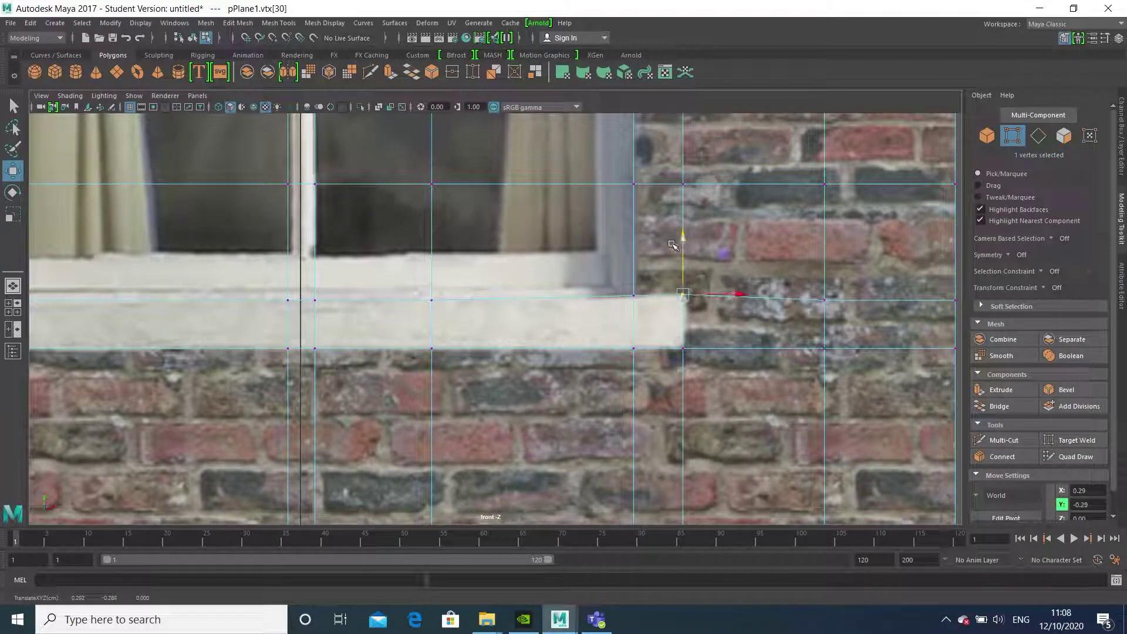
middle_click_drag(496, 309, 604, 297, "alt")
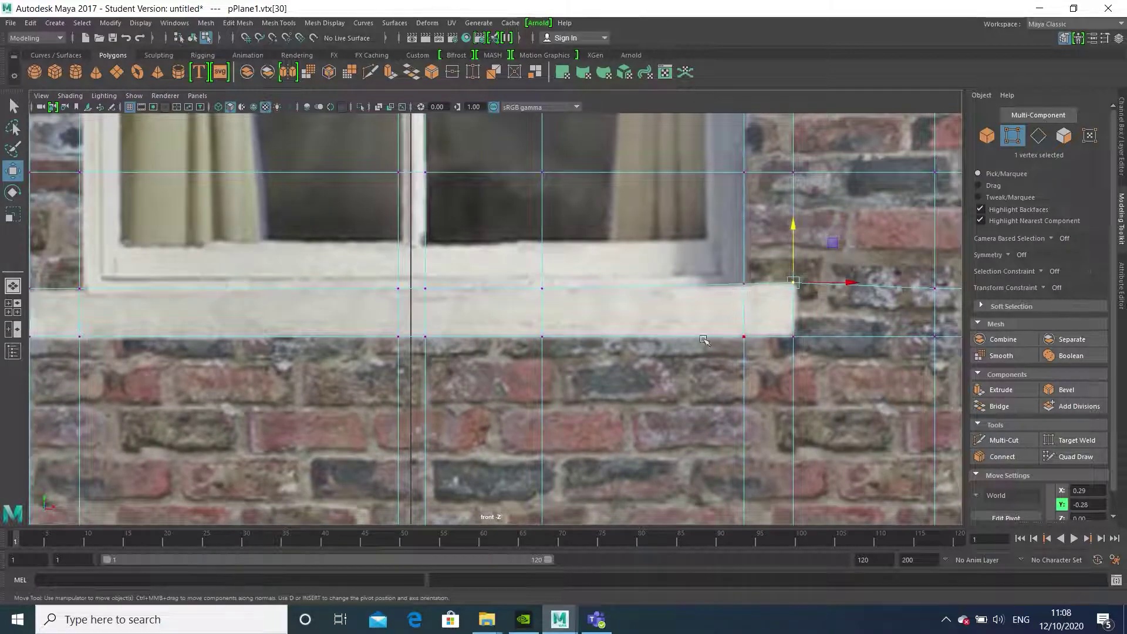
Step: Try inserting a vertical edge loop beside the left curtain and a horizontal one through the upper right pane
middle_click_drag(492, 329, 468, 391, "alt")
scroll(468, 391, "down", 10)
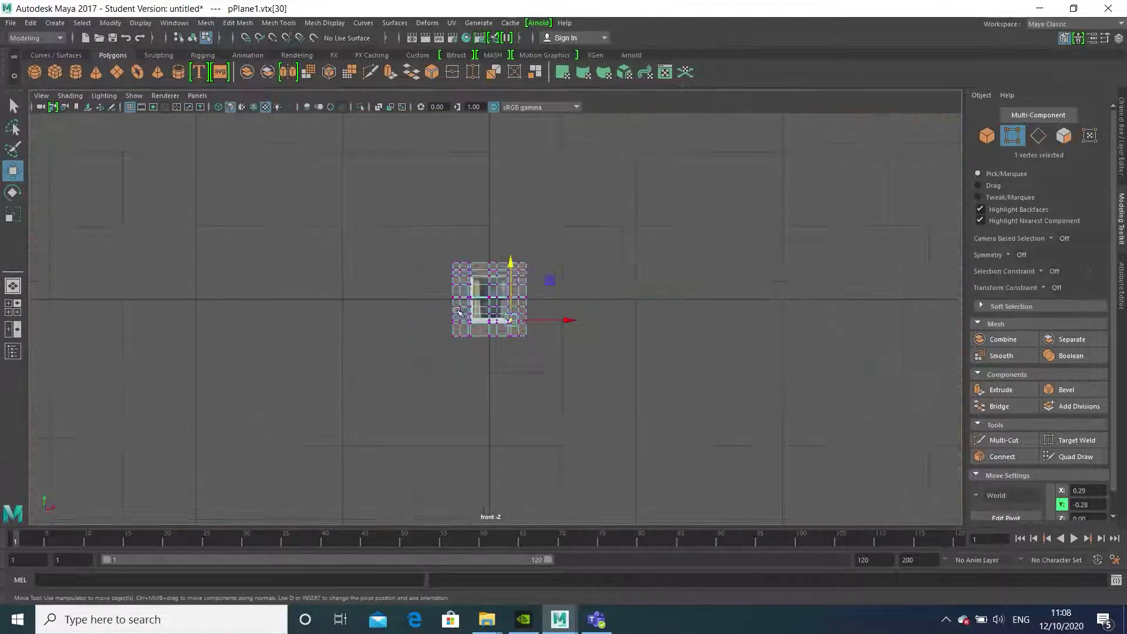
scroll(662, 251, "up", 8)
scroll(509, 320, "up", 4)
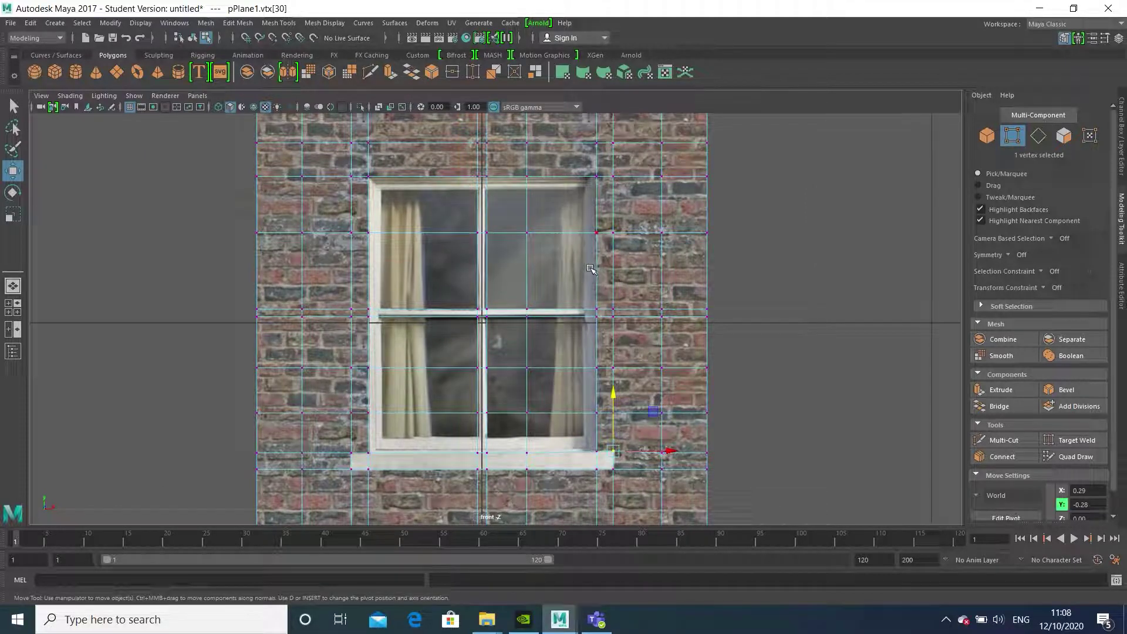
left_click(280, 25)
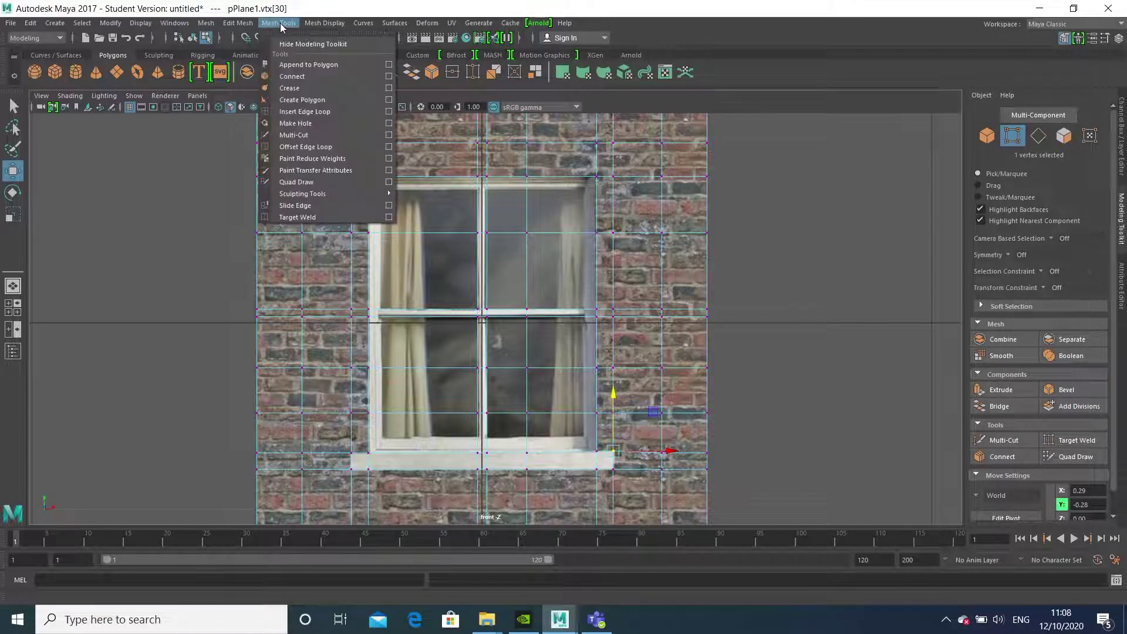
left_click(325, 112)
scroll(467, 337, "up", 4)
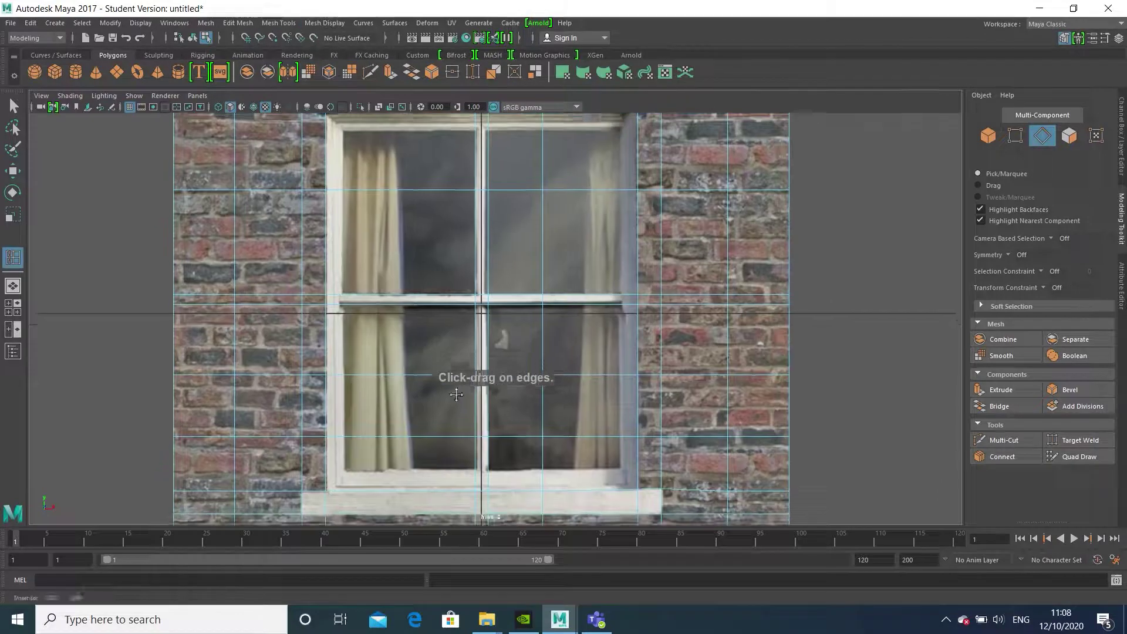
scroll(409, 267, "up", 4)
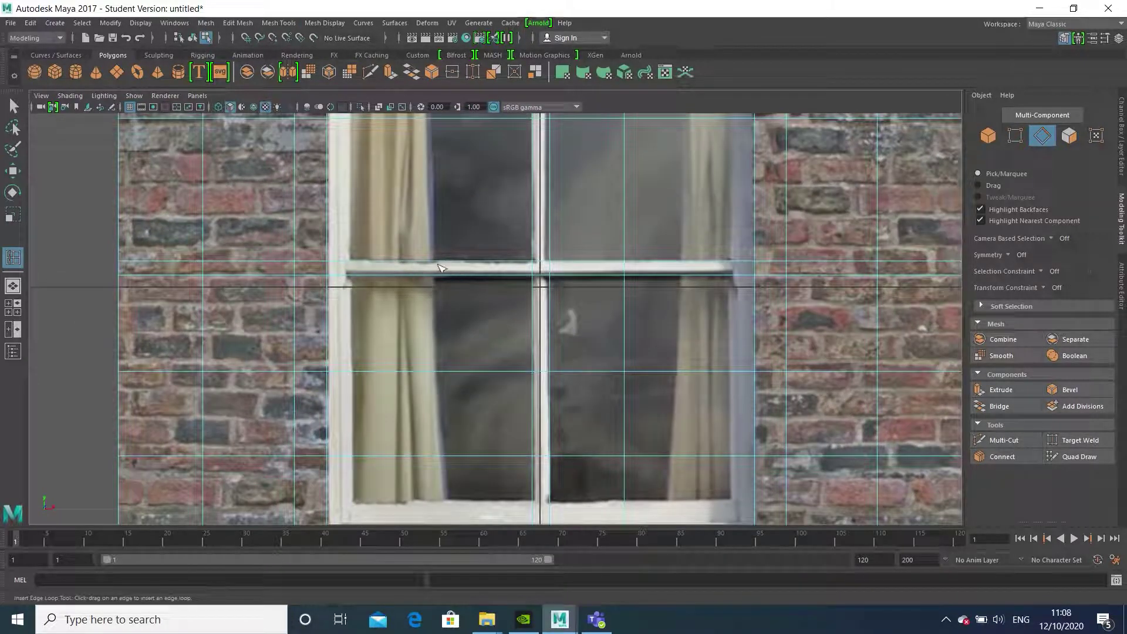
mouse_move(438, 262)
left_mouse_down()
mouse_move(418, 262)
mouse_move(433, 268)
left_mouse_up()
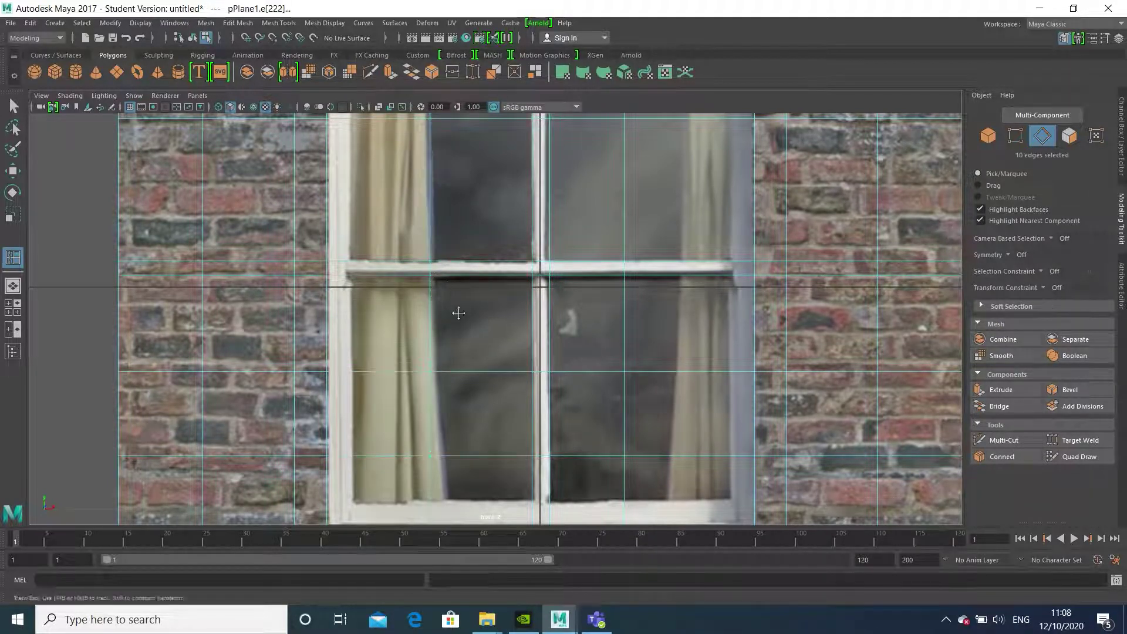
middle_click_drag(457, 309, 472, 282, "alt")
middle_click_drag(557, 213, 509, 305, "alt")
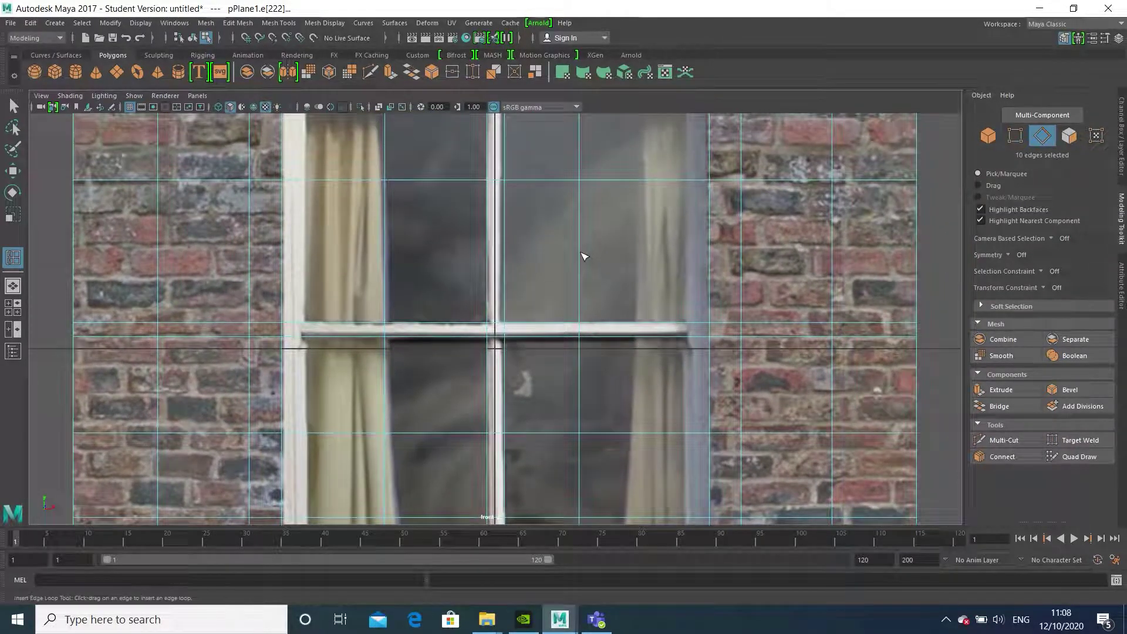
left_click_drag(581, 253, 587, 247)
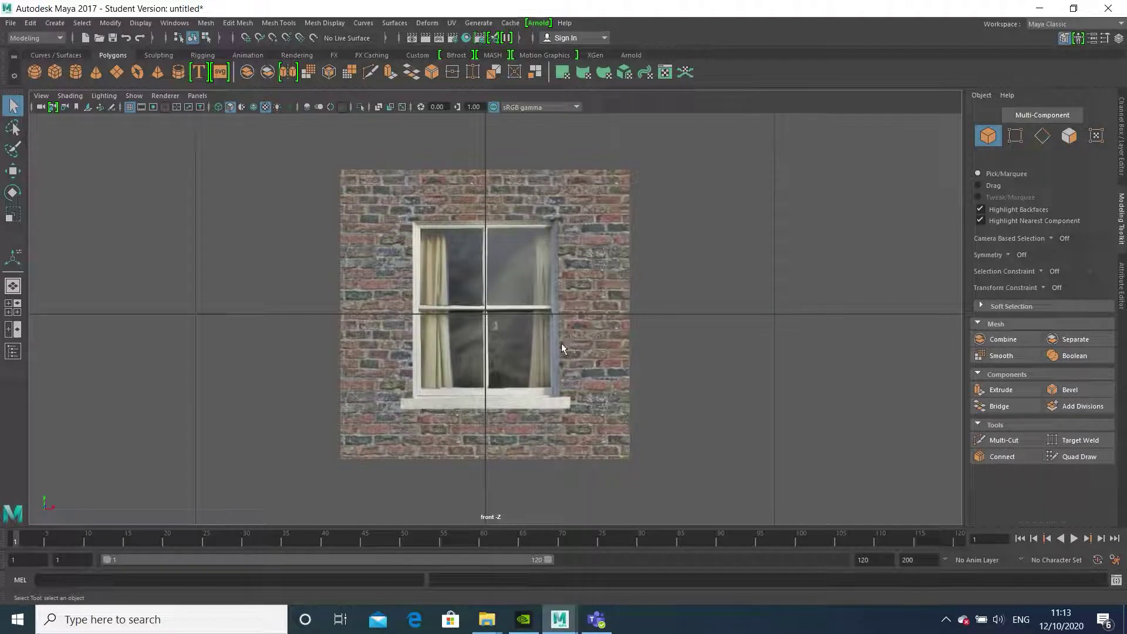
Step: Select all the wall faces covering the window and extrude them inward, with a local Z translation of about -0.036
left_click(558, 350)
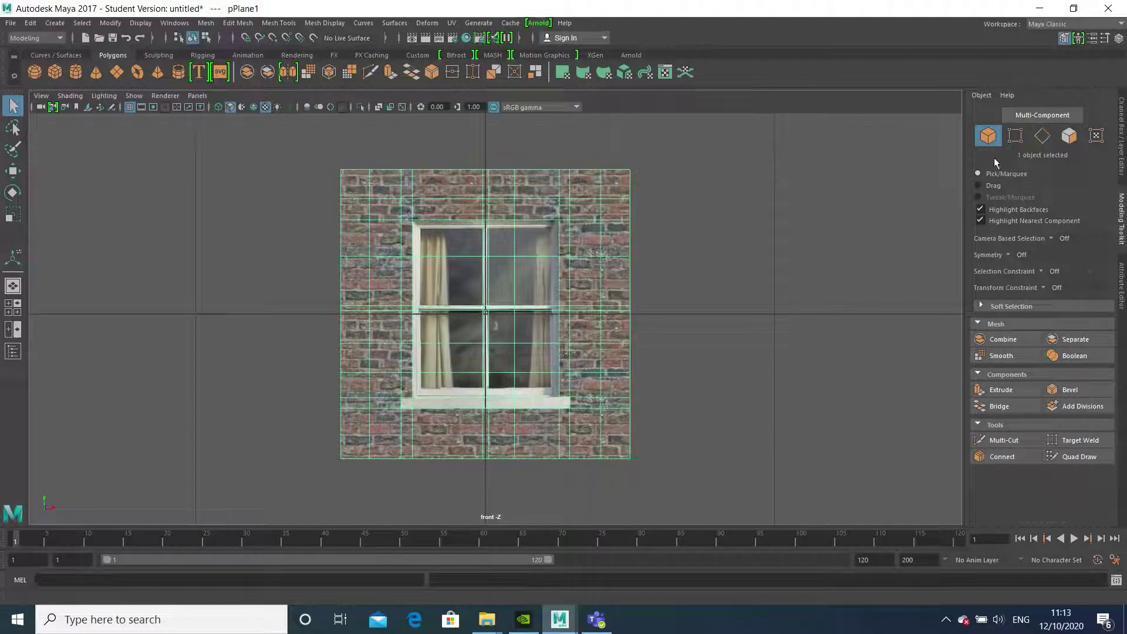
left_click(1071, 144)
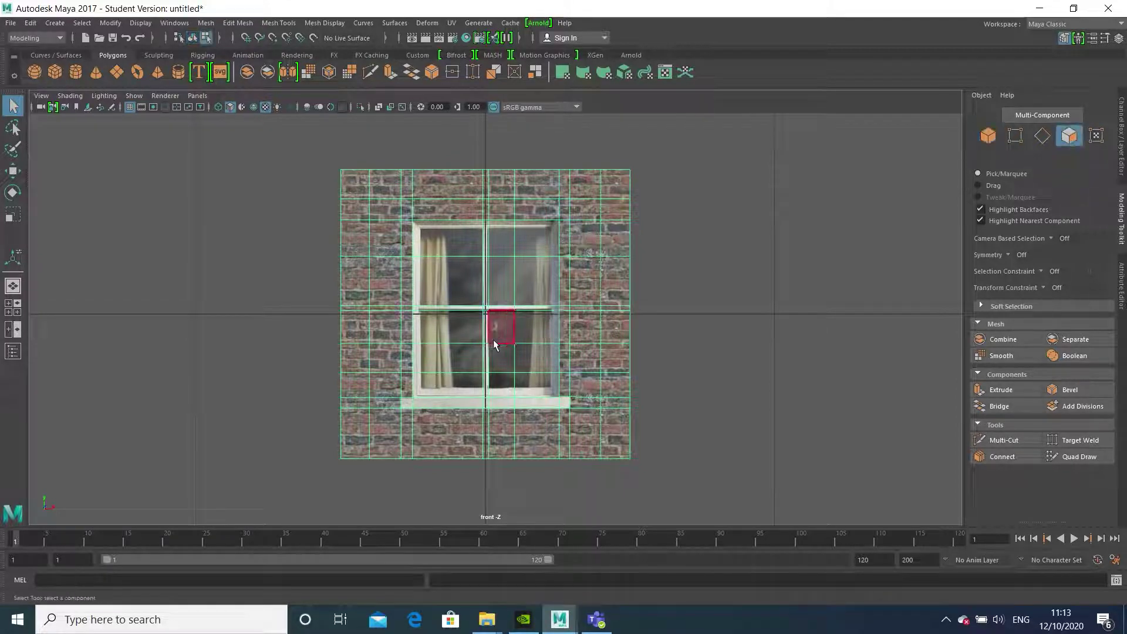
scroll(508, 332, "up", 4)
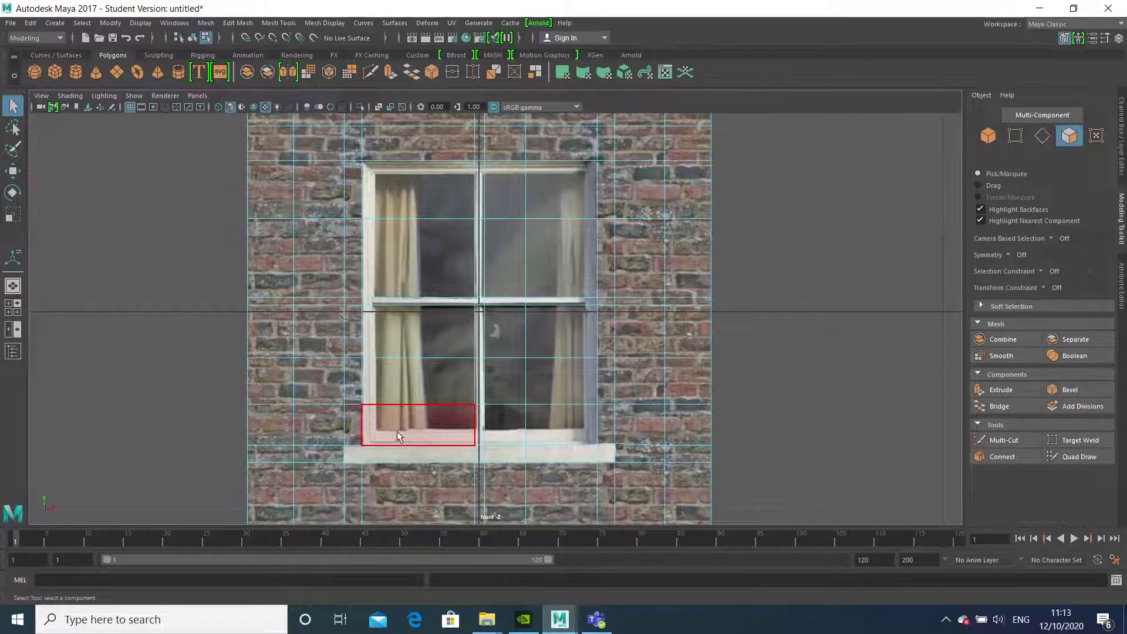
left_click_drag(391, 431, 573, 178)
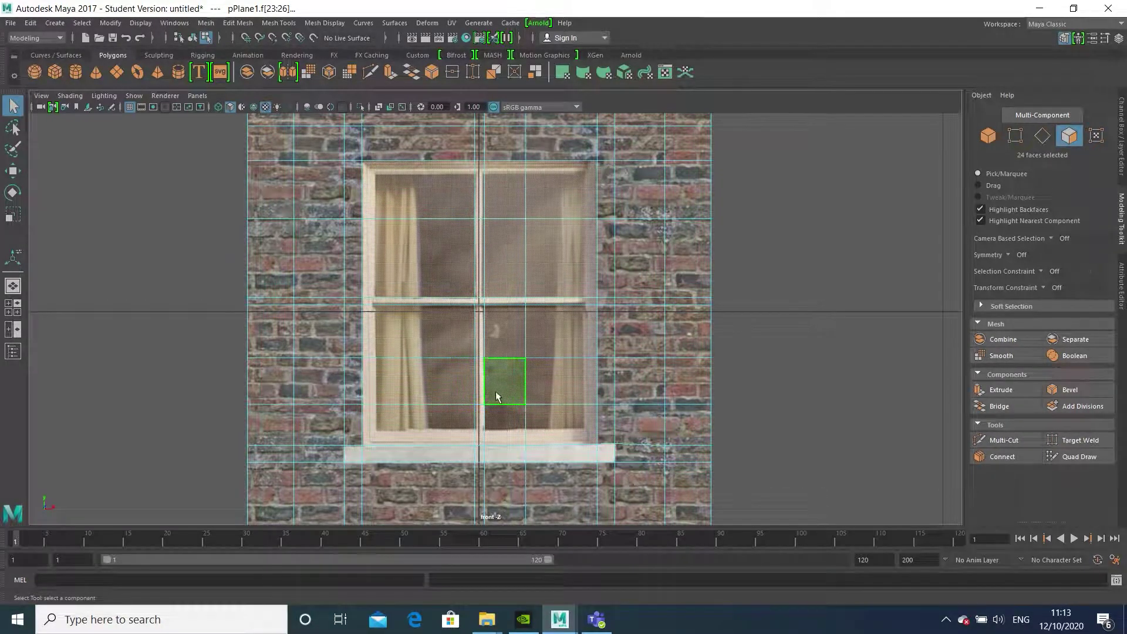
key("space")
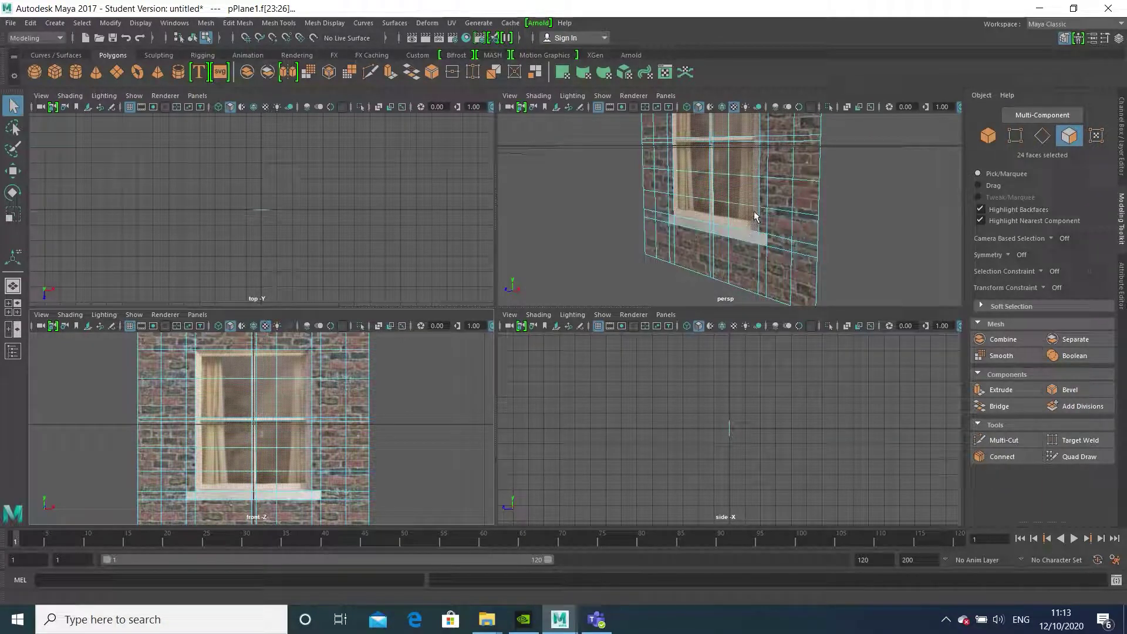
key("space")
left_click_drag(645, 287, 557, 411, "alt")
scroll(545, 405, "up", 5)
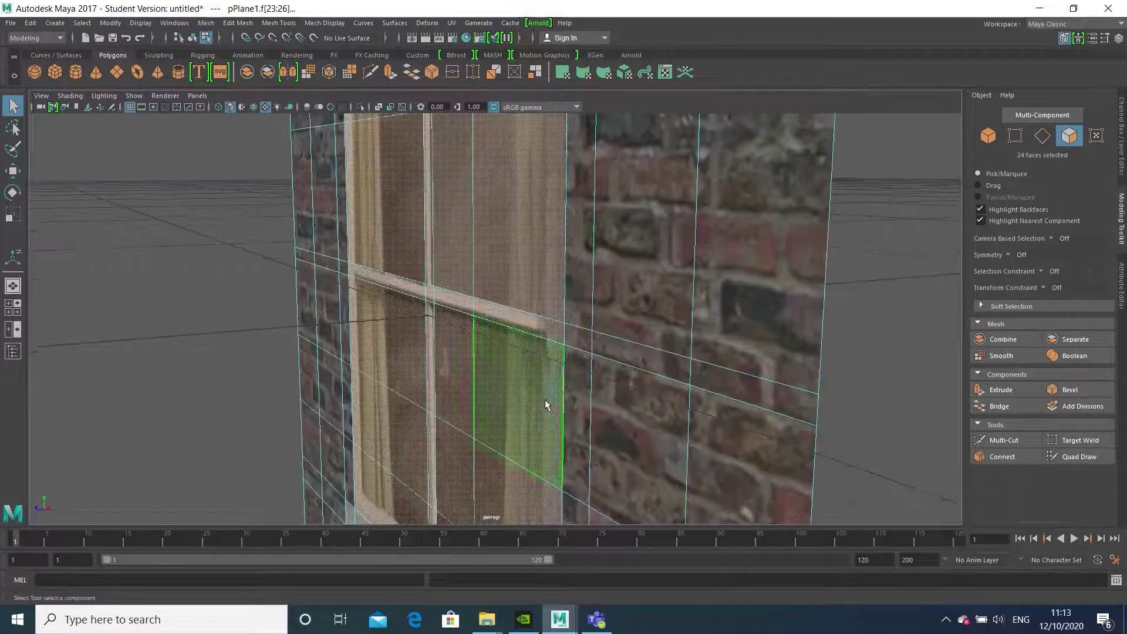
scroll(546, 405, "down", 5)
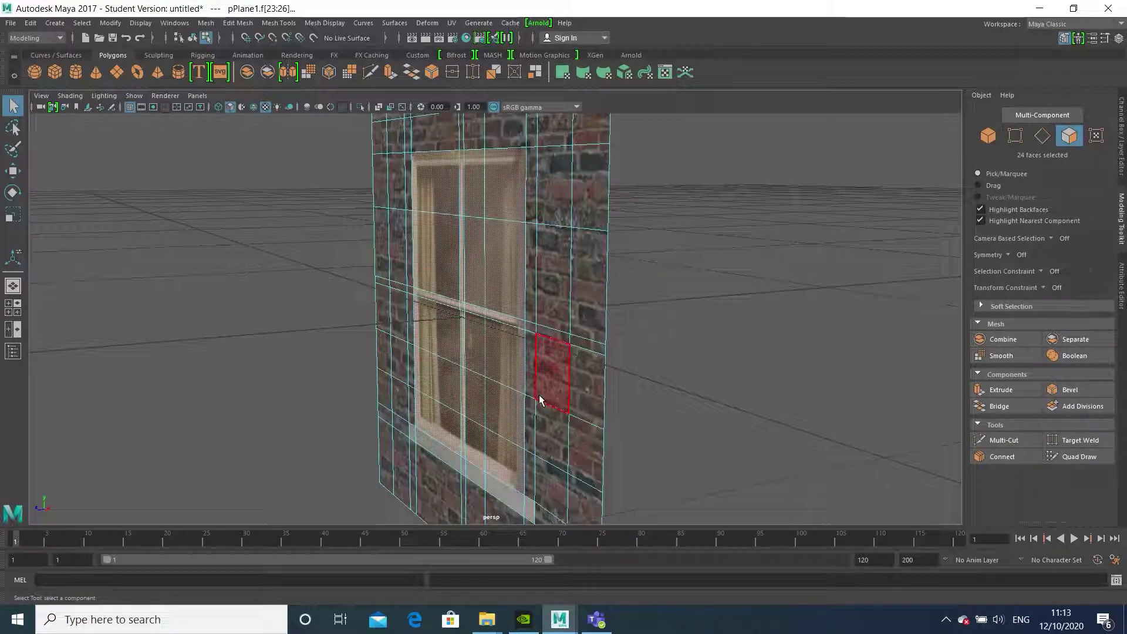
key("ctrl+e")
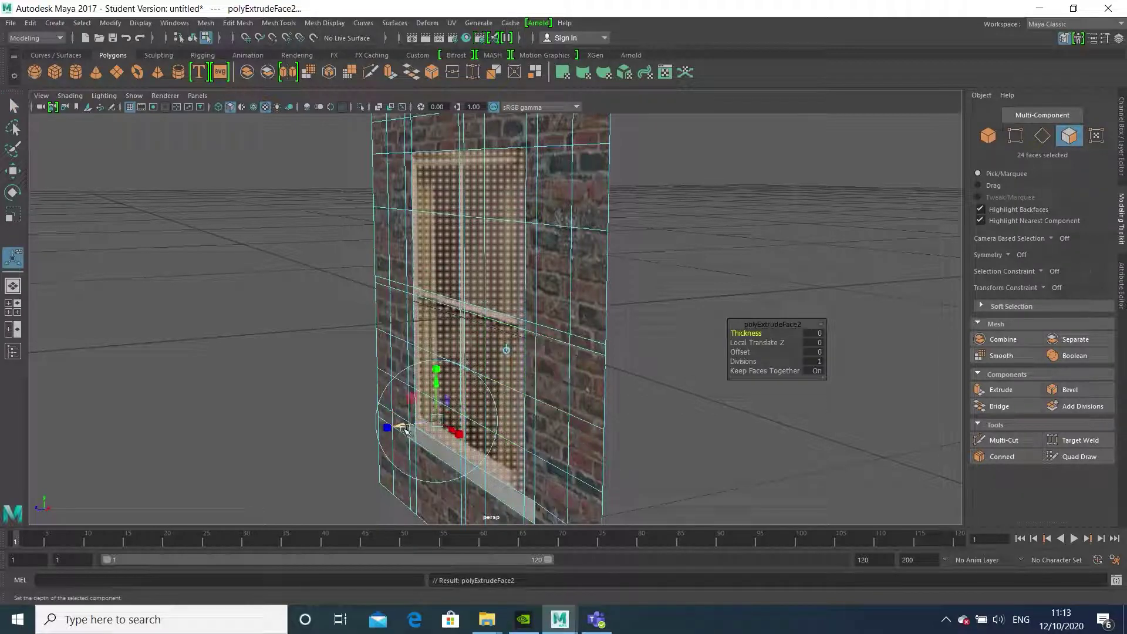
left_click_drag(401, 427, 476, 413)
Step: Select the full row of window sill faces and extrude them outward, with a local Z translation of about 0.07
left_click_drag(450, 410, 528, 399, "alt")
scroll(577, 353, "up", 3)
middle_click_drag(577, 354, 574, 309, "alt")
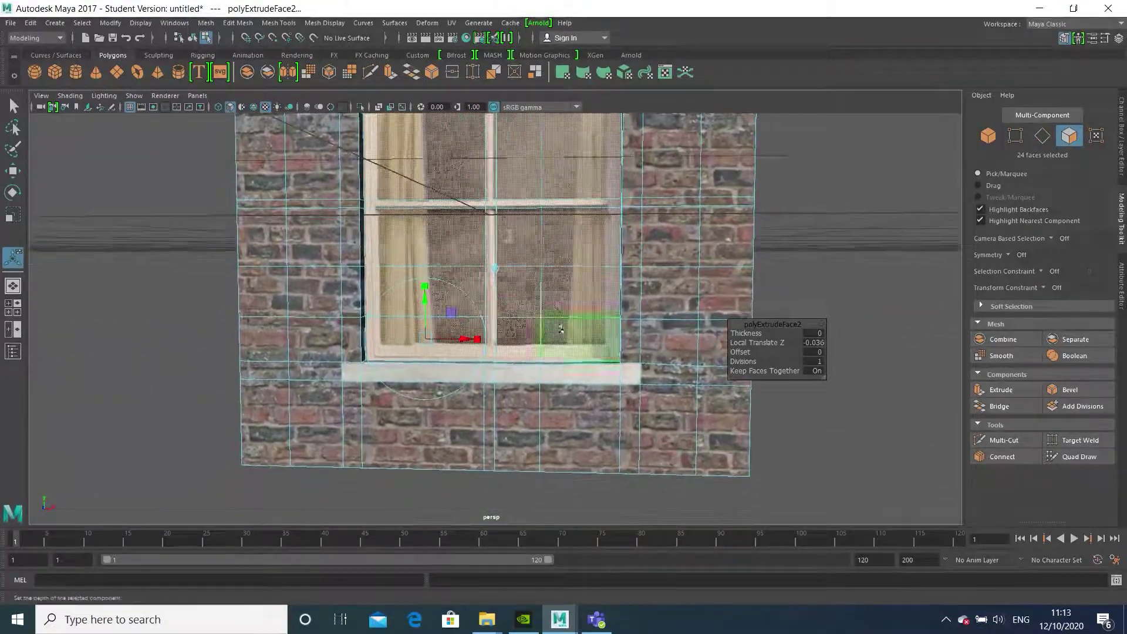
left_click(353, 374)
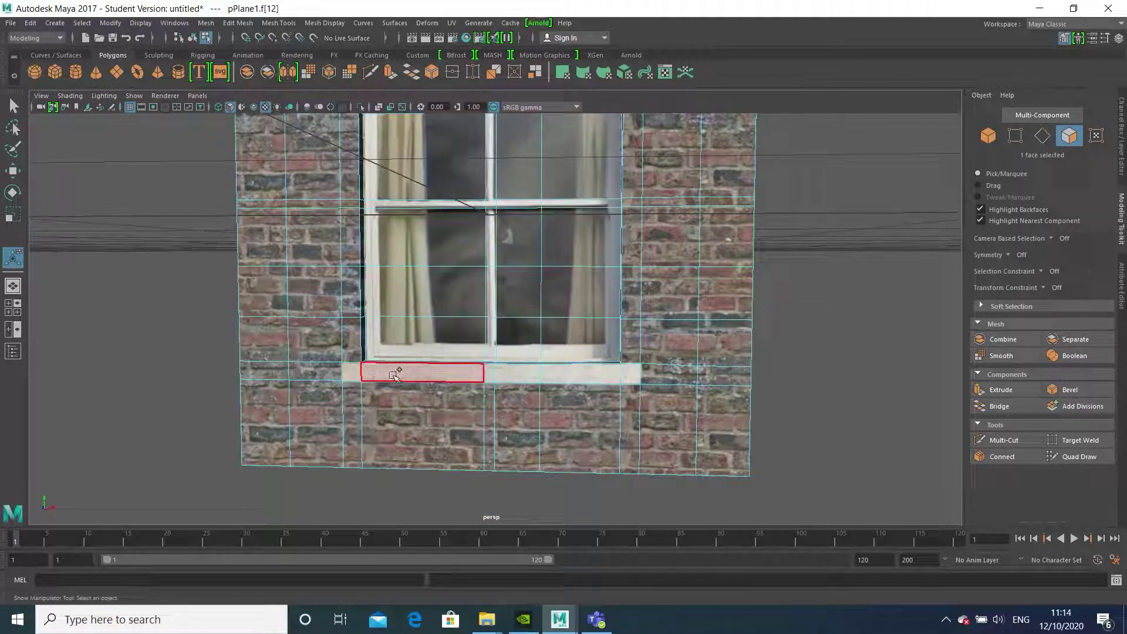
left_click_drag(491, 376, 559, 373, "shift")
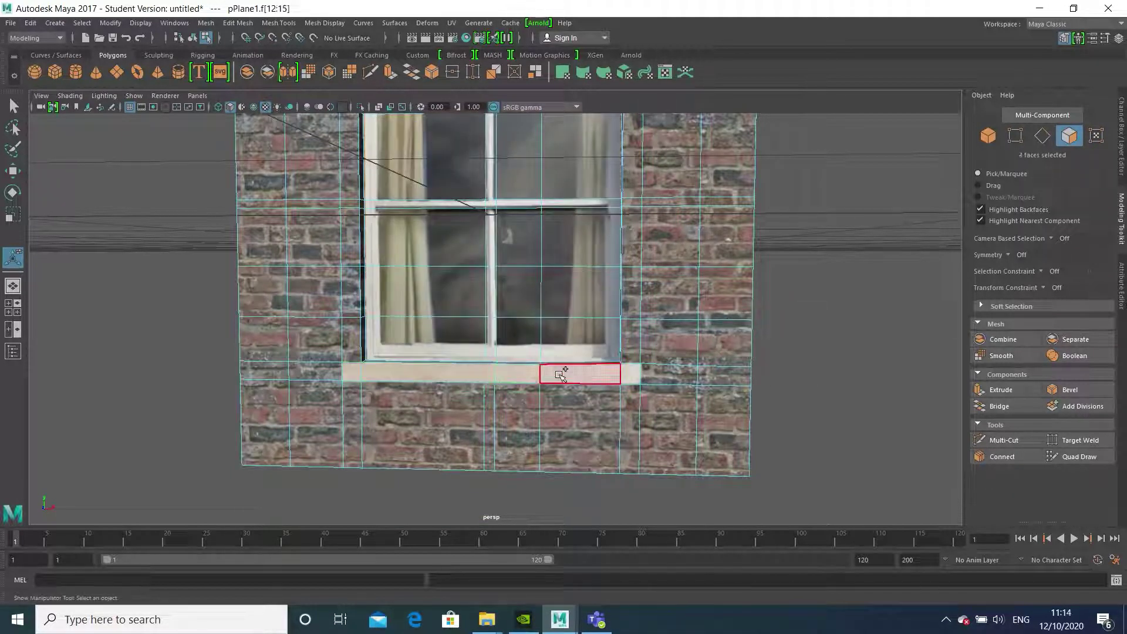
left_click(635, 380, "shift")
left_click(587, 423, "shift")
left_click_drag(587, 422, 519, 434, "alt")
key("ctrl+e")
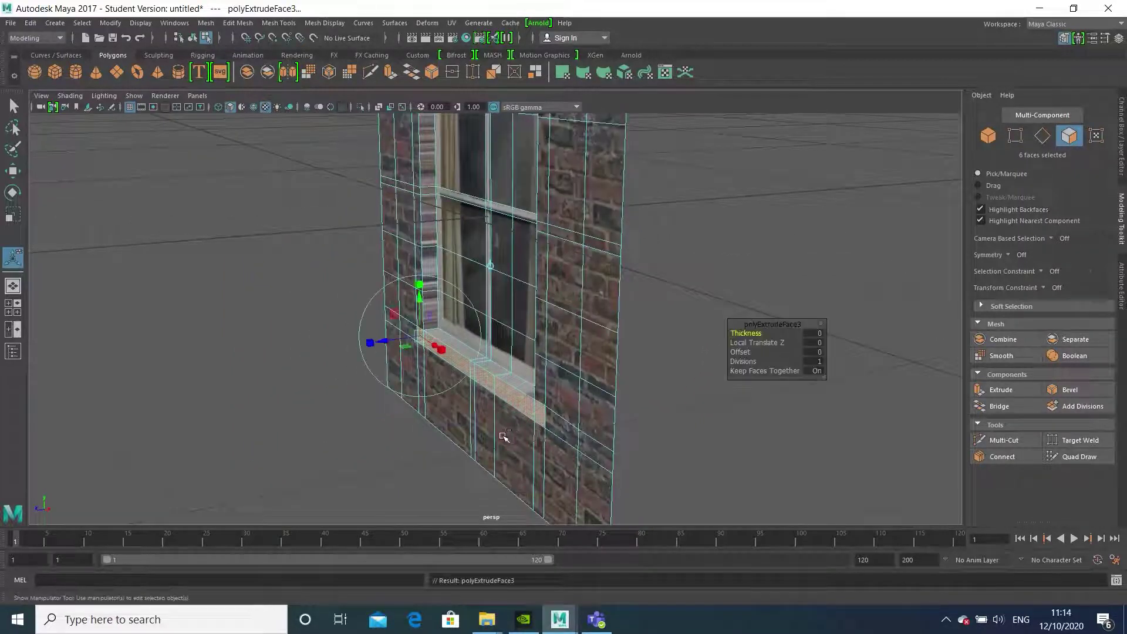
left_click_drag(385, 343, 352, 344)
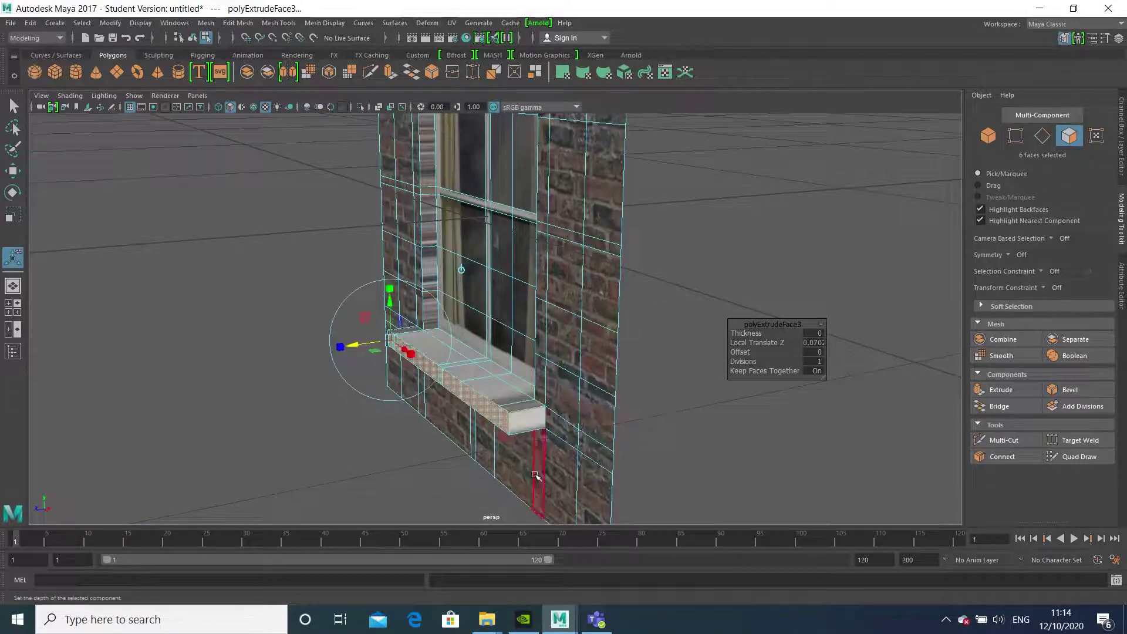
Step: Select the faces that form the window's vertical and horizontal central bars
left_click_drag(532, 452, 474, 212, "alt")
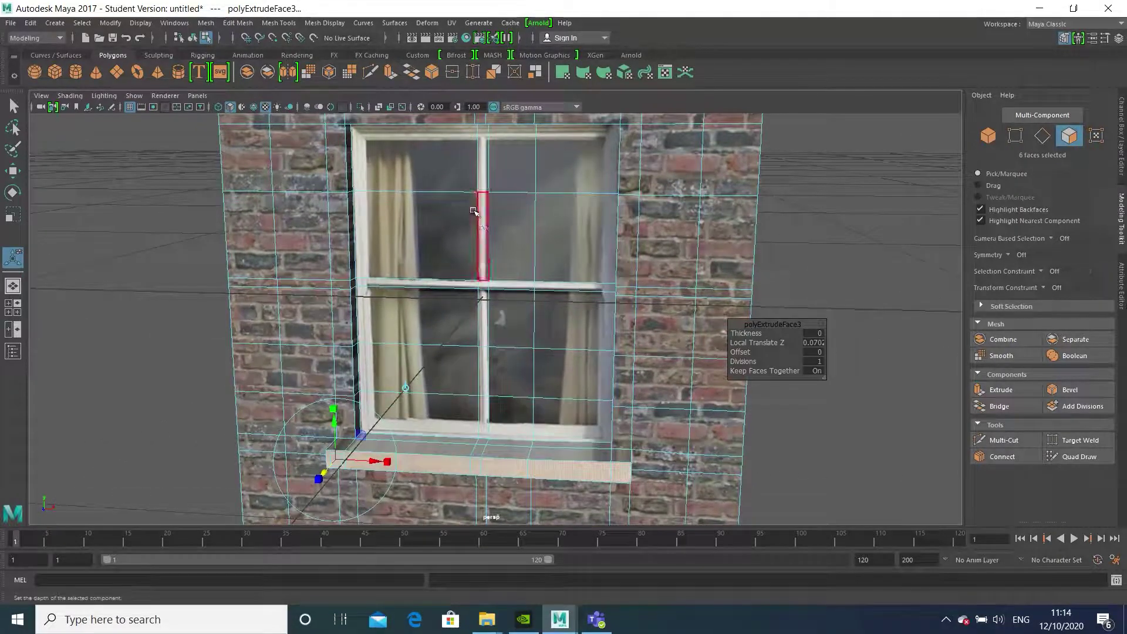
left_click(484, 424)
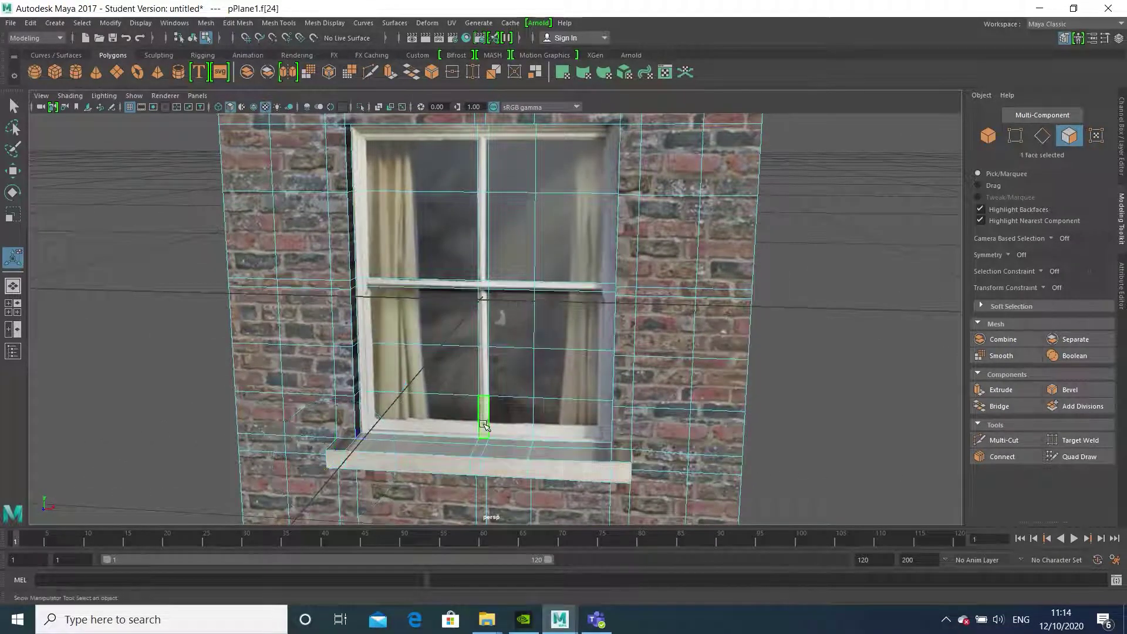
left_click(486, 369, "shift")
left_click(483, 320, "shift")
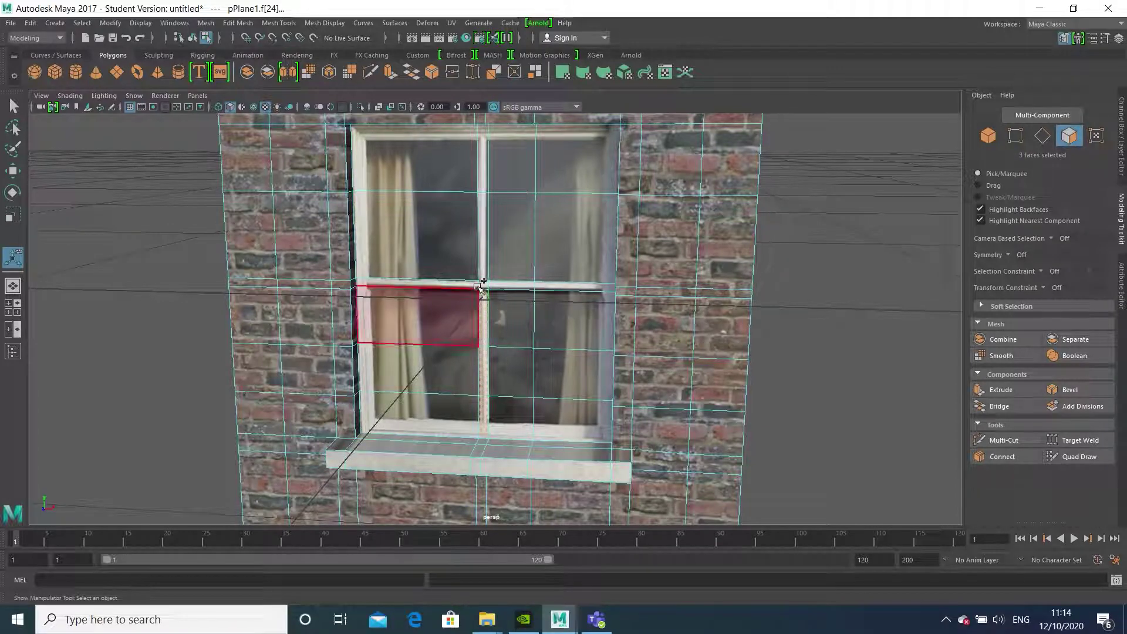
left_click(483, 285, "shift")
left_click(483, 258, "shift")
left_click(483, 157, "shift")
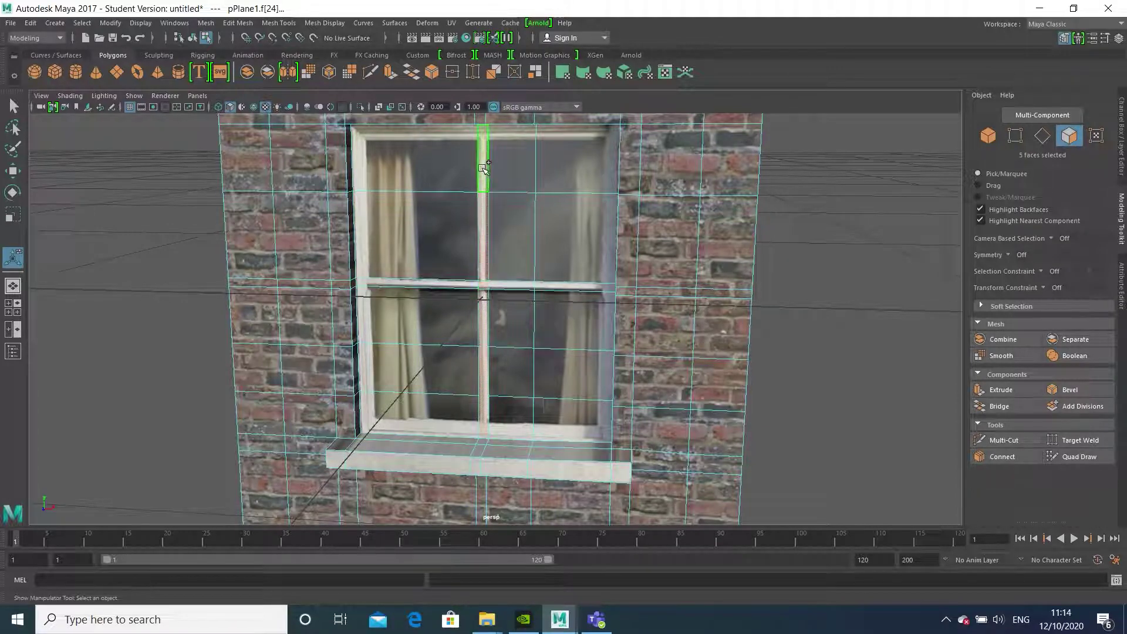
left_click(399, 282, "shift")
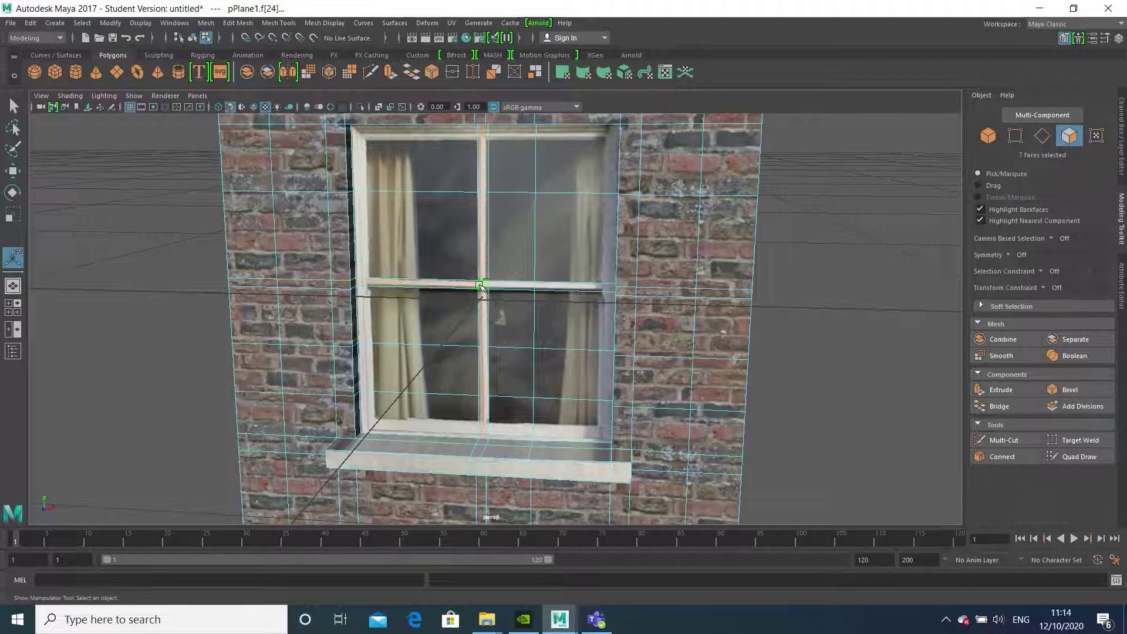
left_click(504, 286, "shift")
Step: Try extruding the selected bar faces outward by about 0.032 in local Z, and undo the extrusion
left_click_drag(562, 374, 487, 382, "alt")
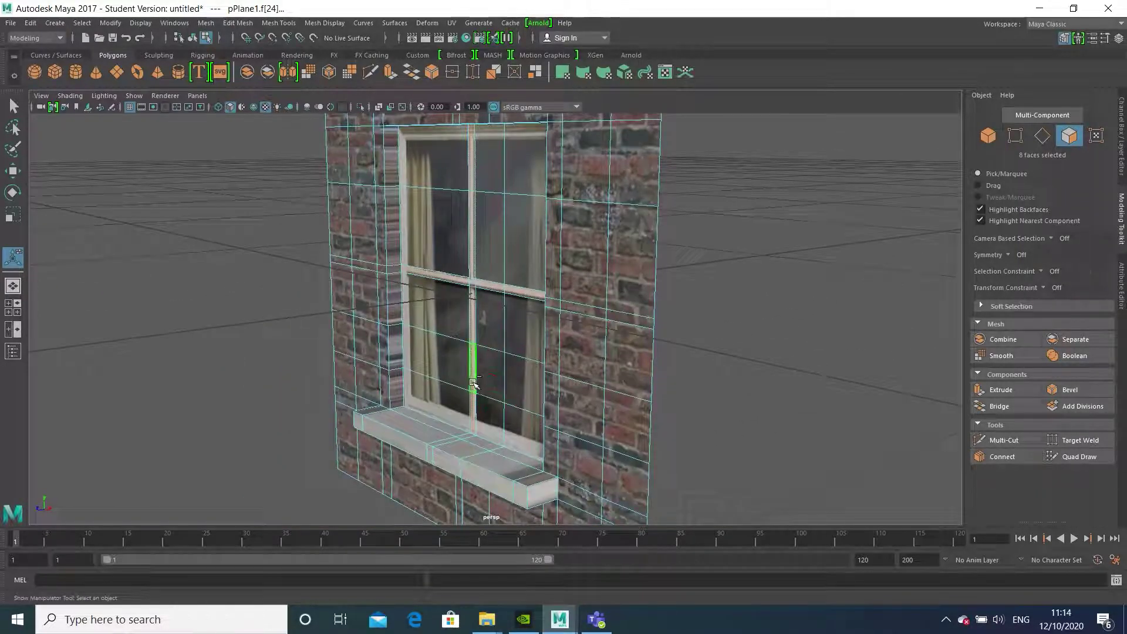
key("ctrl+e")
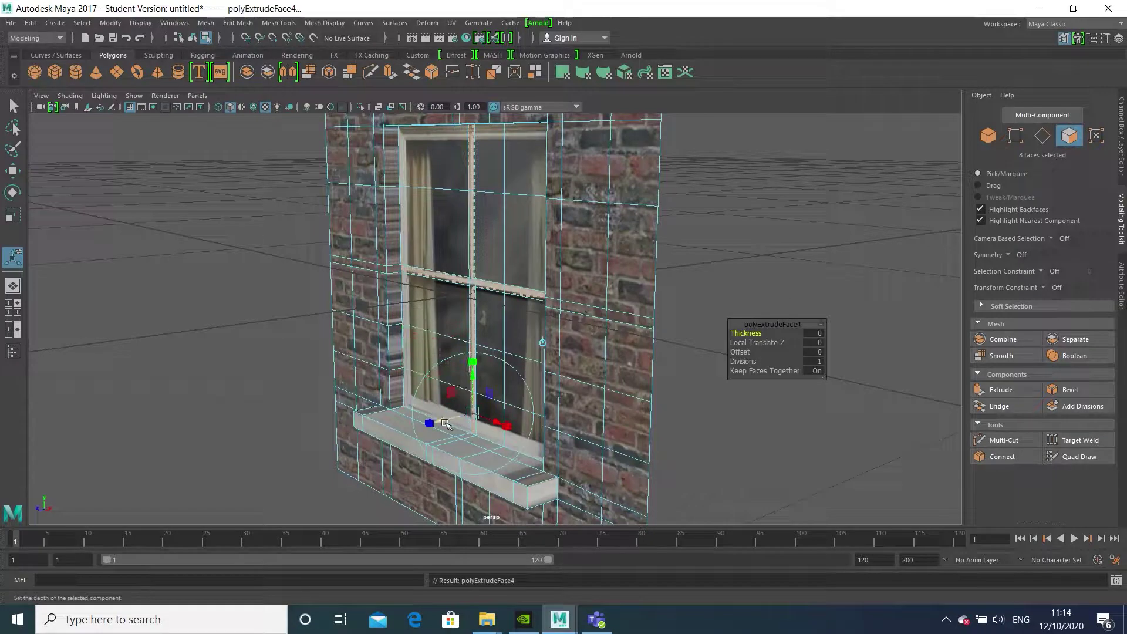
left_click_drag(446, 424, 431, 421)
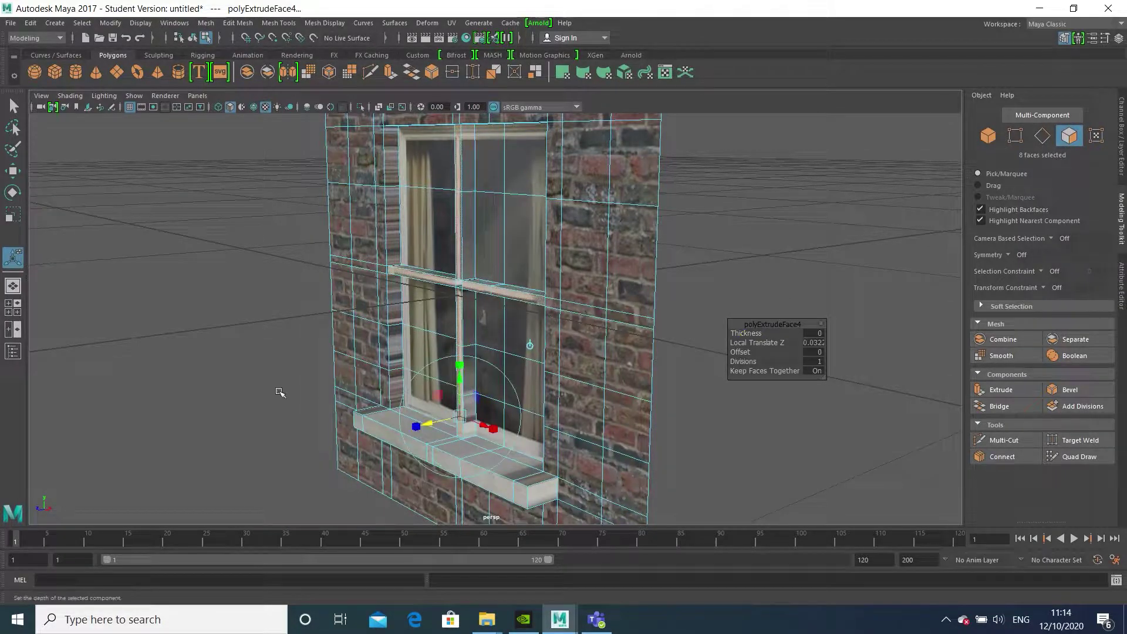
left_click_drag(350, 358, 405, 329, "alt")
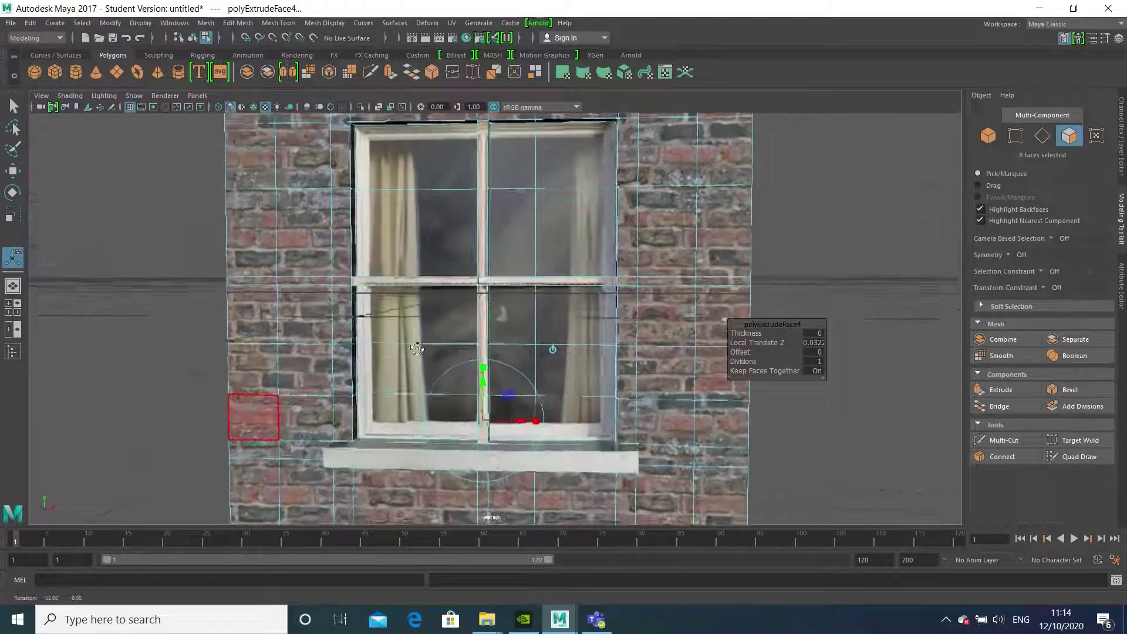
scroll(472, 250, "up", 5)
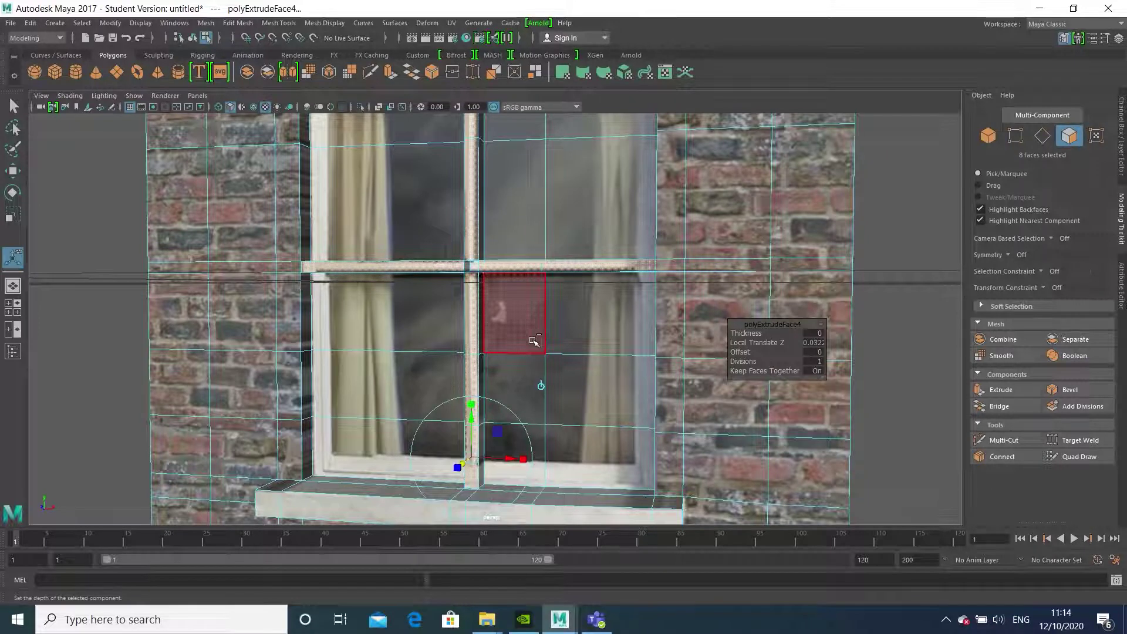
key("ctrl+z")
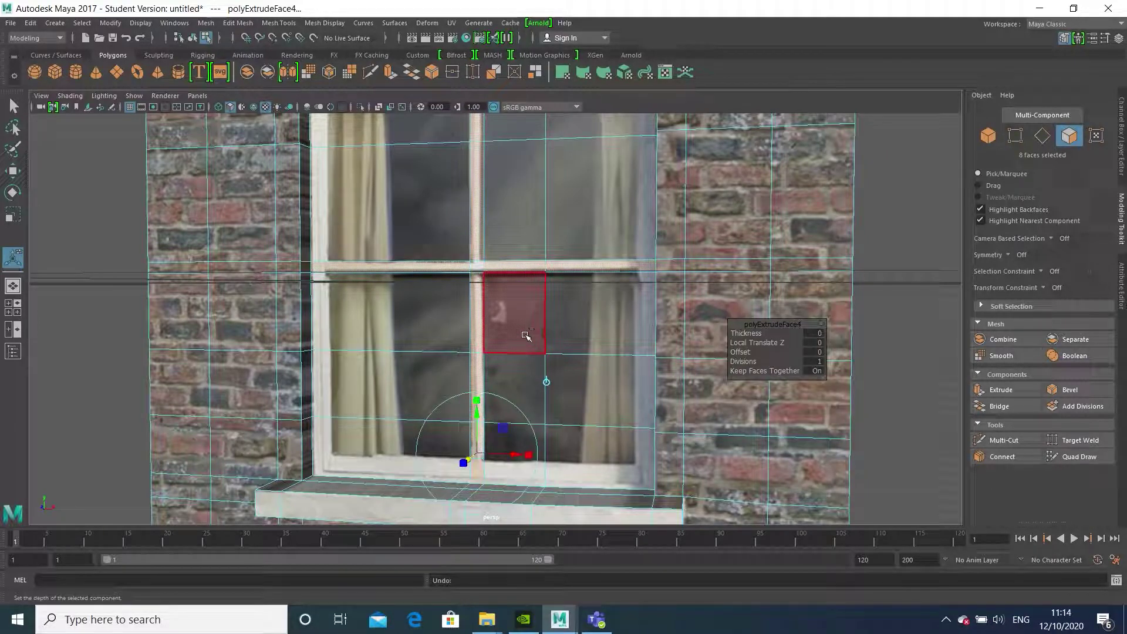
key("ctrl+z")
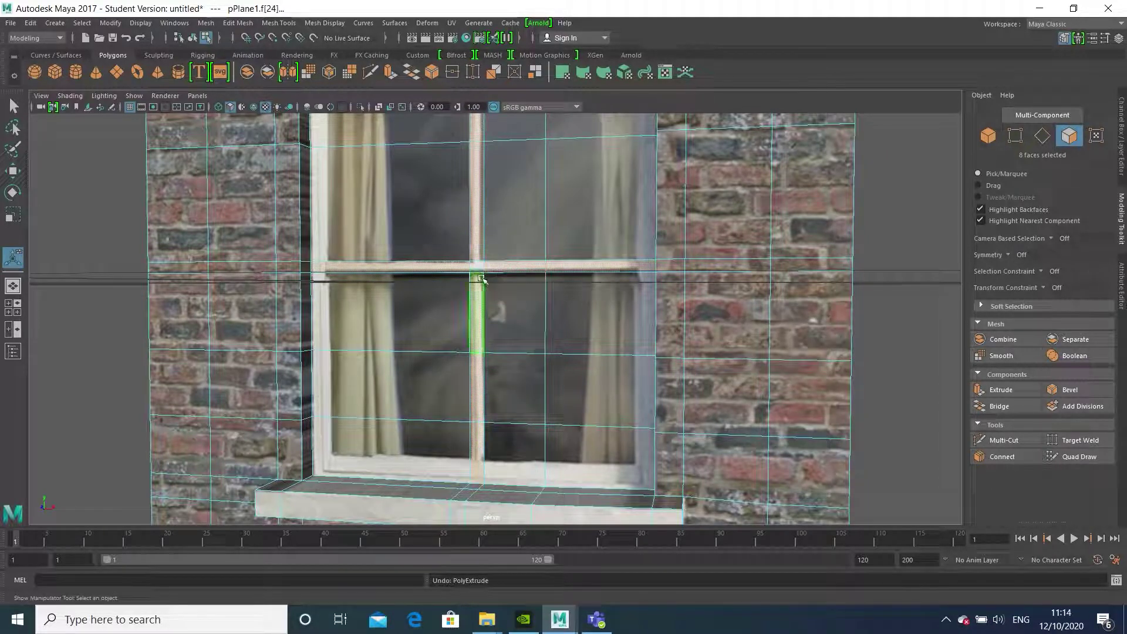
Step: Add the missing face of the vertical central bar to the selection and check all selected bar faces in wireframe
left_click(565, 327, "shift")
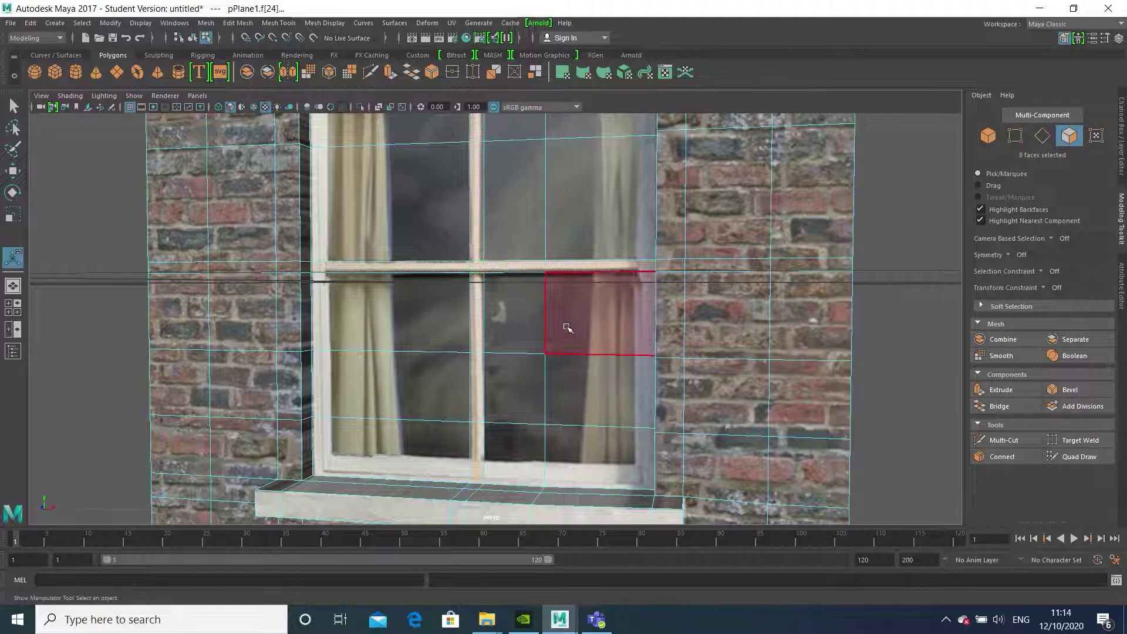
scroll(552, 320, "down", 3)
left_click_drag(535, 335, 484, 363, "alt")
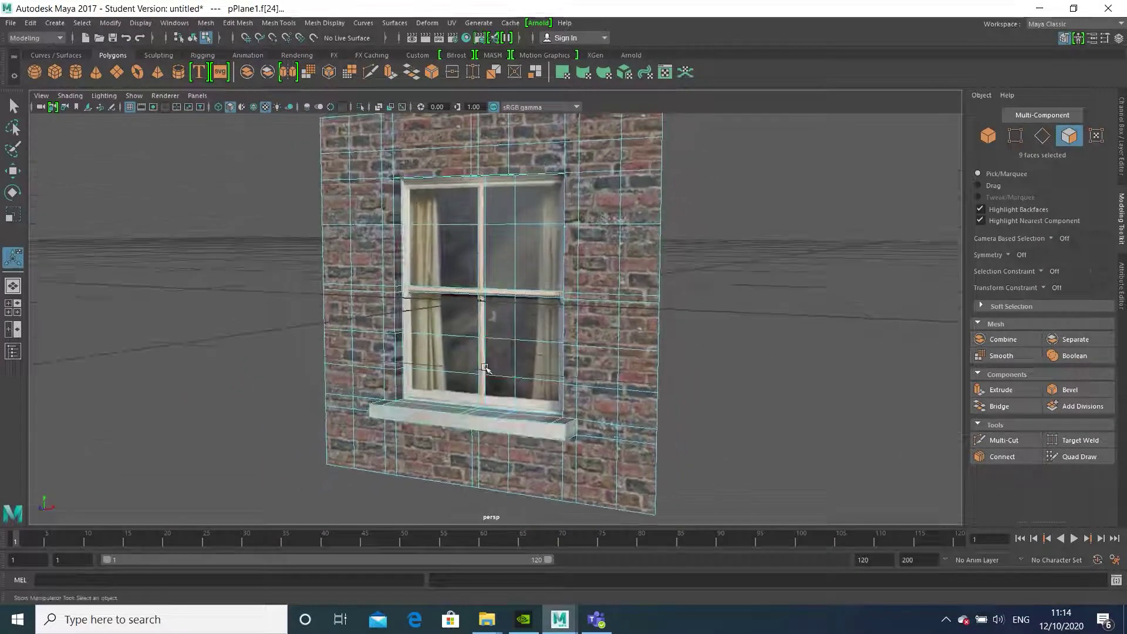
key("4")
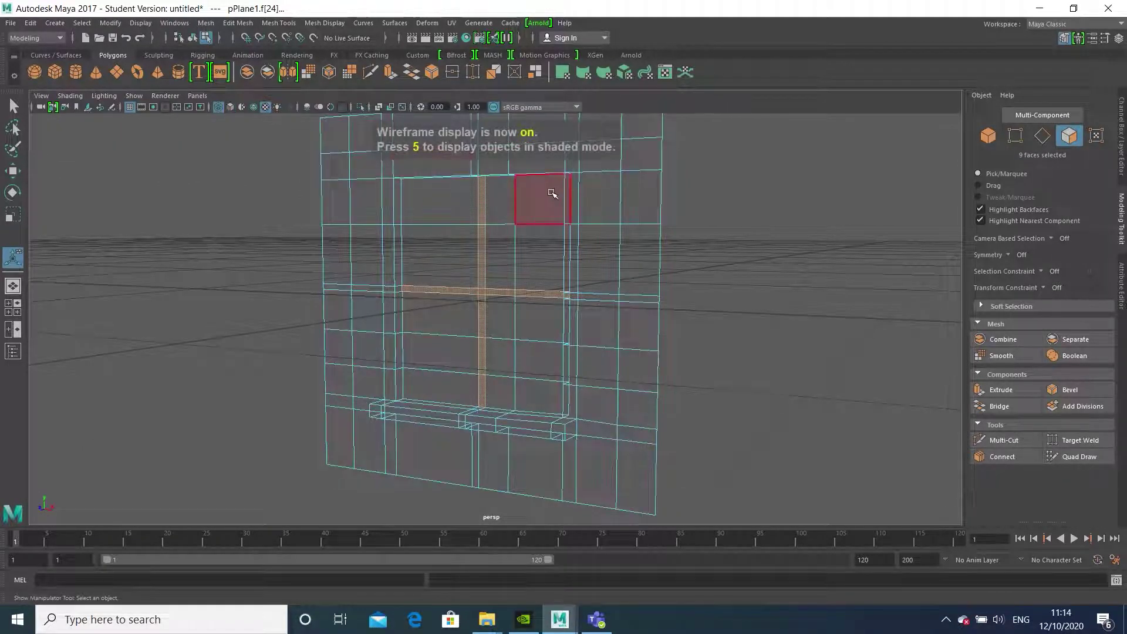
left_click_drag(493, 402, 473, 359, "alt")
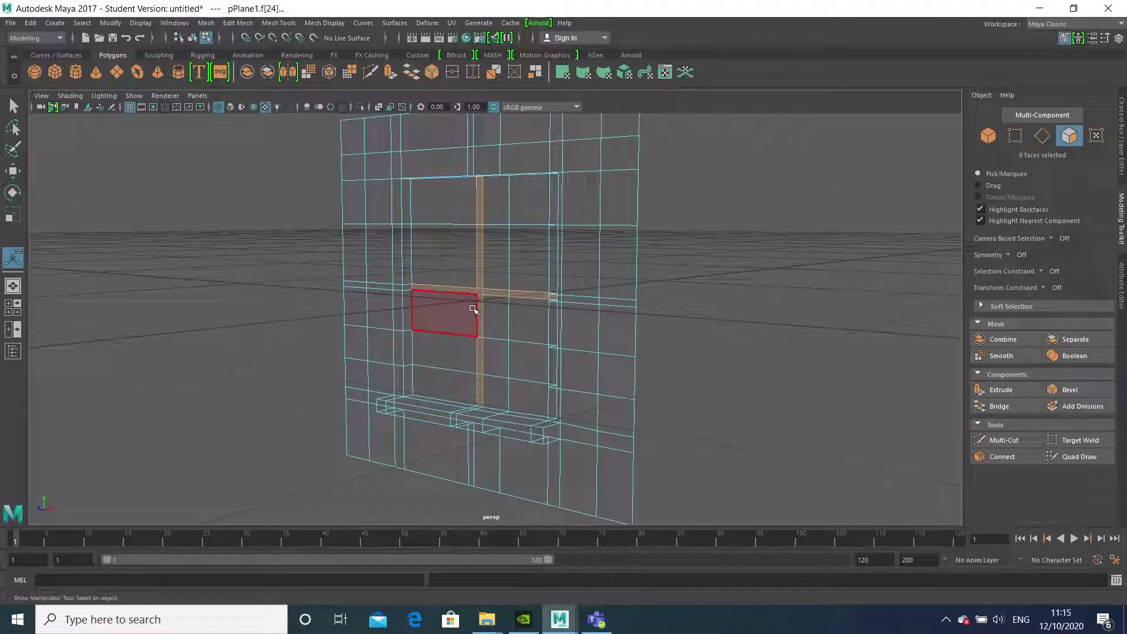
key("6")
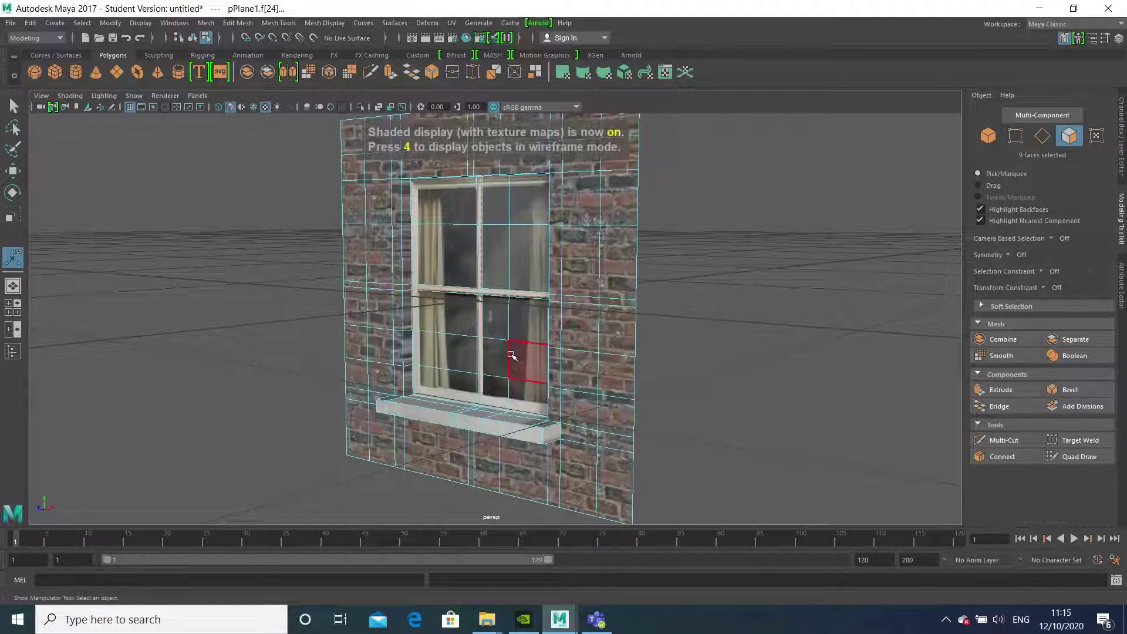
left_click_drag(511, 356, 493, 354, "alt")
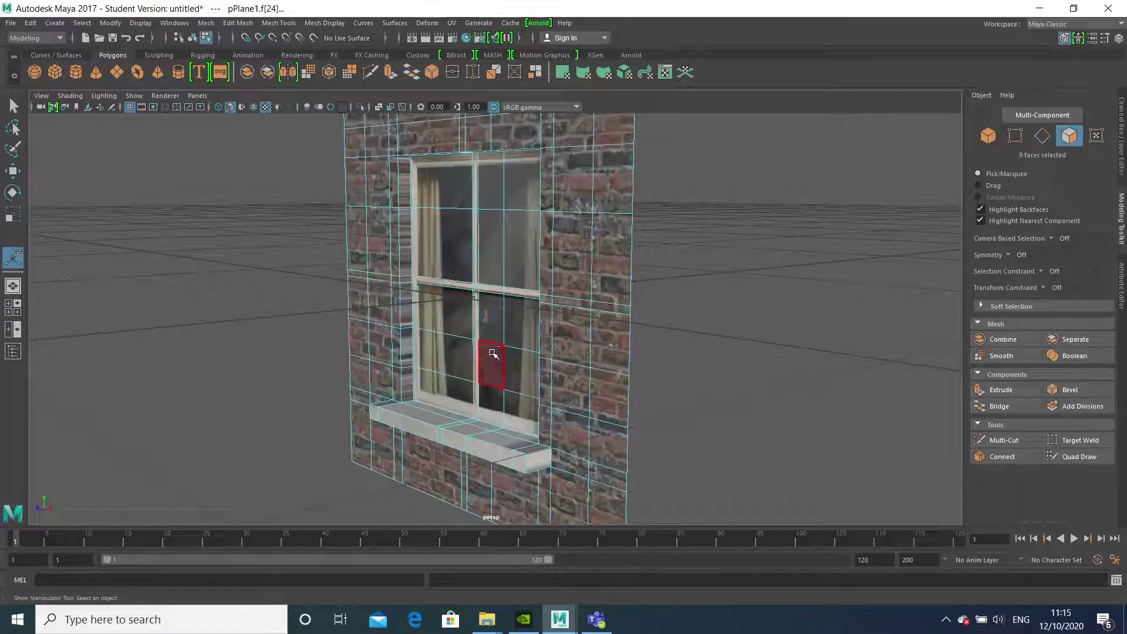
Step: Extrude the selected central bar faces outward, with a local Z translation of about 0.032
key("ctrl+e")
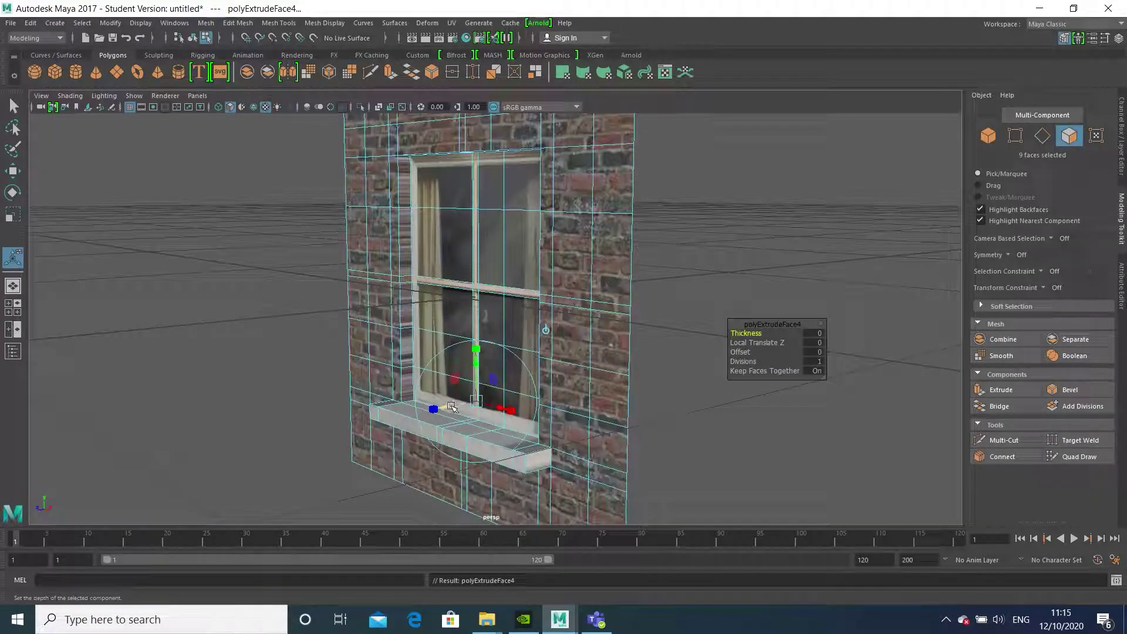
left_click_drag(437, 408, 410, 385)
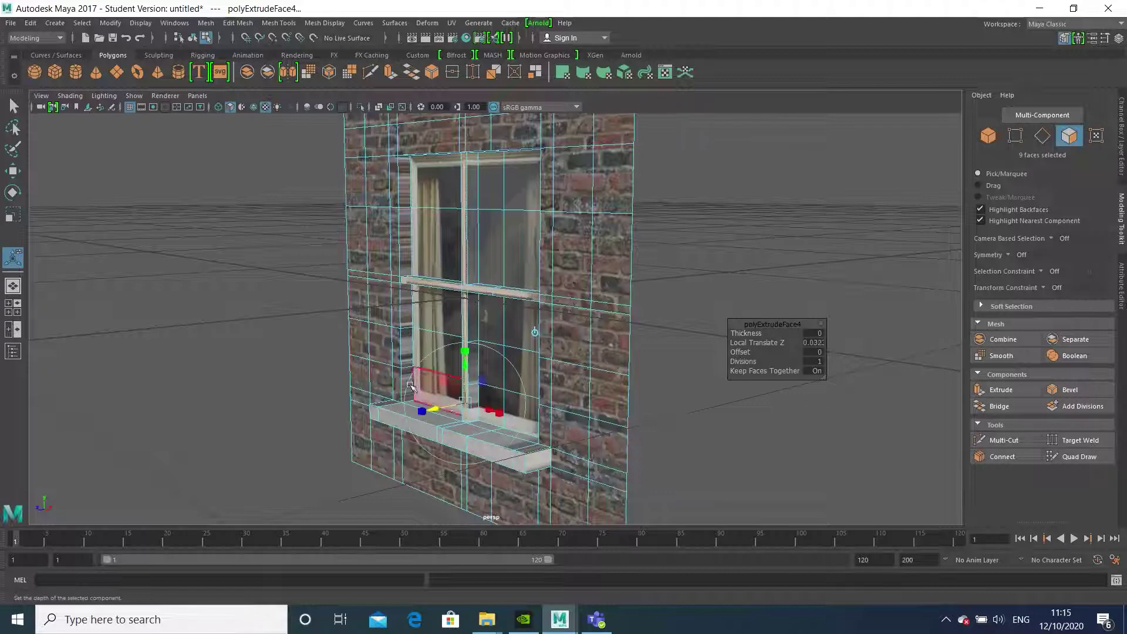
left_click(296, 314)
Step: Select the upper and lower short edges at both ends of the window sill
left_click_drag(292, 311, 570, 405, "alt")
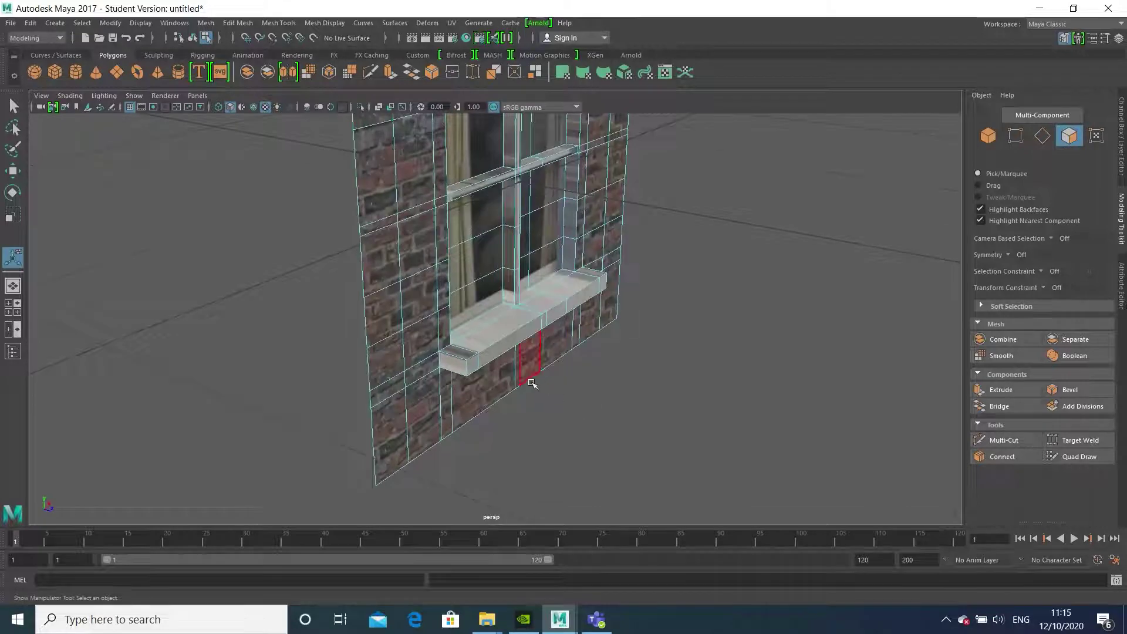
scroll(531, 383, "up", 3)
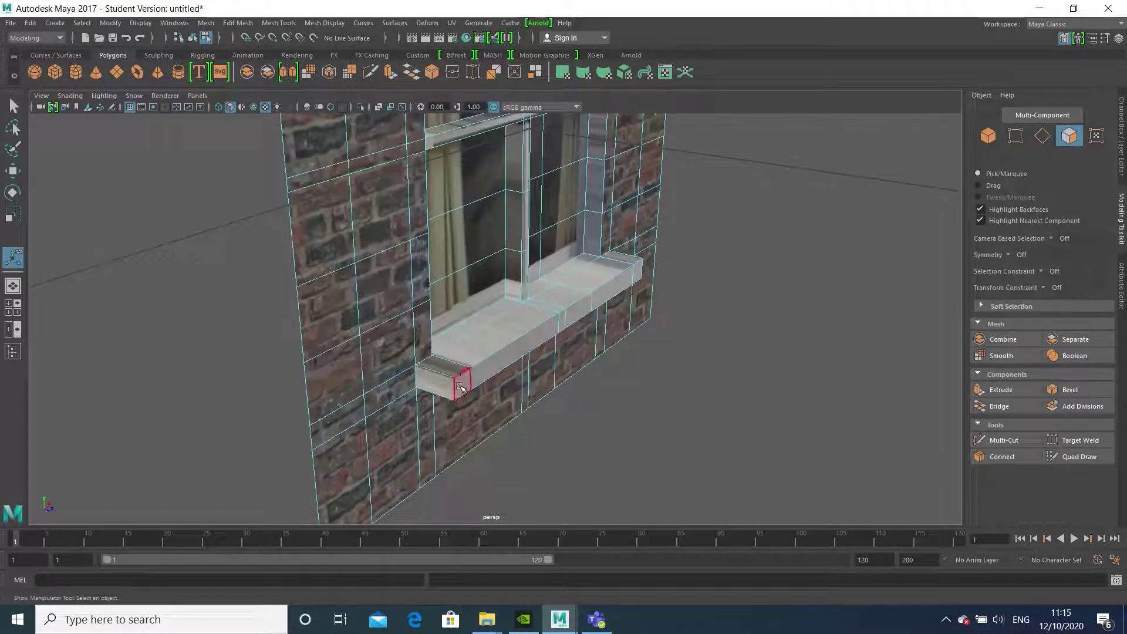
left_click(1049, 141)
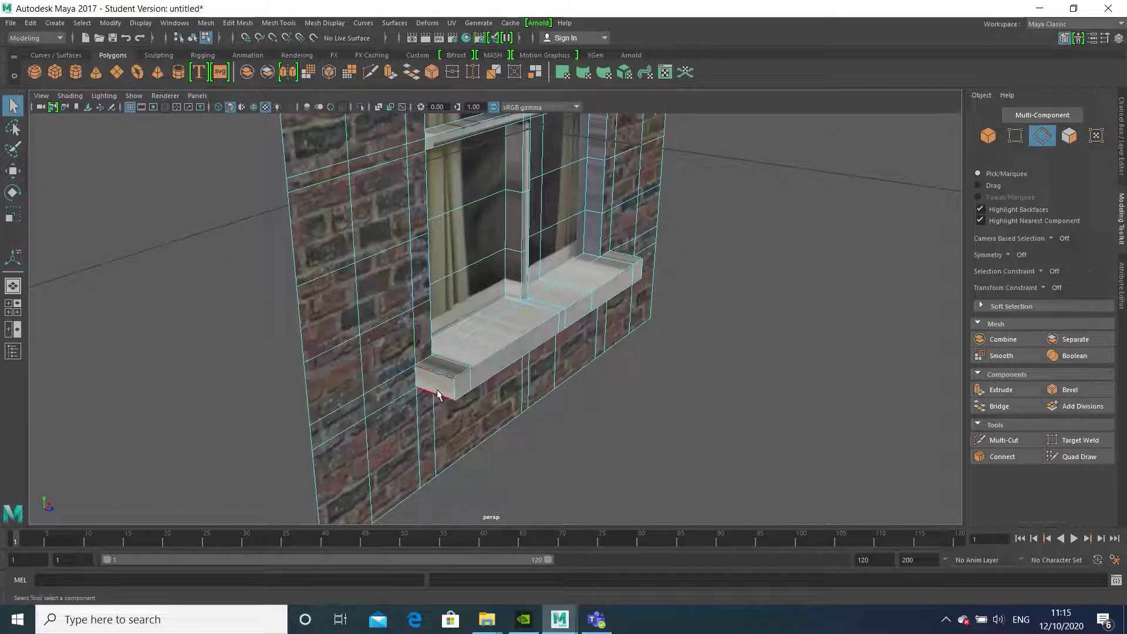
left_click_drag(543, 386, 420, 376, "alt")
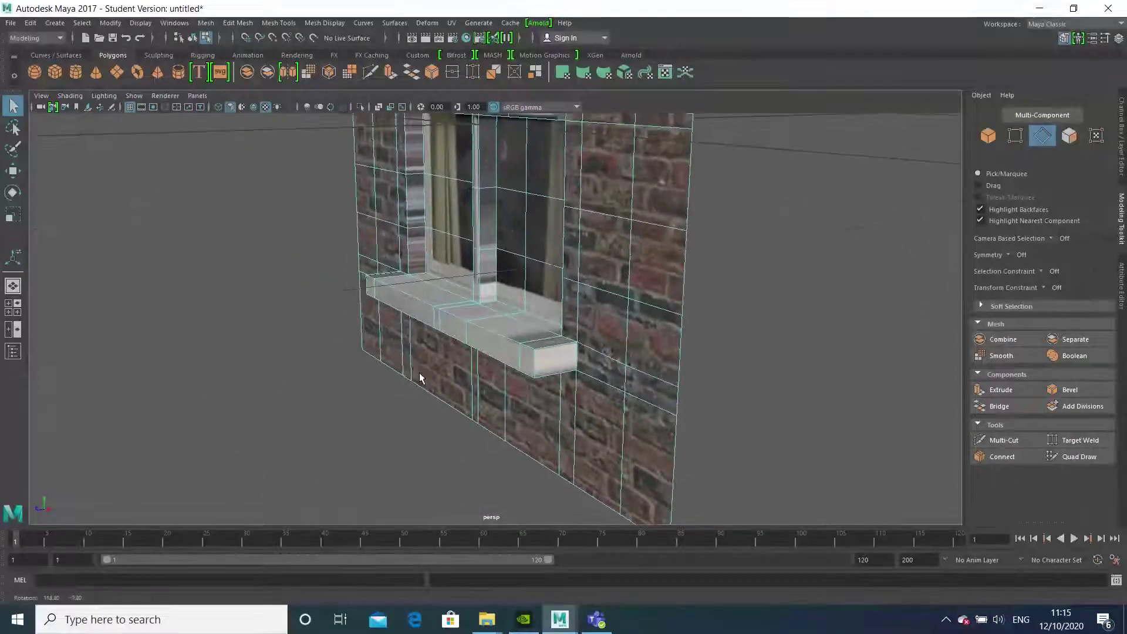
left_click(563, 351)
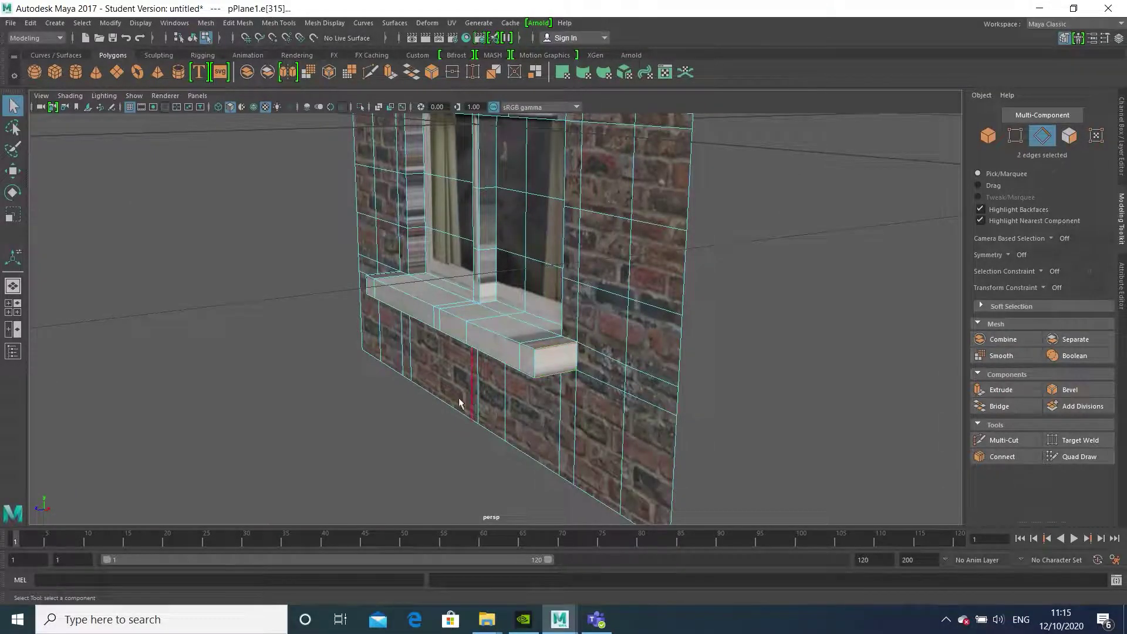
left_click_drag(460, 403, 452, 381, "alt")
left_click(442, 388, "shift")
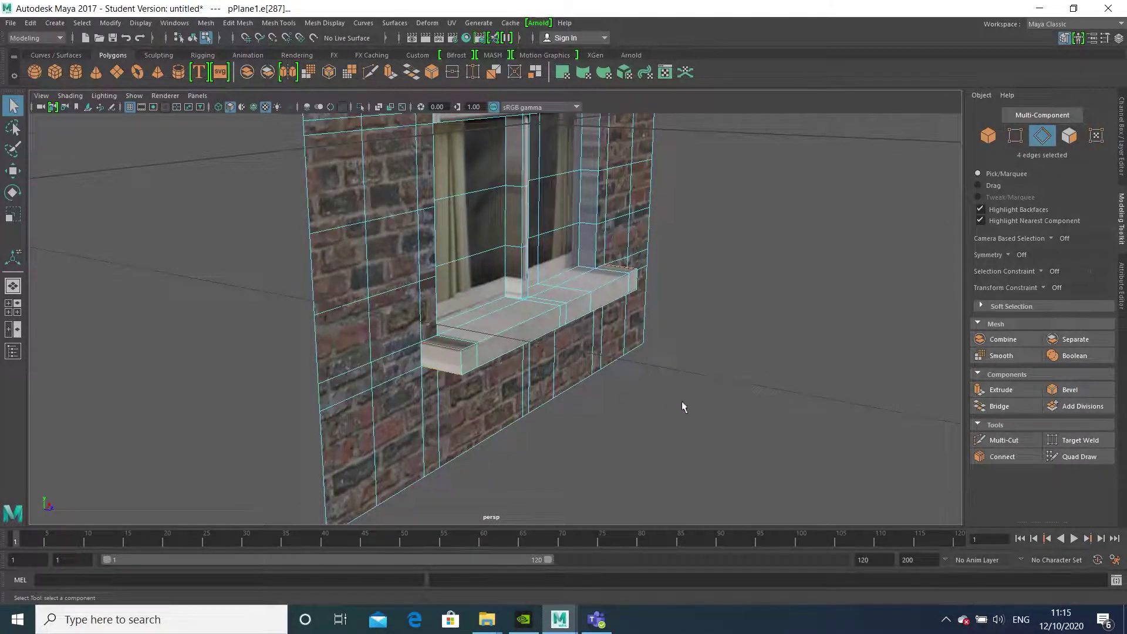
left_click_drag(682, 406, 531, 398, "alt")
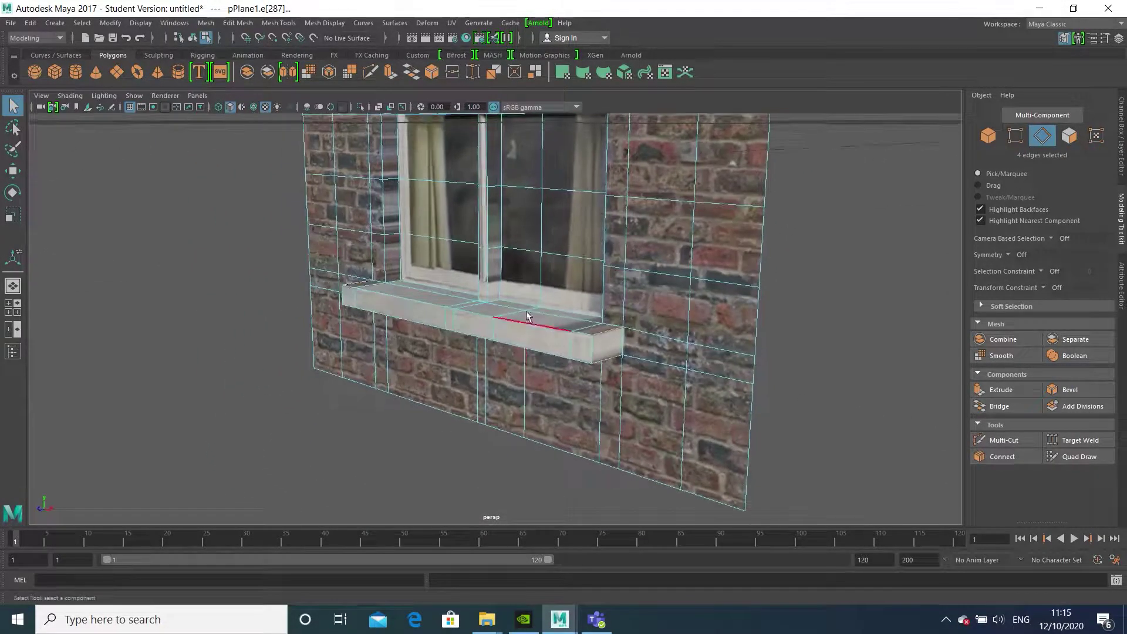
Step: Bevel the selected edges at the ends of the window sill
left_click(241, 23)
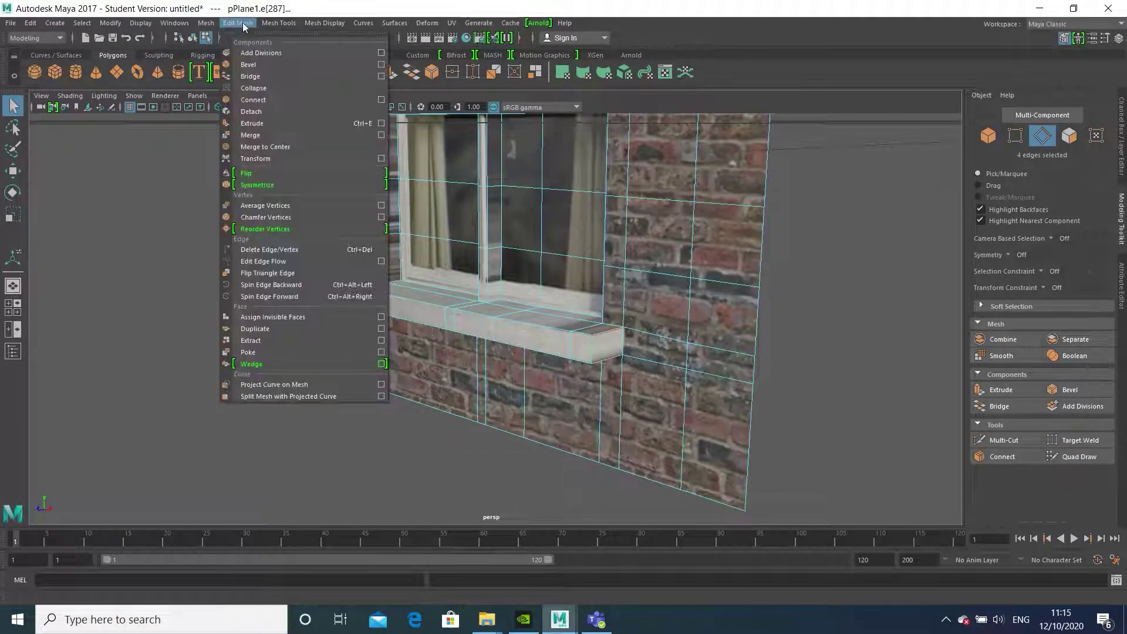
left_click(276, 66)
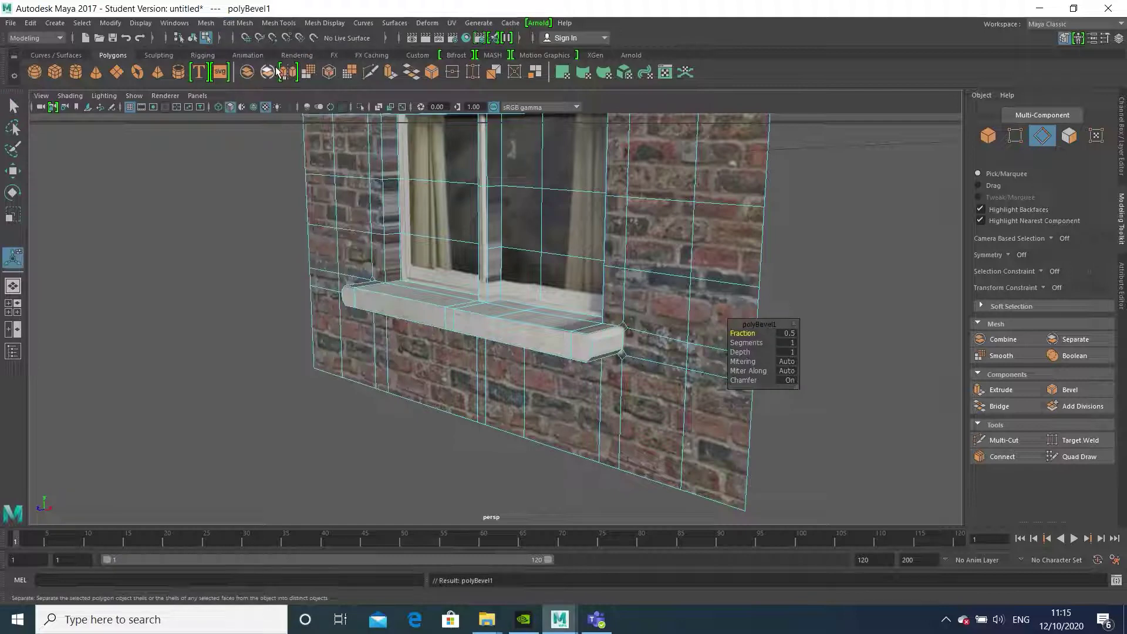
left_click_drag(396, 373, 462, 375, "alt")
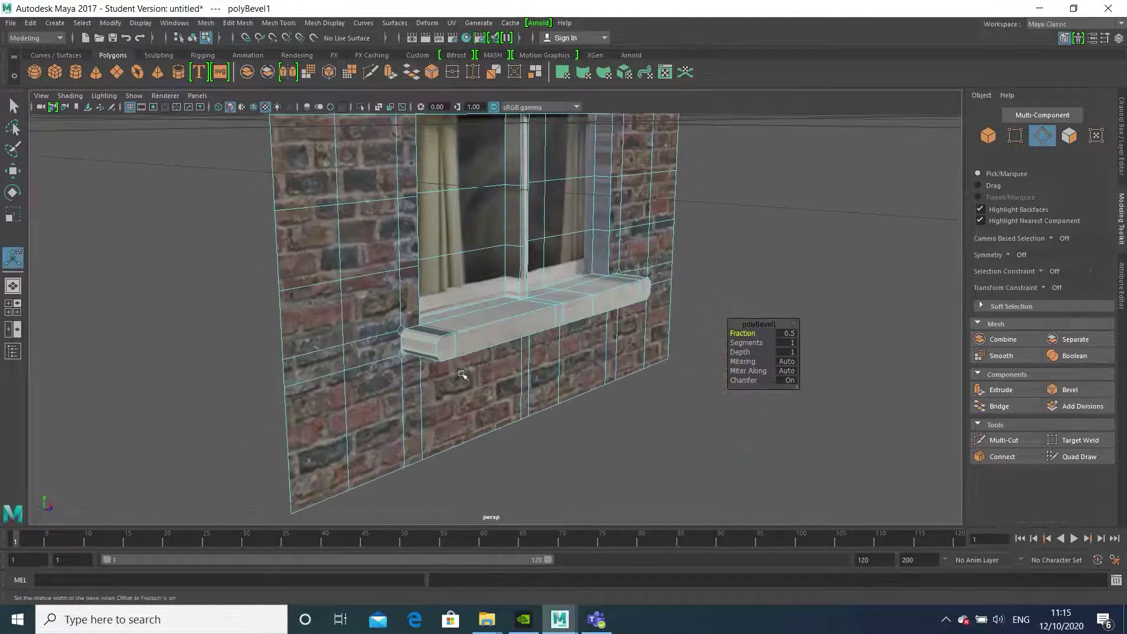
scroll(415, 351, "up", 3)
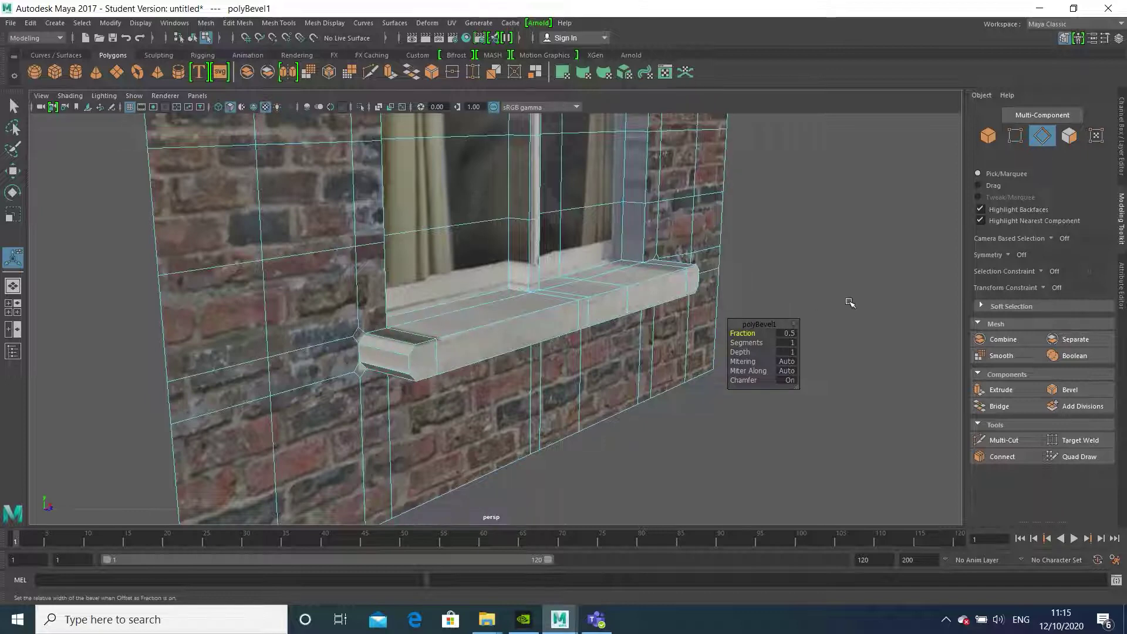
Step: Set the sill bevel to 2 segments and inspect both ends of the sill
left_click(1121, 273)
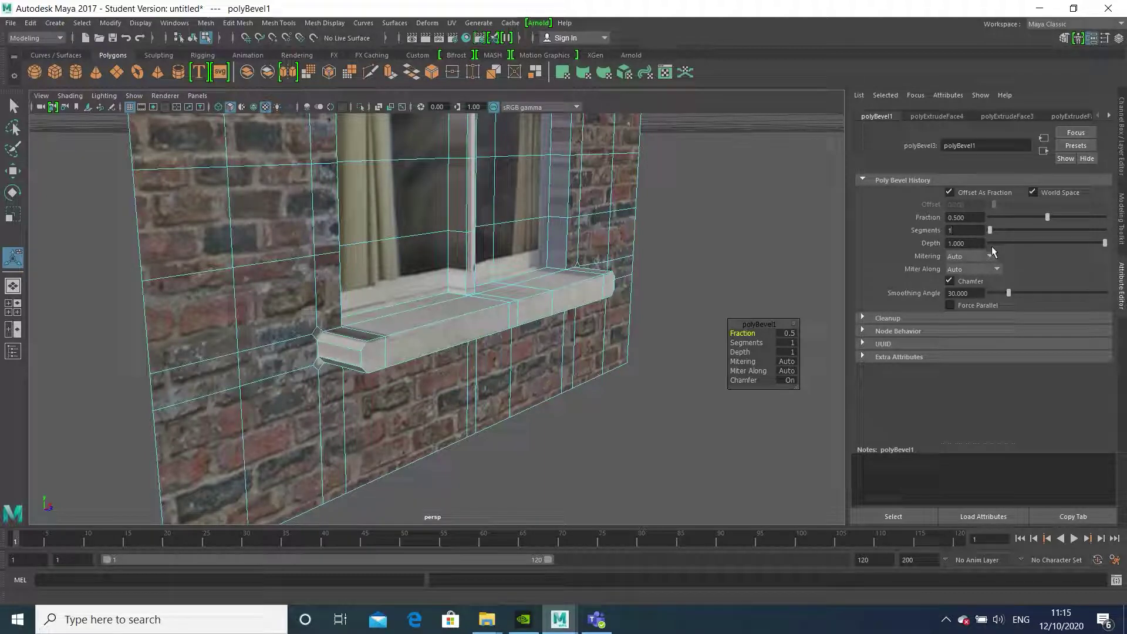
key("BackSpace")
type("2")
key("Return")
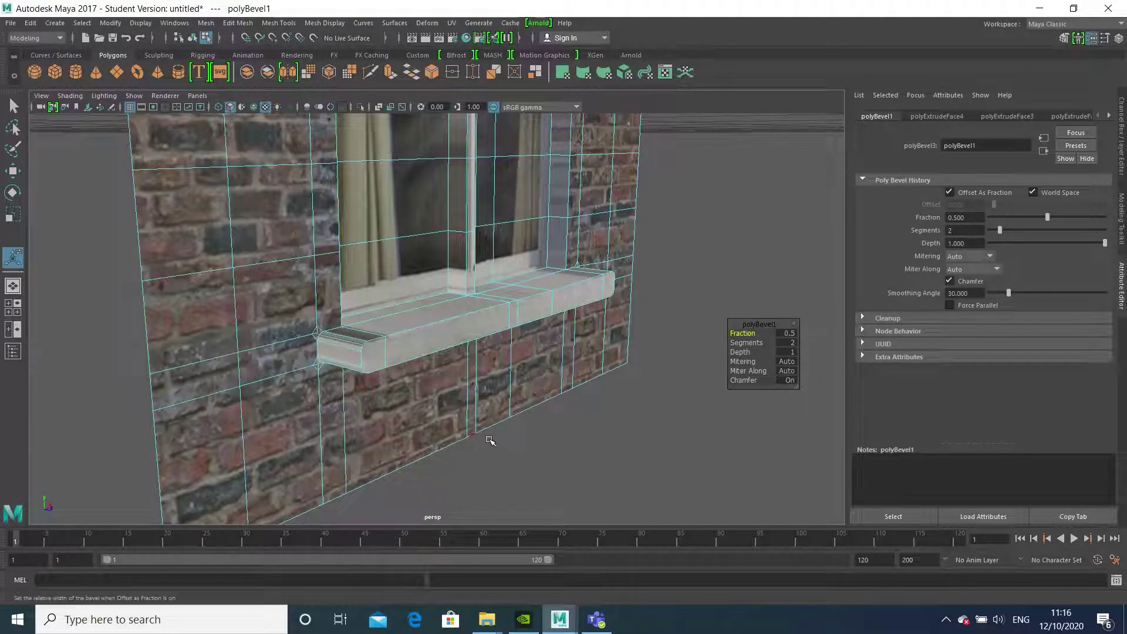
left_click_drag(490, 440, 329, 448, "alt")
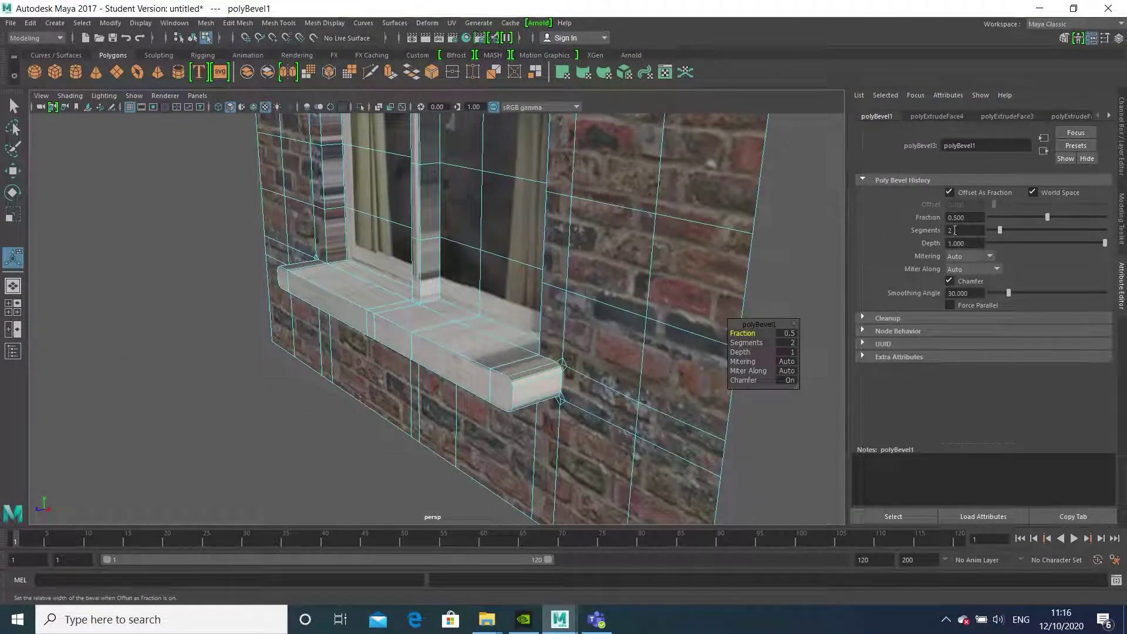
Step: Select the front edges along both sides of the raised vertical and horizontal window bars, checking the selection in wireframe
left_click_drag(360, 445, 424, 401, "alt")
middle_click_drag(424, 252, 440, 387, "alt")
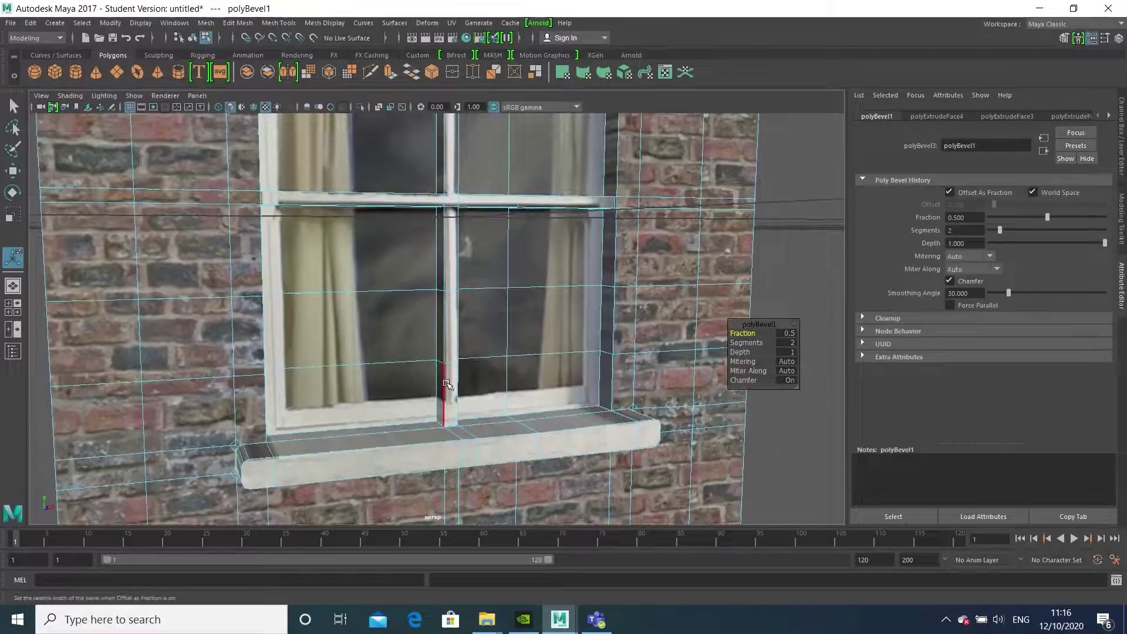
left_click(443, 379)
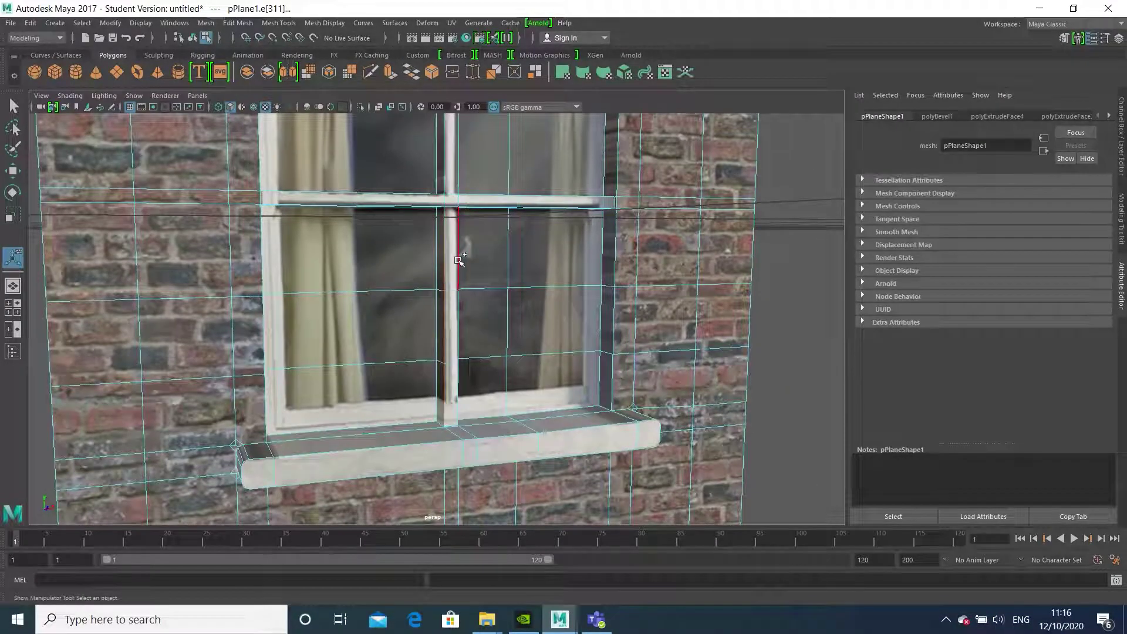
left_click(459, 387, "shift")
left_click_drag(459, 387, 461, 374, "alt")
middle_click_drag(411, 264, 435, 385, "alt")
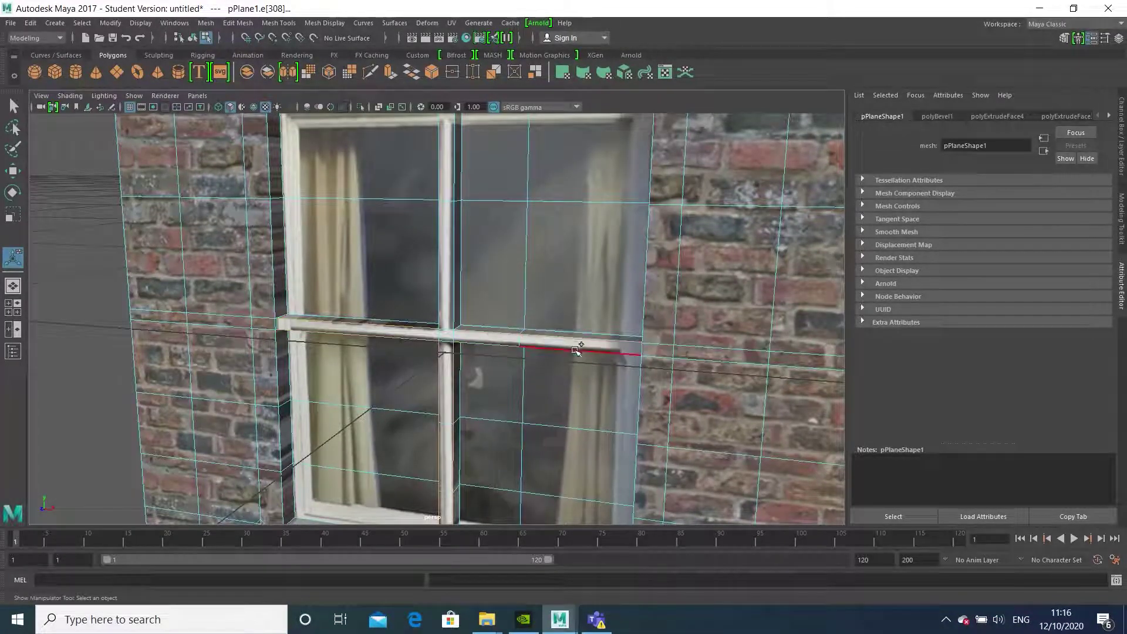
left_click(457, 185, "shift")
middle_click_drag(460, 191, 450, 118, "alt")
left_click(449, 117, "shift")
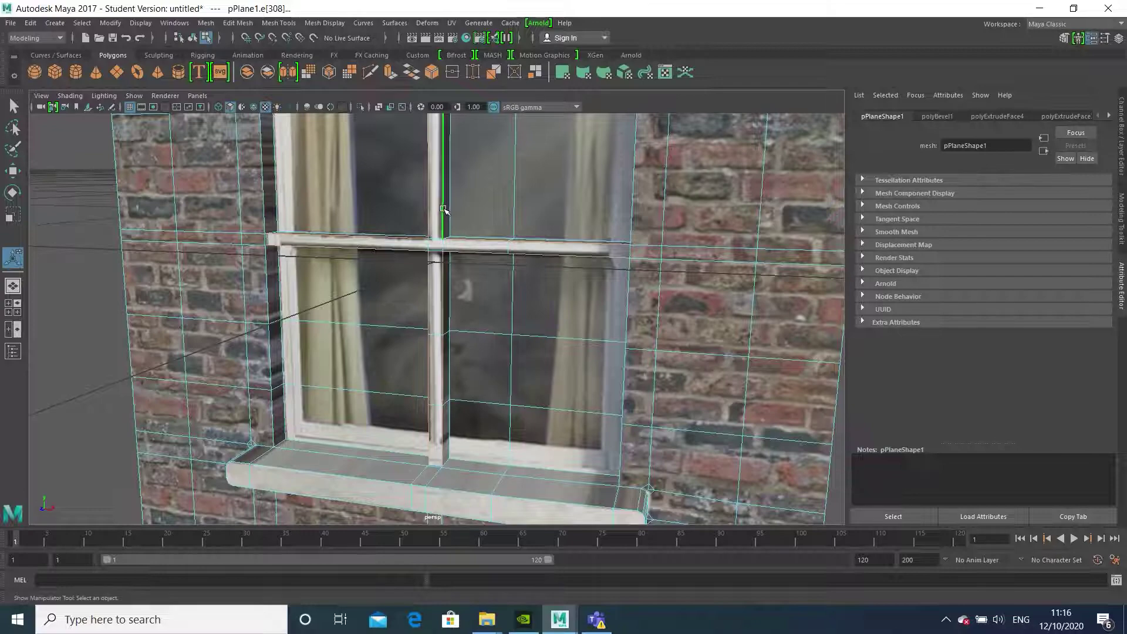
key("4")
scroll(479, 247, "down", 6)
left_click_drag(476, 251, 478, 329, "alt")
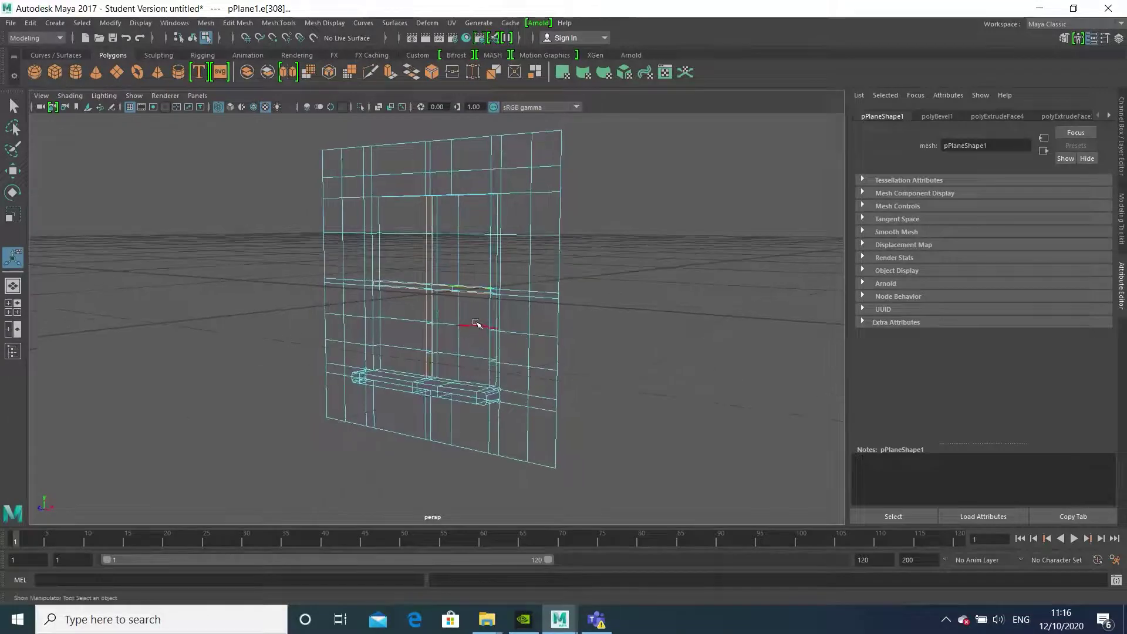
key("6")
left_click_drag(418, 309, 433, 327, "alt")
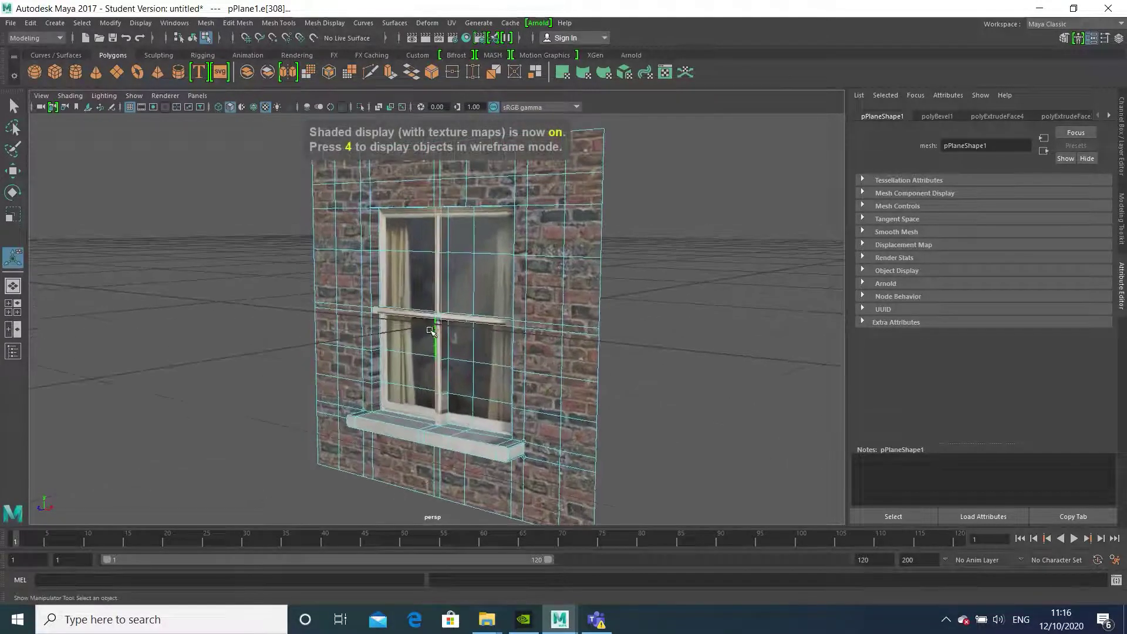
Step: Bevel the selected window bar edges with 2 segments and a fraction of 1
left_click(237, 23)
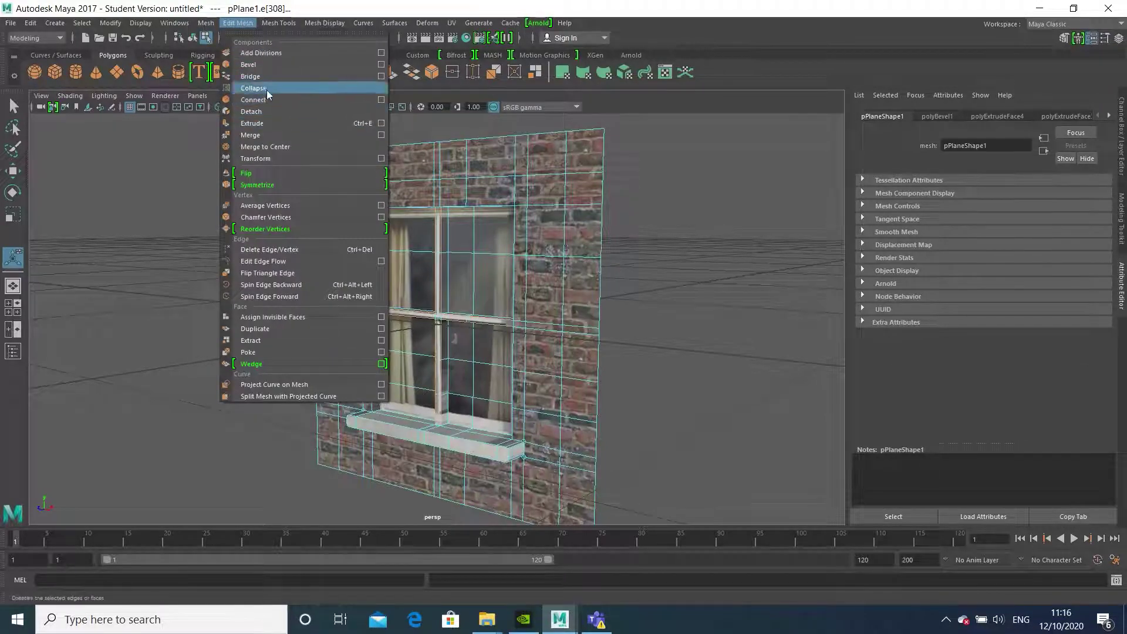
left_click(266, 66)
scroll(440, 374, "up", 6)
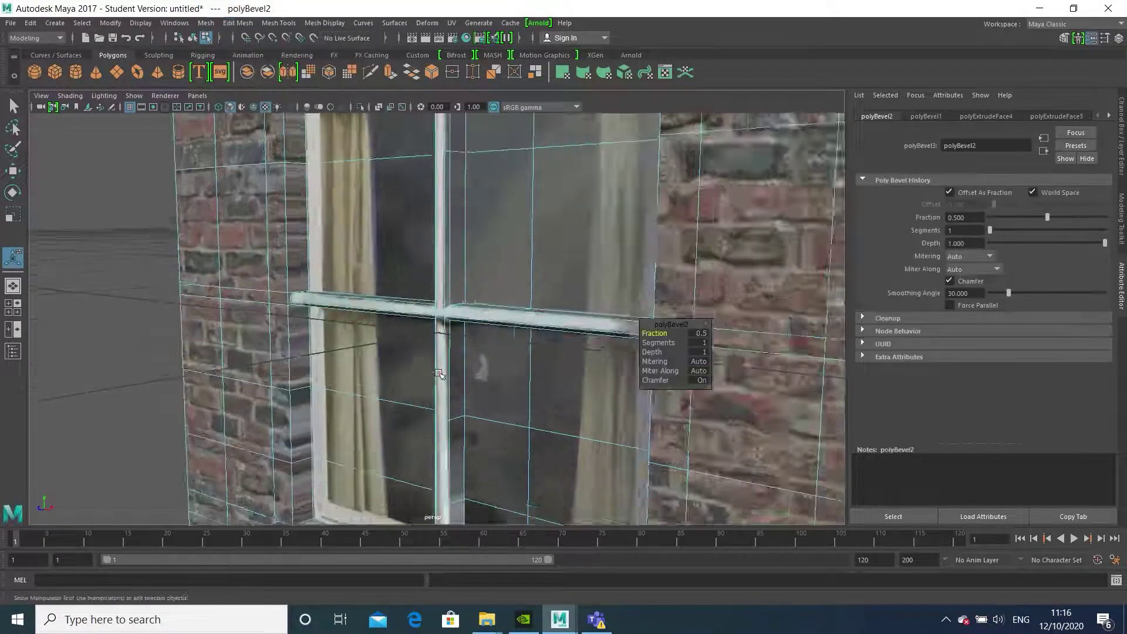
left_click_drag(440, 373, 540, 462, "alt")
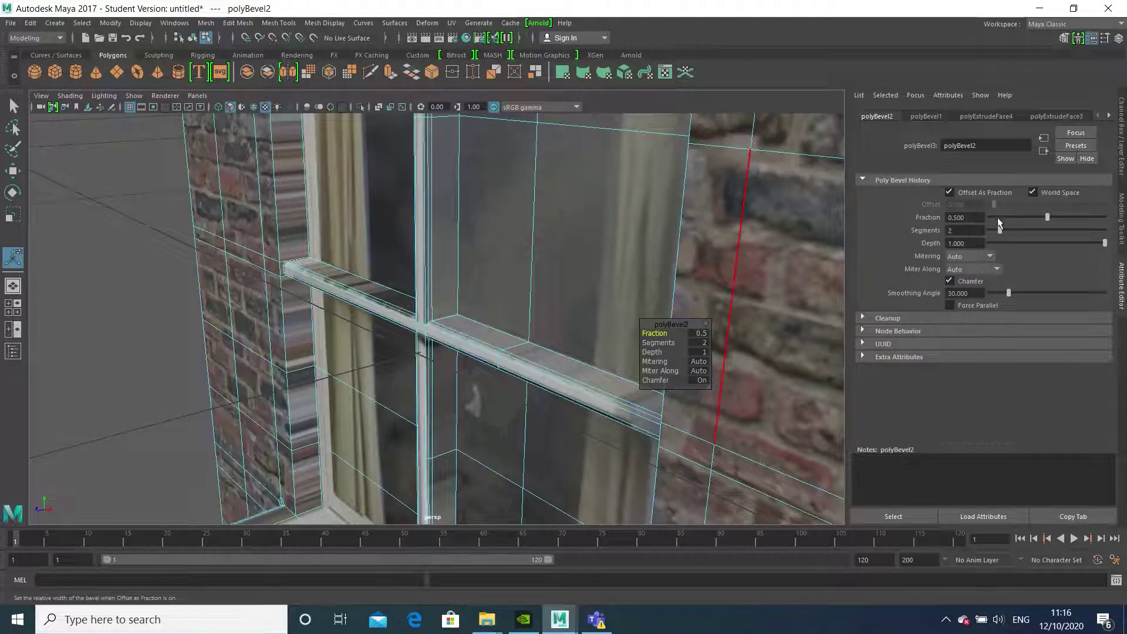
left_click_drag(1048, 217, 1107, 211)
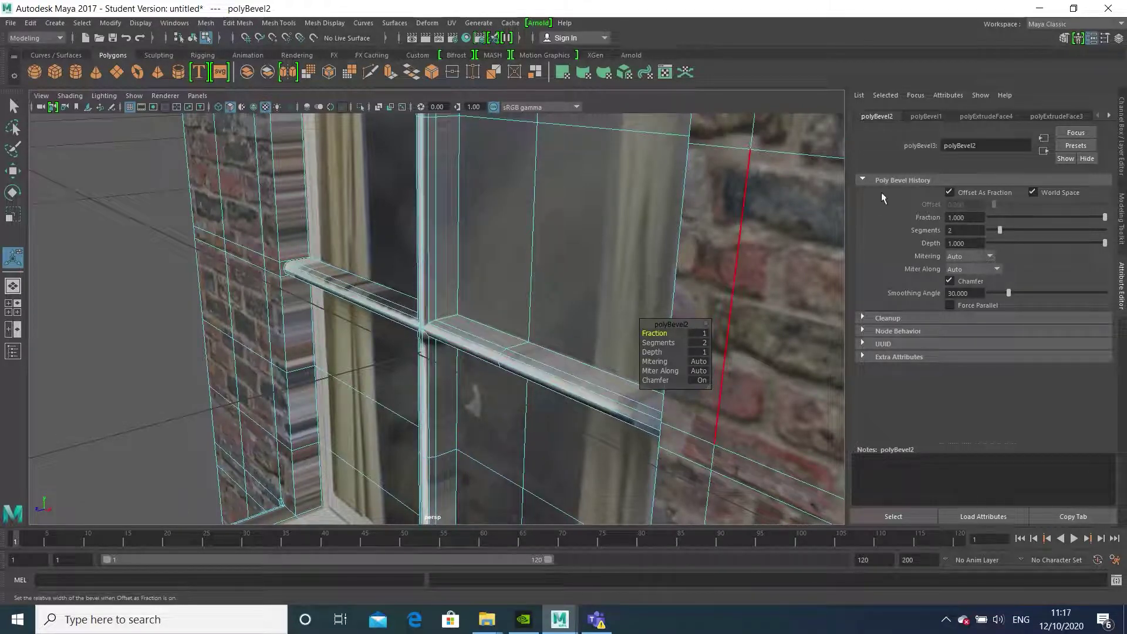
scroll(554, 284, "down", 3)
scroll(555, 285, "down", 5)
left_click_drag(554, 285, 449, 376, "alt")
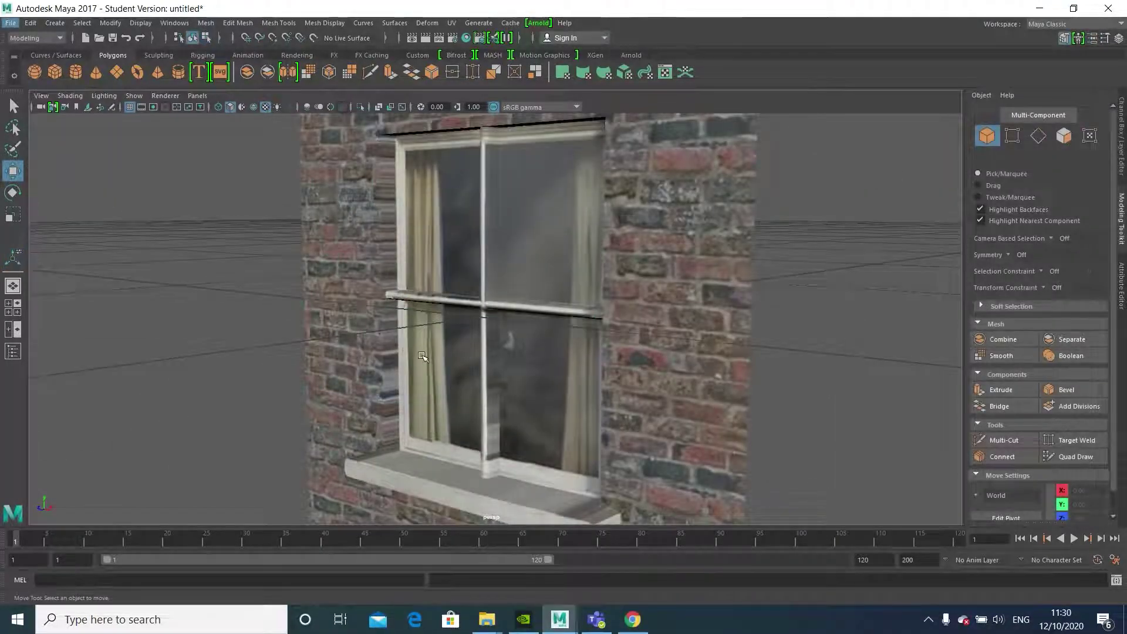
Step: Select the full loop of inner side faces around the window recess on the wall mesh
mouse_move(423, 356)
left_mouse_down("alt")
mouse_move(404, 349)
mouse_move(442, 364)
left_mouse_up("alt")
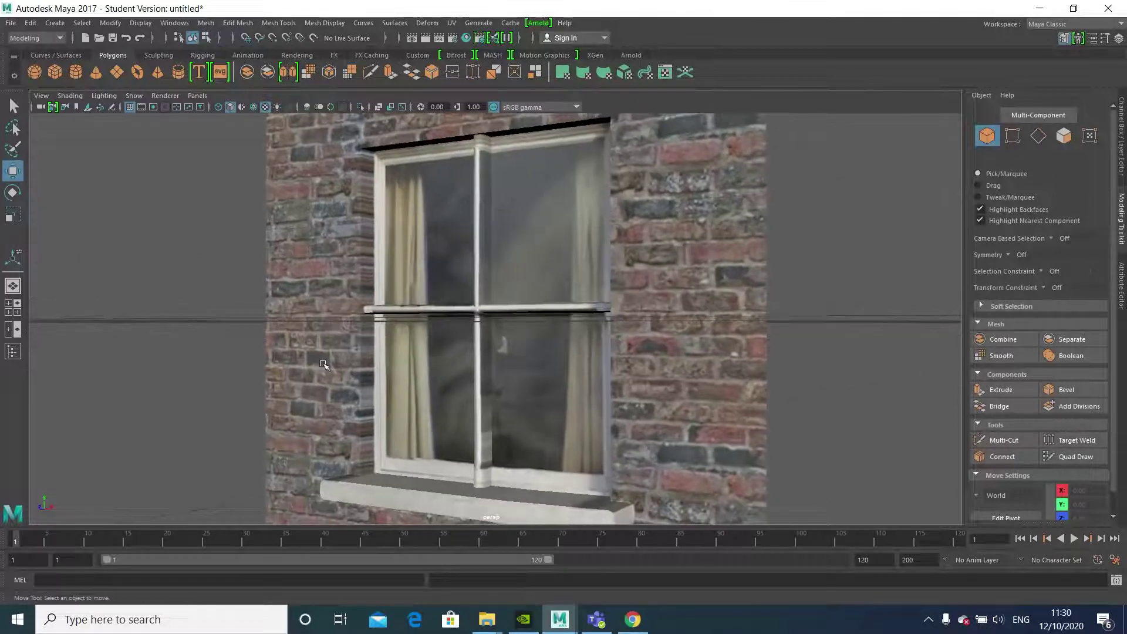
left_click(334, 377)
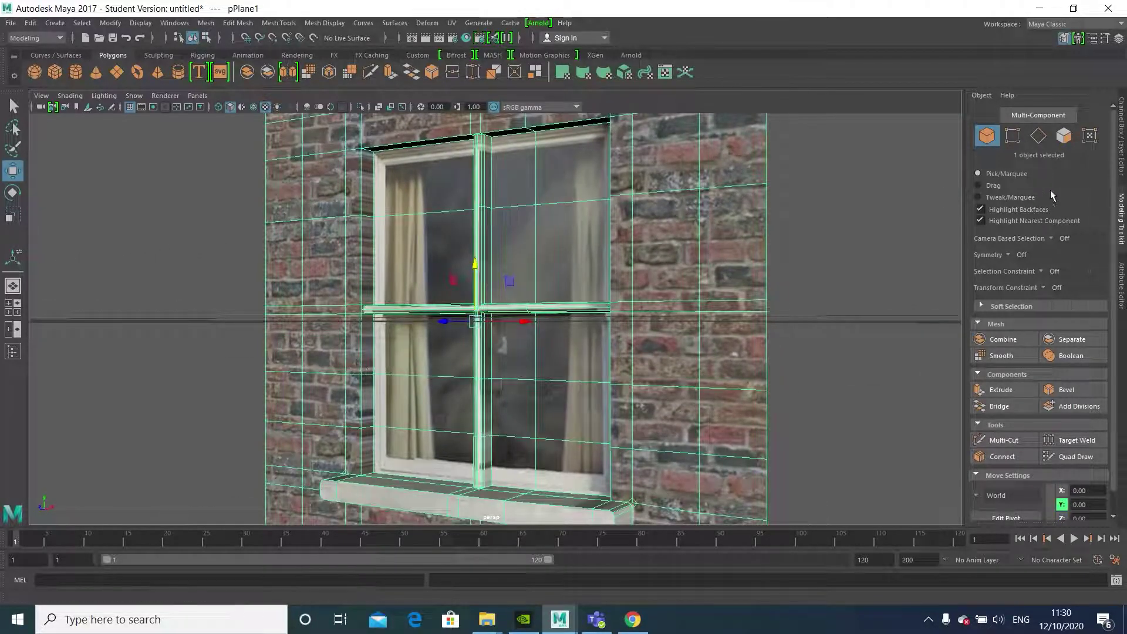
left_click(1064, 141)
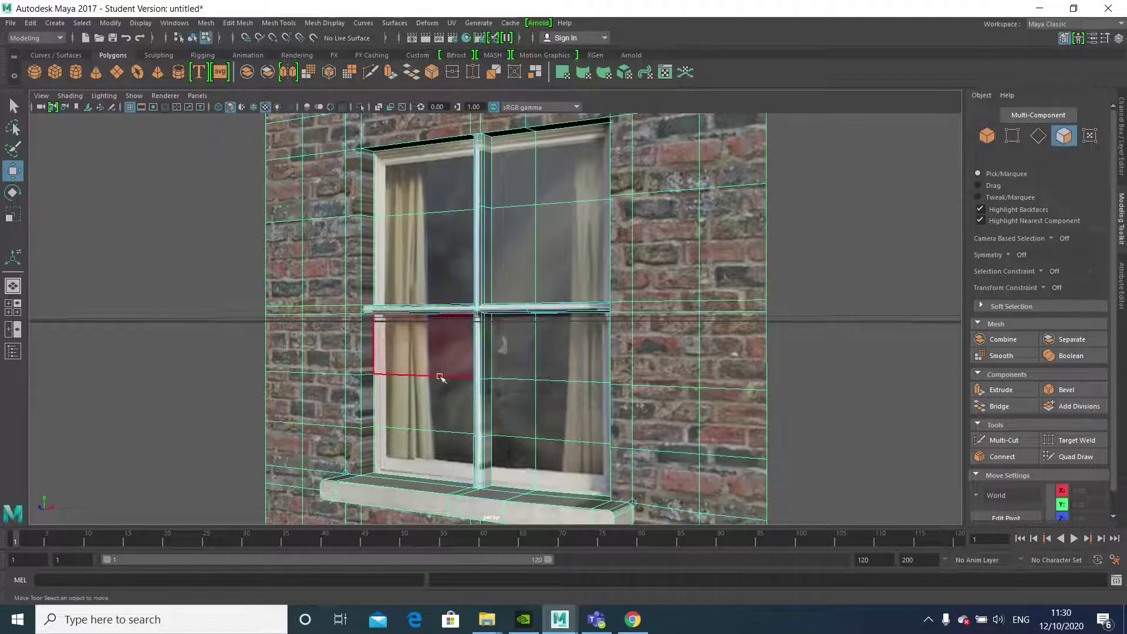
left_click_drag(281, 391, 433, 352, "alt")
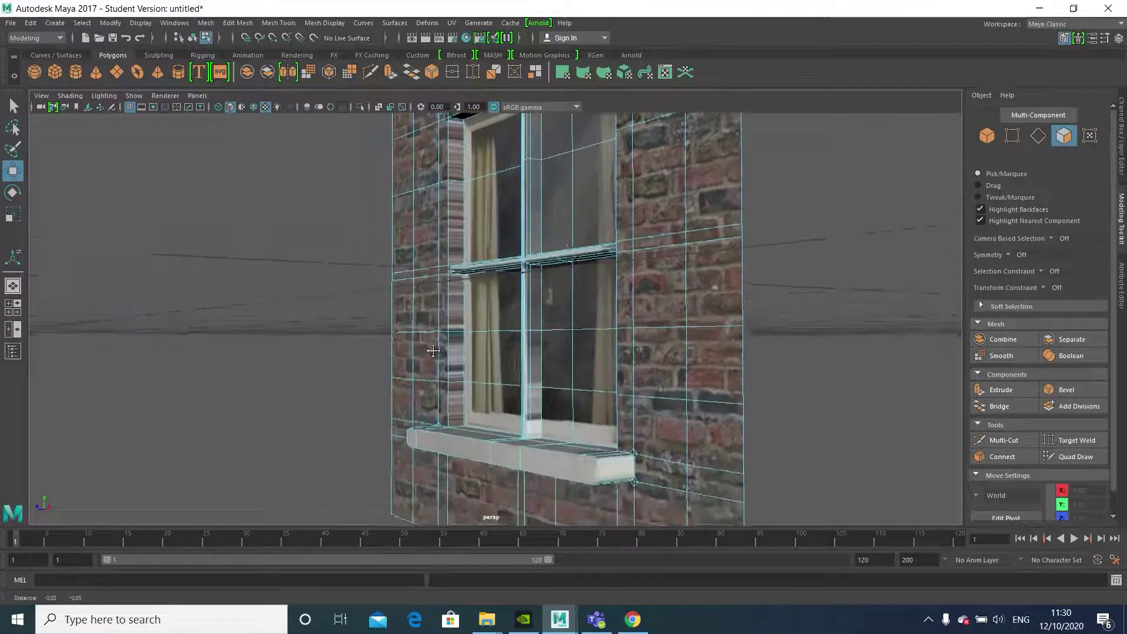
right_click_drag(434, 351, 436, 429, "alt")
left_click(441, 436)
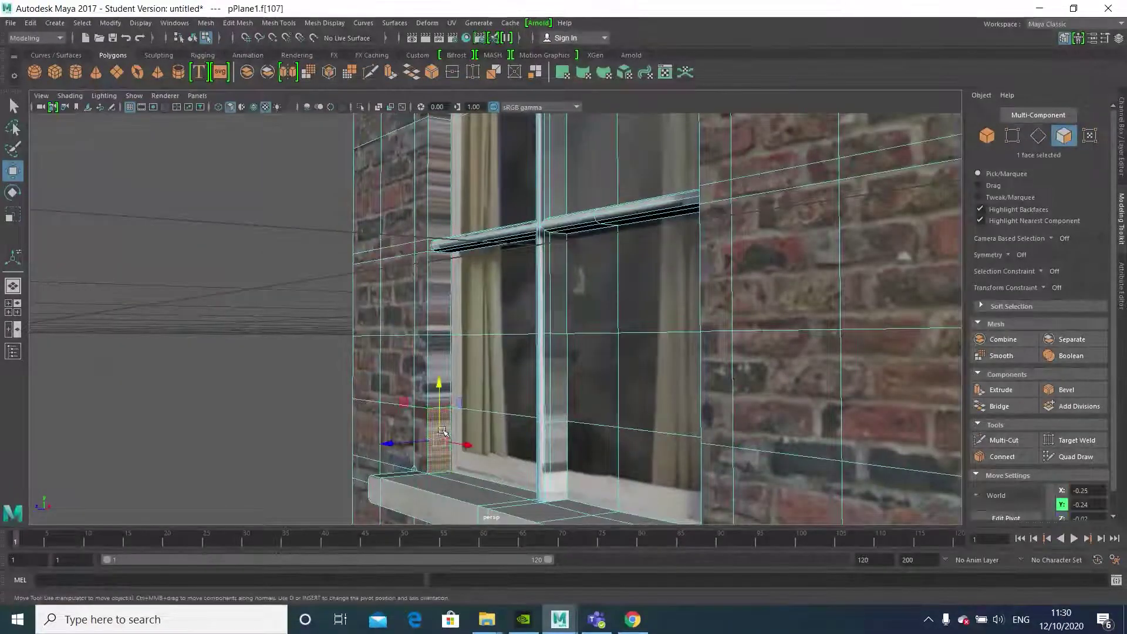
double_click(446, 349, "shift")
left_click_drag(446, 349, 552, 440, "alt")
left_click_drag(510, 390, 563, 394, "alt")
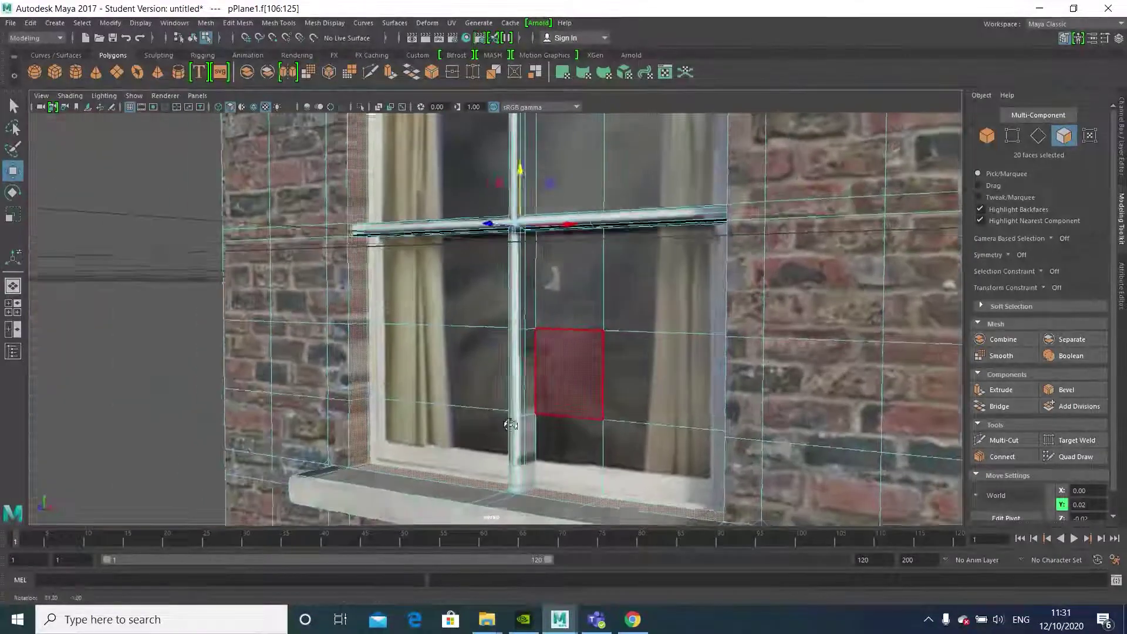
Step: Apply automatic UV mapping to the selected recess faces
right_click_drag(477, 340, 460, 434, "alt")
scroll(455, 355, "down", 4)
middle_click_drag(458, 360, 469, 308, "alt")
scroll(469, 309, "up", 1)
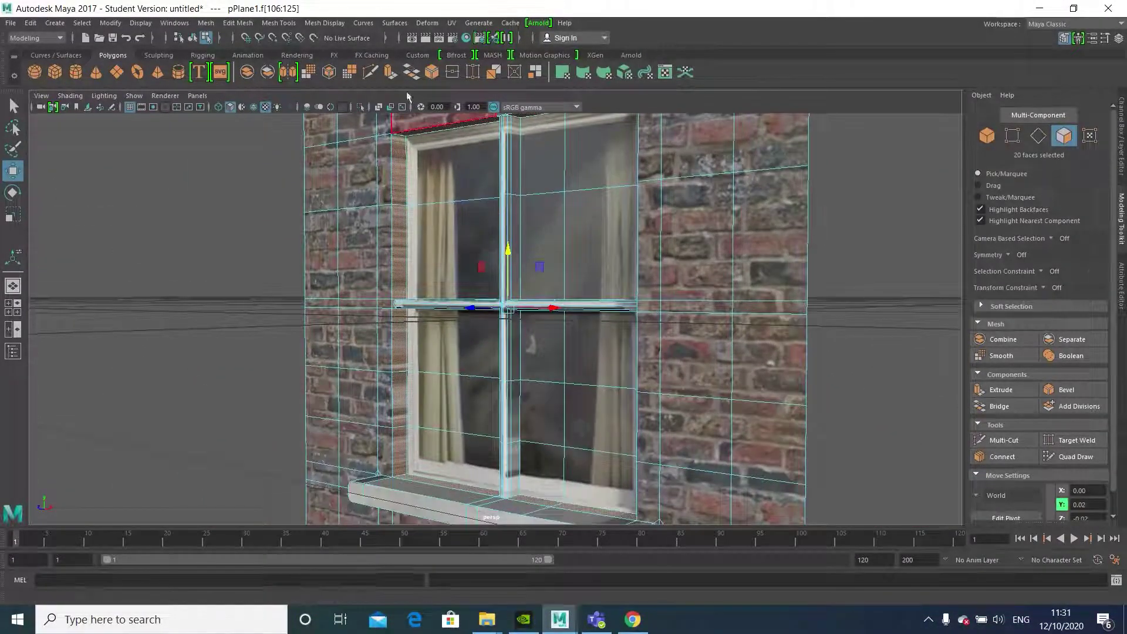
left_click(453, 23)
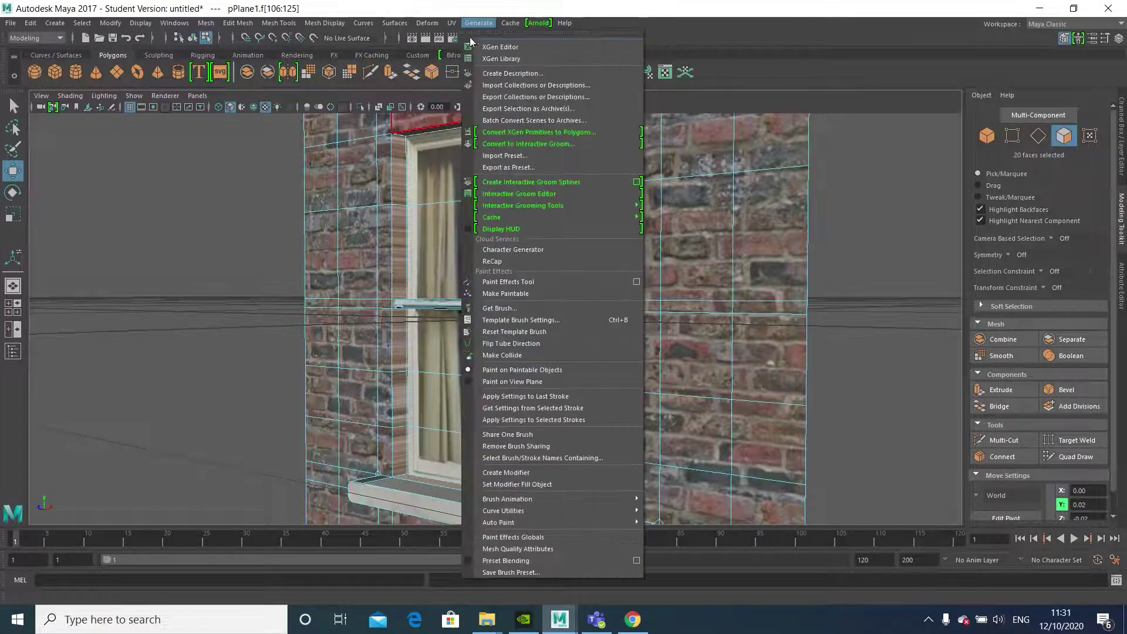
left_click(477, 23)
left_click(453, 23)
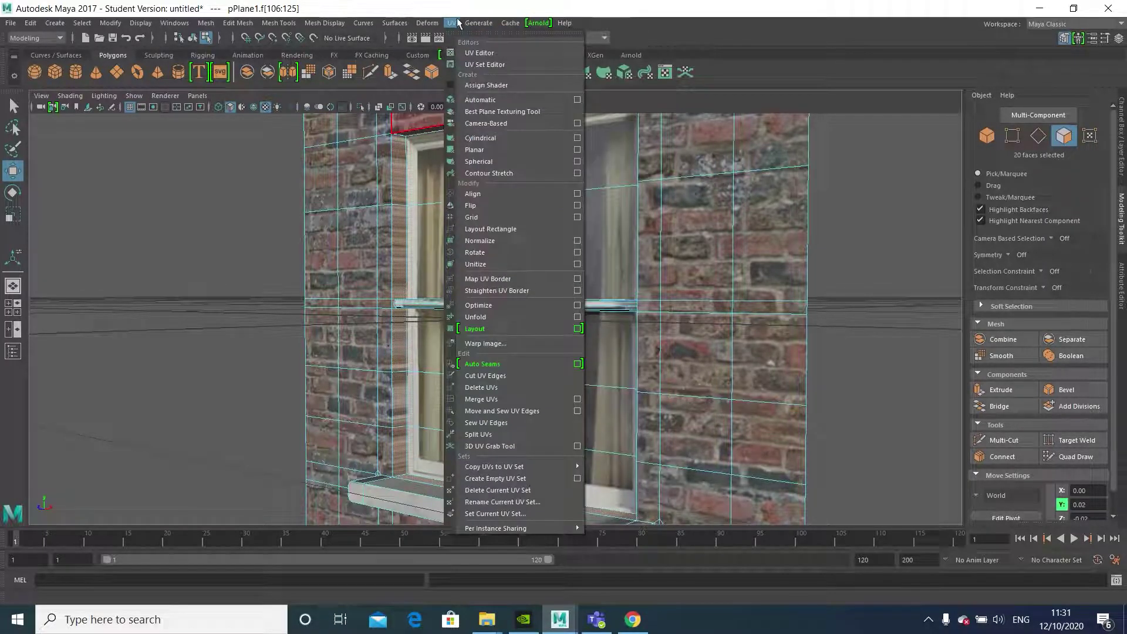
left_click(496, 100)
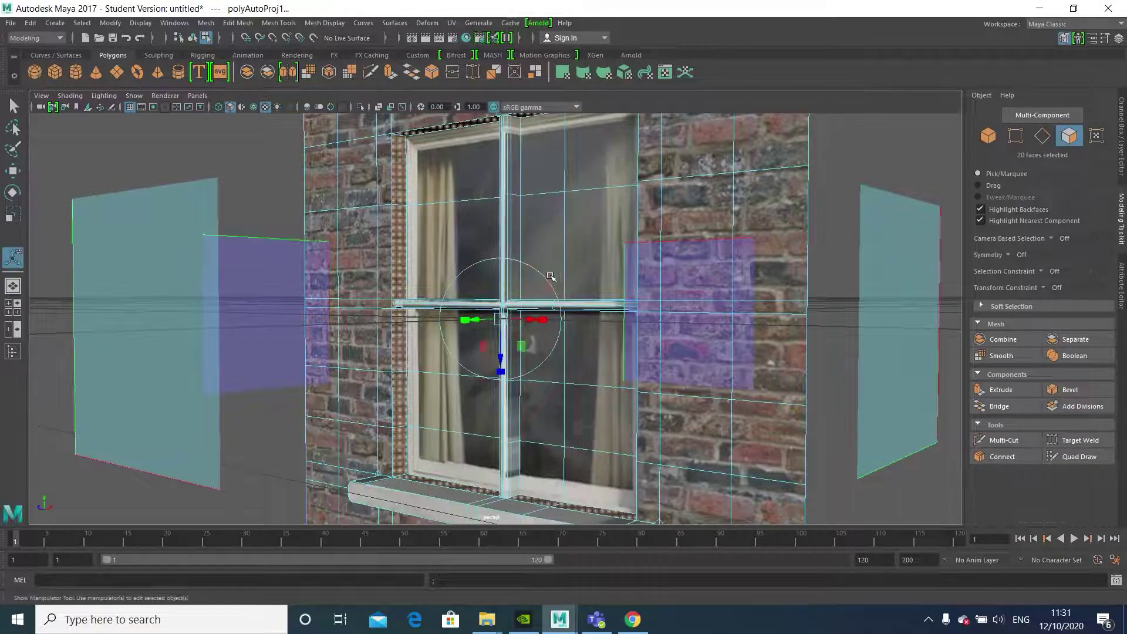
Step: Open the UV Editor and frame the whole brick wall texture with the projected UV shells of the recess
scroll(526, 274, "up", 2)
left_click_drag(526, 273, 510, 244, "alt")
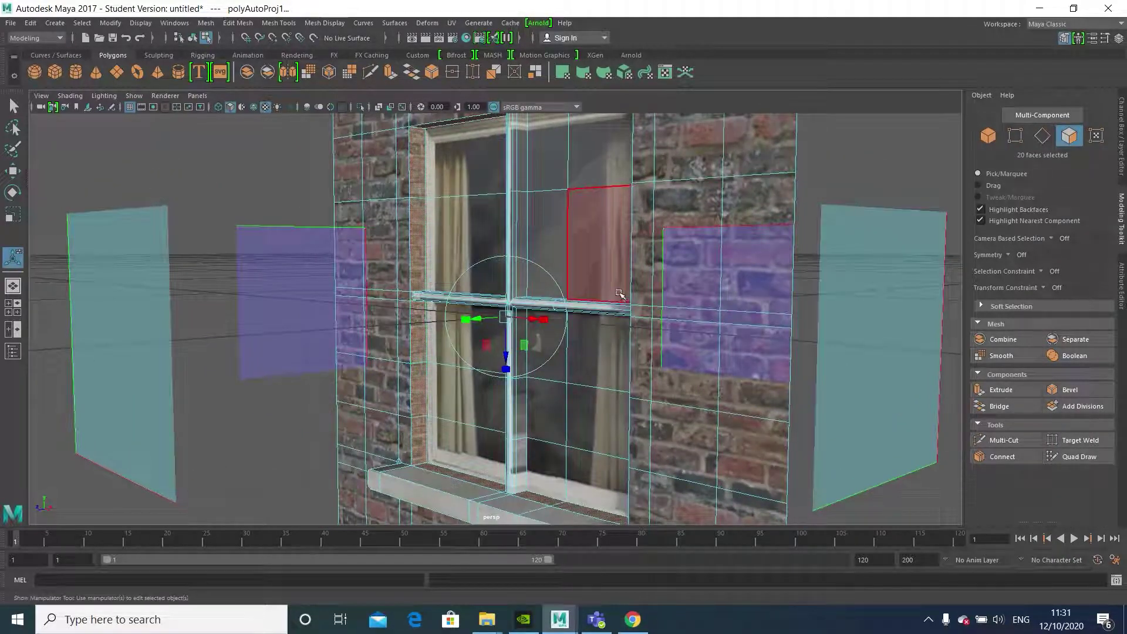
left_click(451, 22)
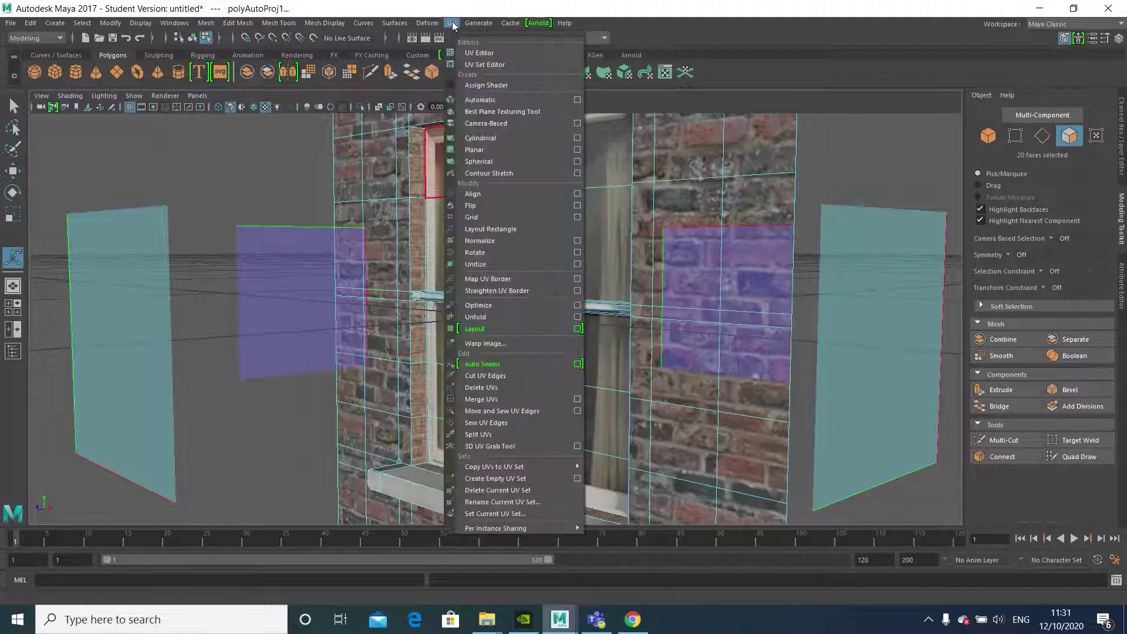
left_click(496, 57)
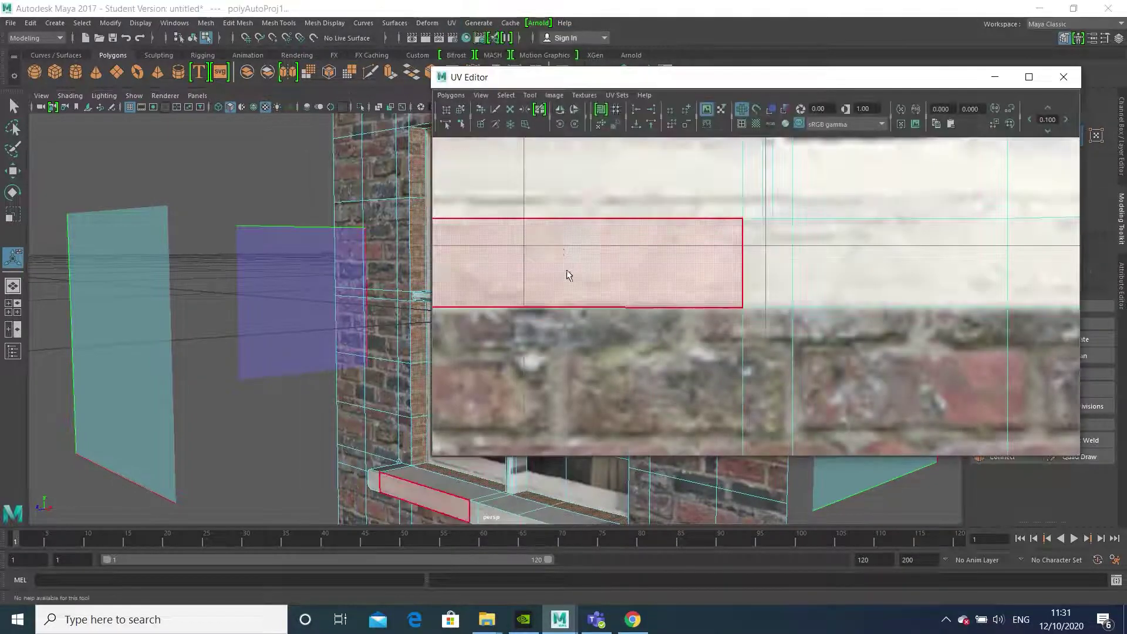
scroll(720, 312, "down", 13)
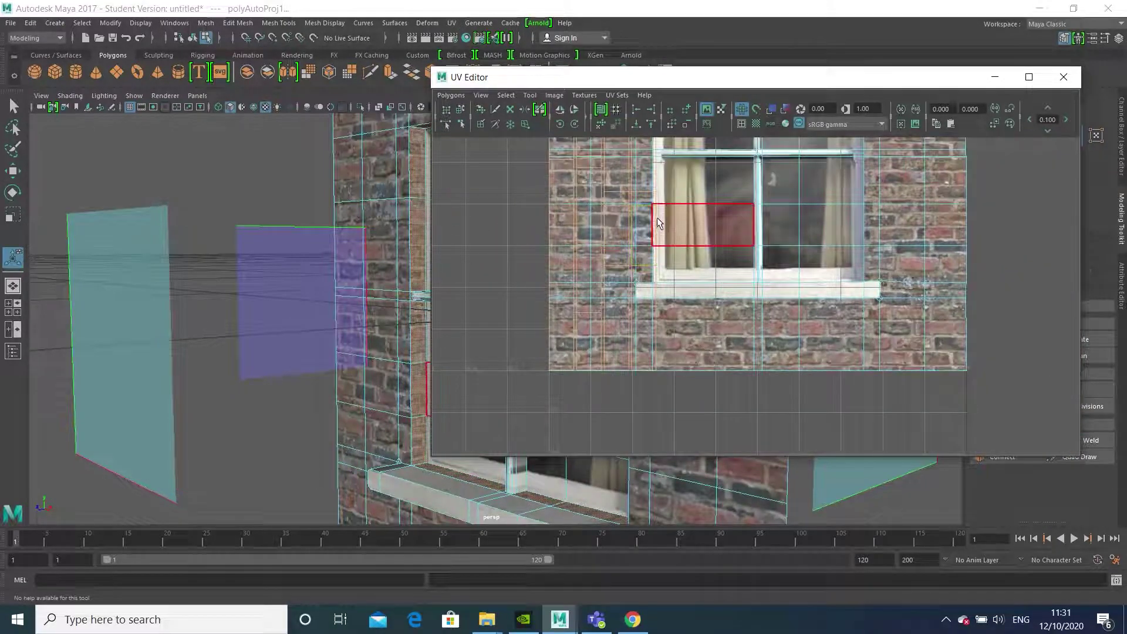
middle_click_drag(658, 215, 634, 378, "alt")
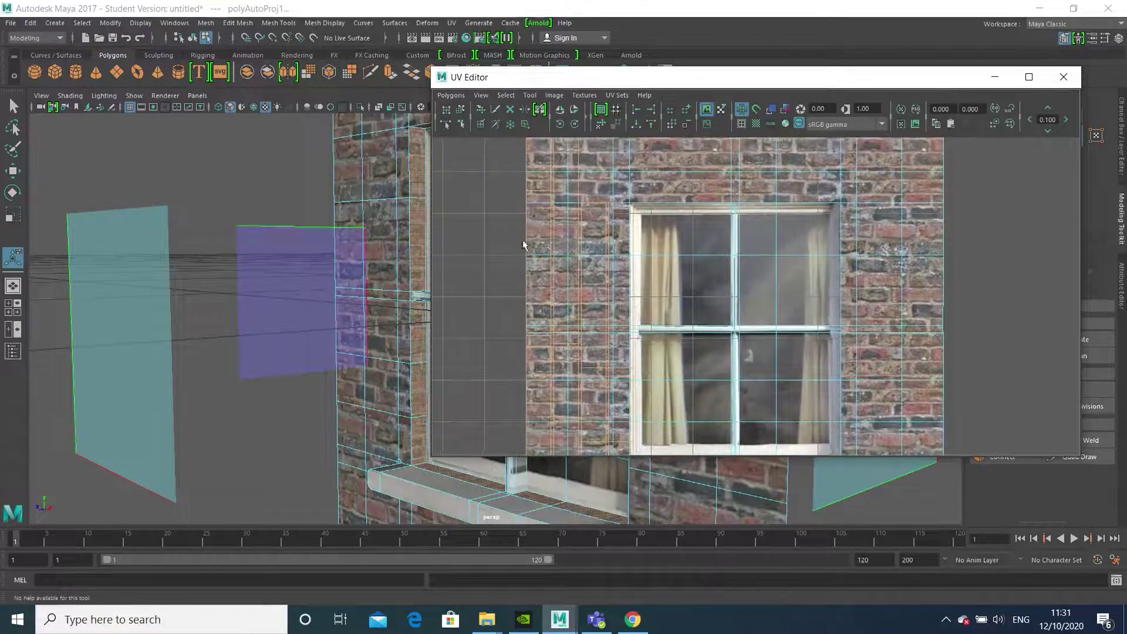
middle_click_drag(587, 328, 616, 294, "alt")
scroll(584, 246, "down", 4)
scroll(592, 244, "up", 2)
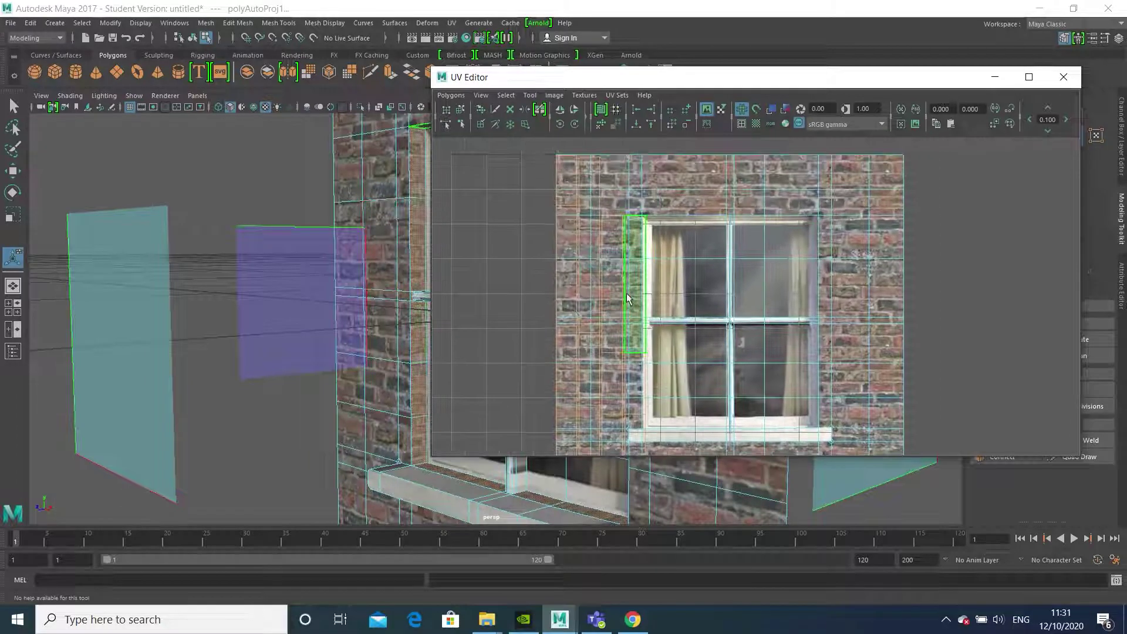
Step: Slide the recess UV shells horizontally across the texture, placing them on the brickwork left of the window
left_click(13, 171)
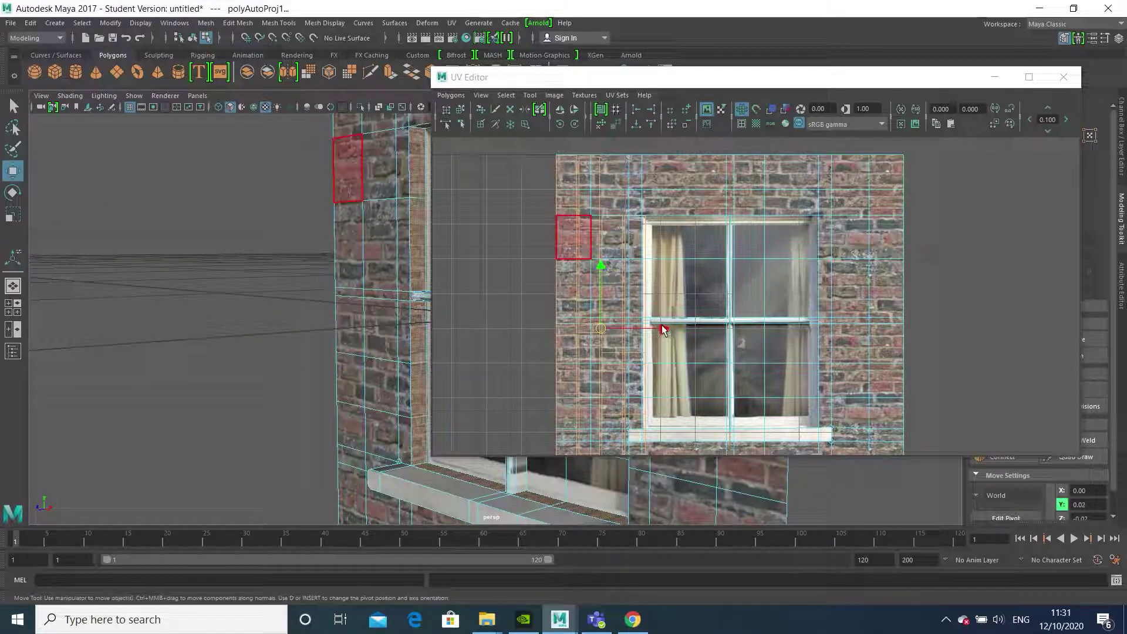
left_click_drag(663, 328, 676, 326)
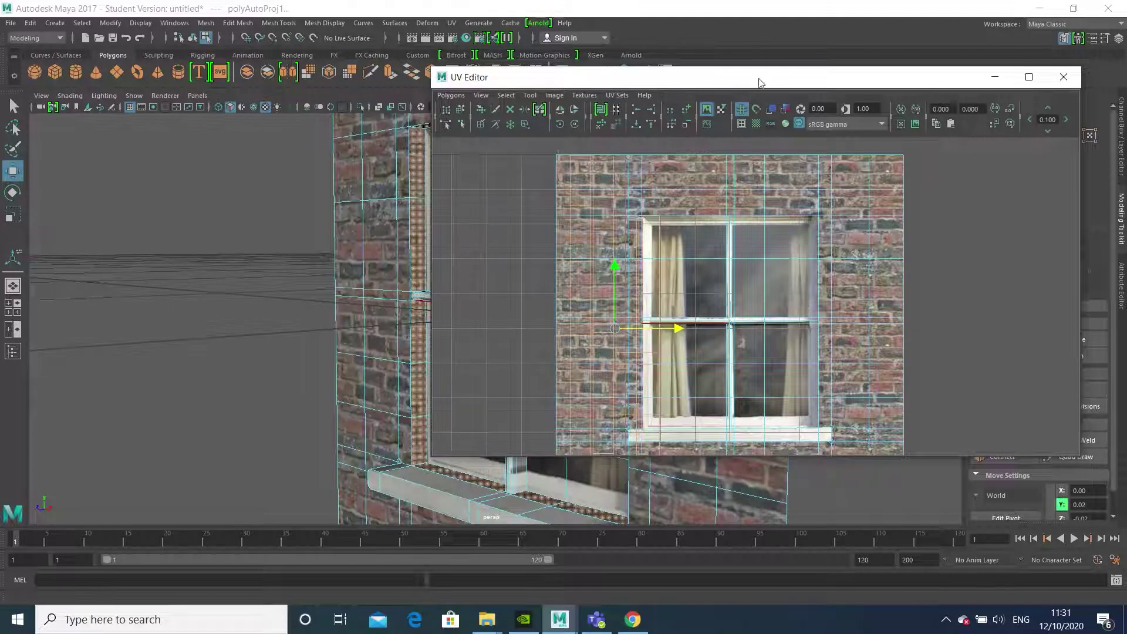
left_click_drag(759, 82, 864, 74)
left_click_drag(364, 282, 317, 267, "alt")
left_click(819, 318)
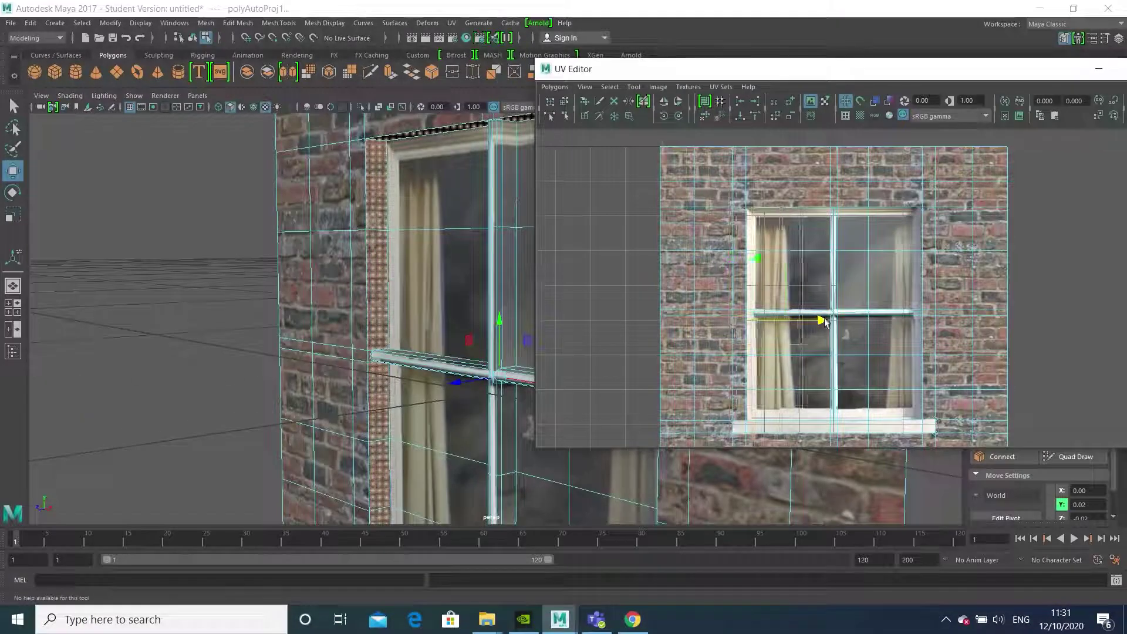
left_click_drag(879, 315, 772, 313)
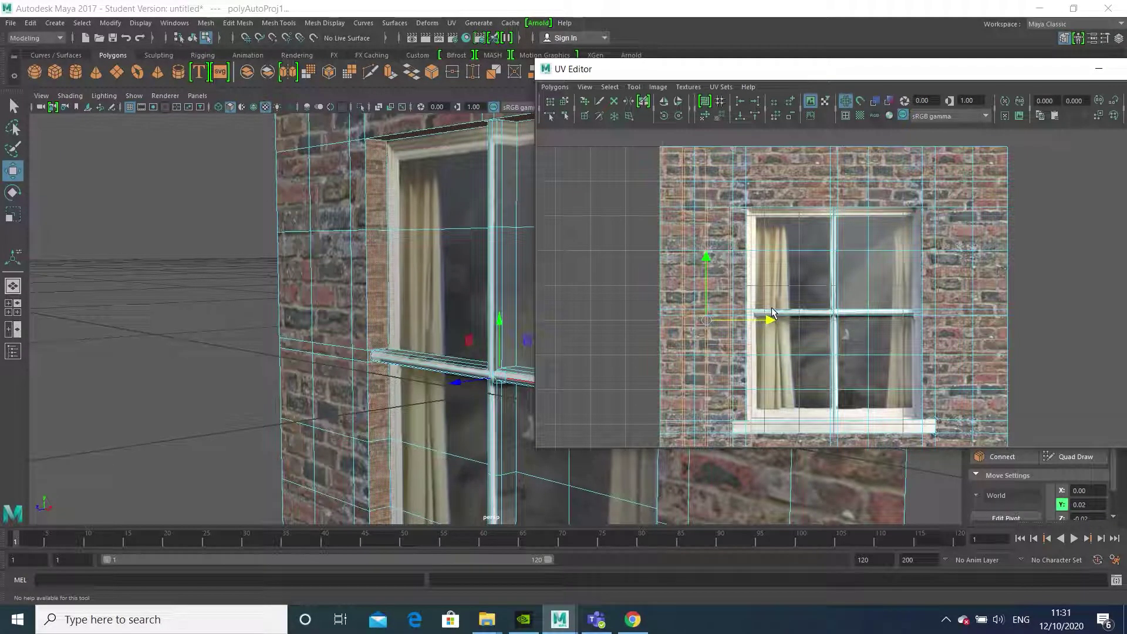
Step: Check the brick size on the recess side, and scale the recess UV shells down slightly in proportion
left_click(377, 276)
scroll(382, 247, "up", 2)
left_click(391, 228)
scroll(390, 229, "up", 3)
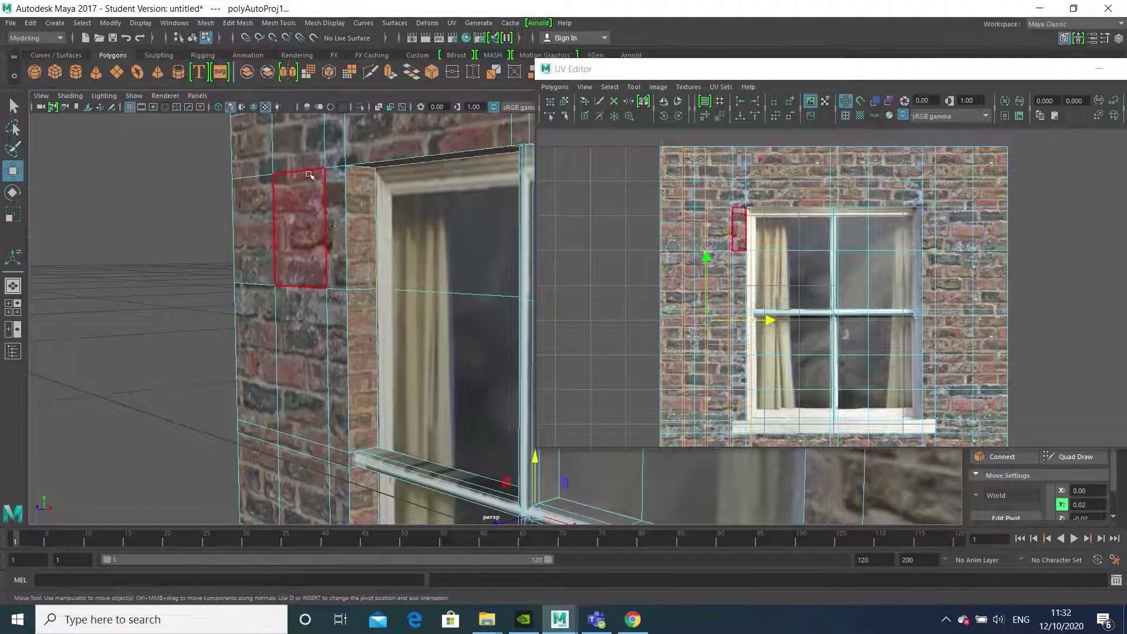
scroll(415, 273, "up", 2)
left_click_drag(415, 273, 557, 256, "alt")
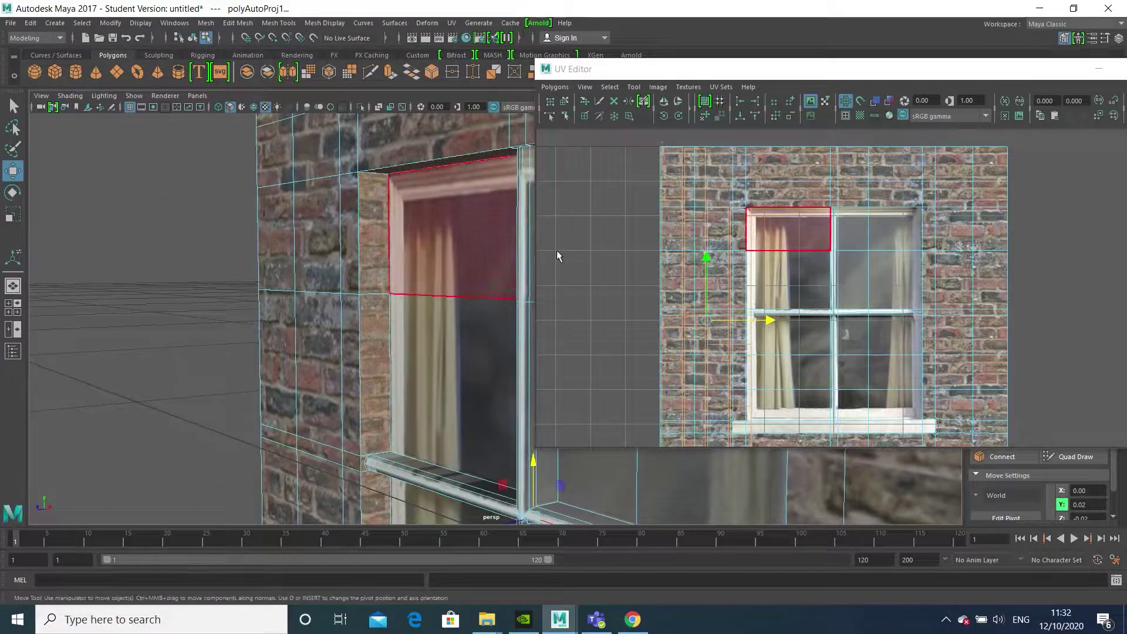
left_click(16, 218)
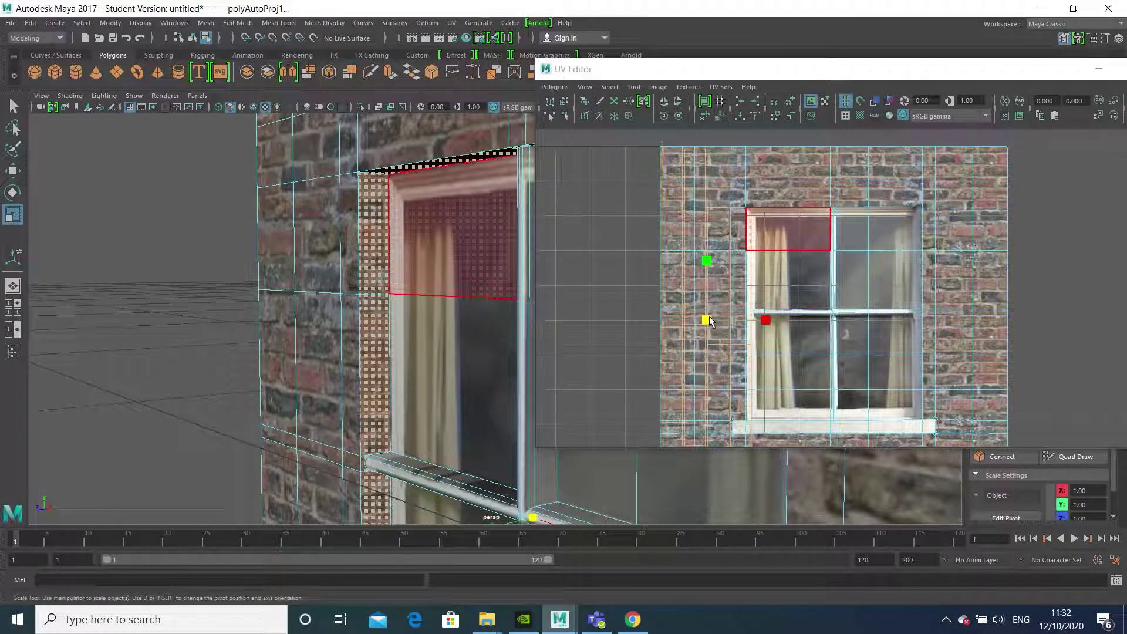
left_click_drag(709, 320, 704, 318)
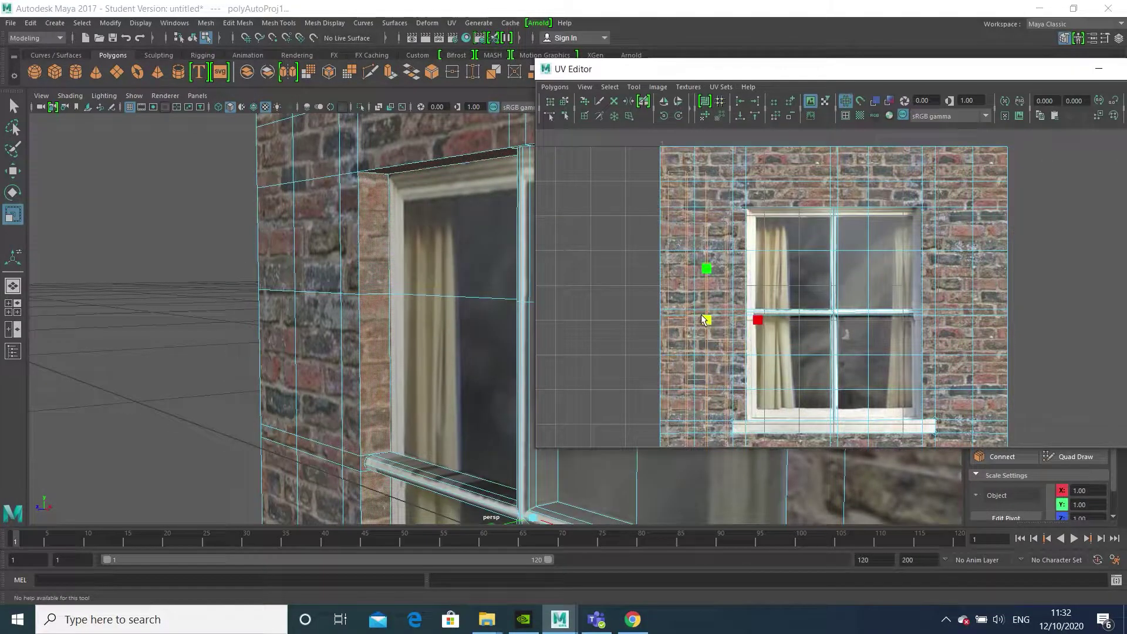
Step: Move the recess UV shells slightly upward to line up the brick courses with the wall front
scroll(398, 249, "up", 5)
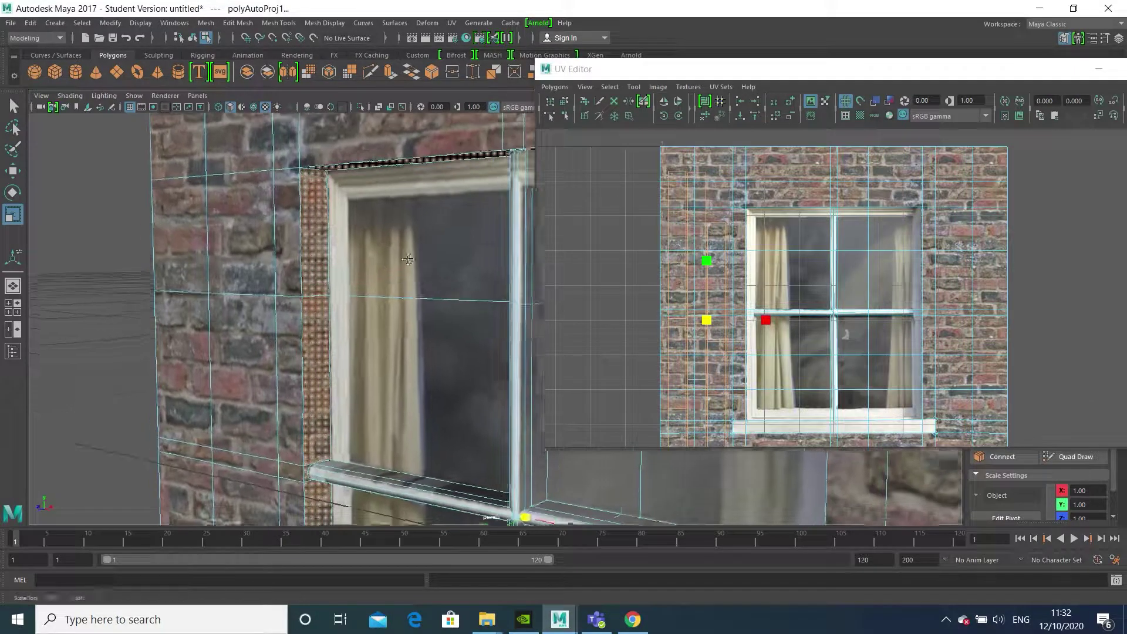
left_click(14, 172)
left_click_drag(706, 261, 700, 252)
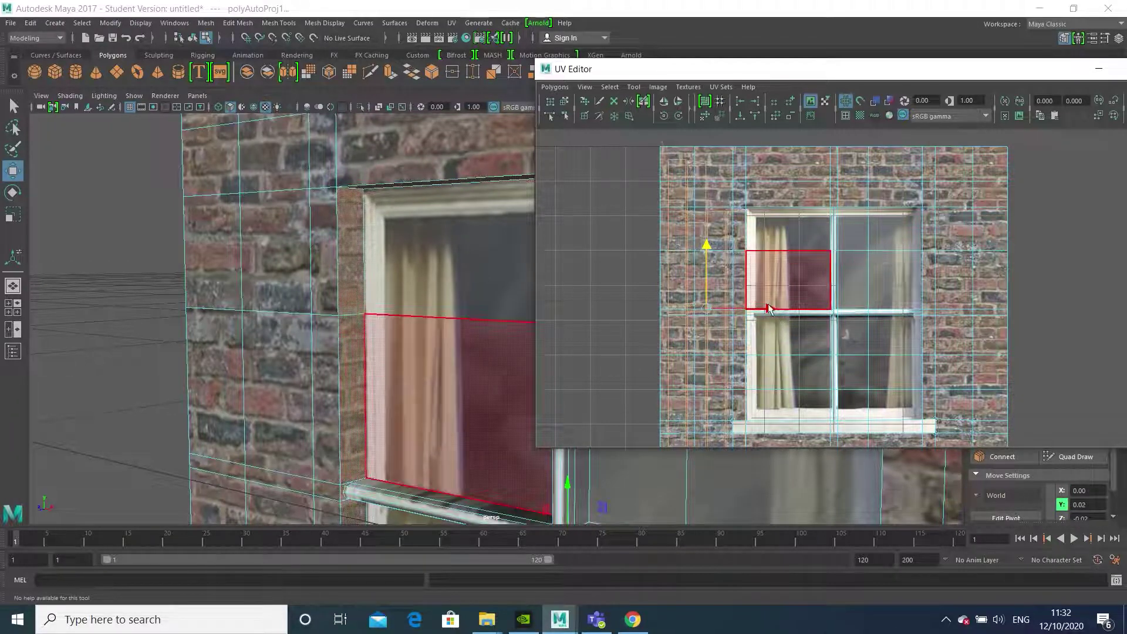
left_click_drag(435, 289, 410, 287, "alt")
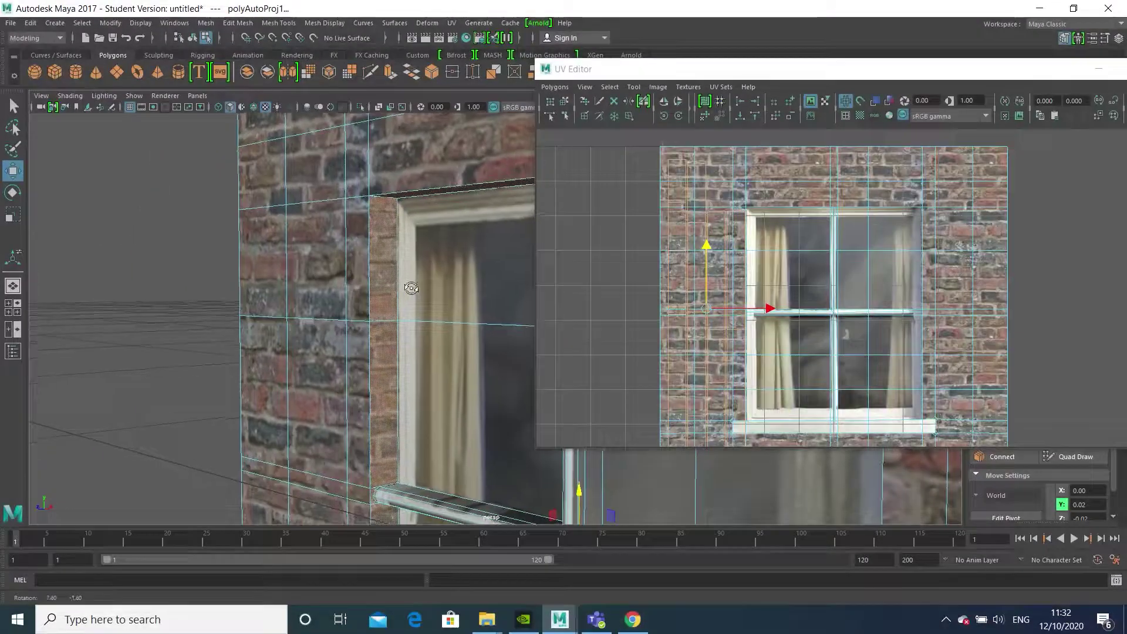
Step: Nudge the recess UV shells slightly to the left on the brick texture
key("r")
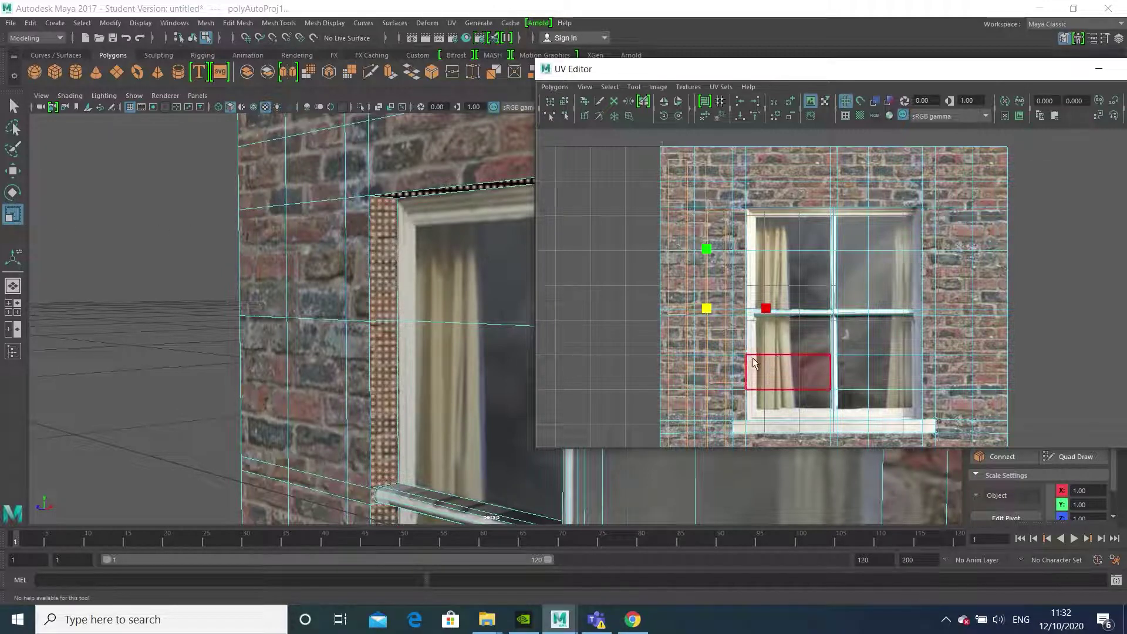
left_click(711, 252)
key("w")
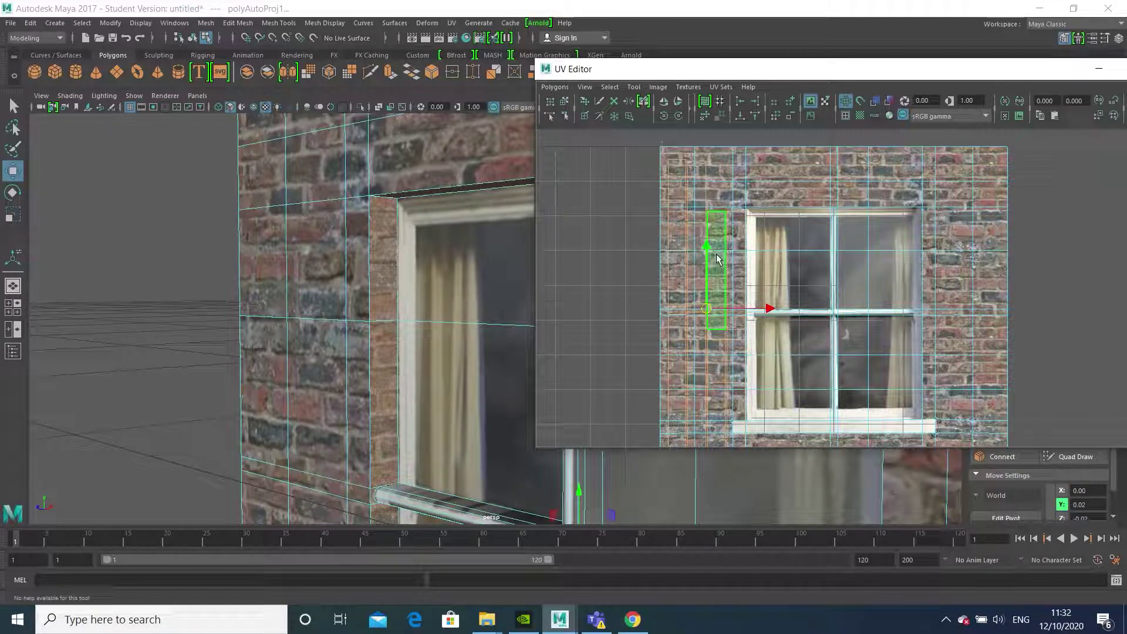
key("e")
left_click(732, 264)
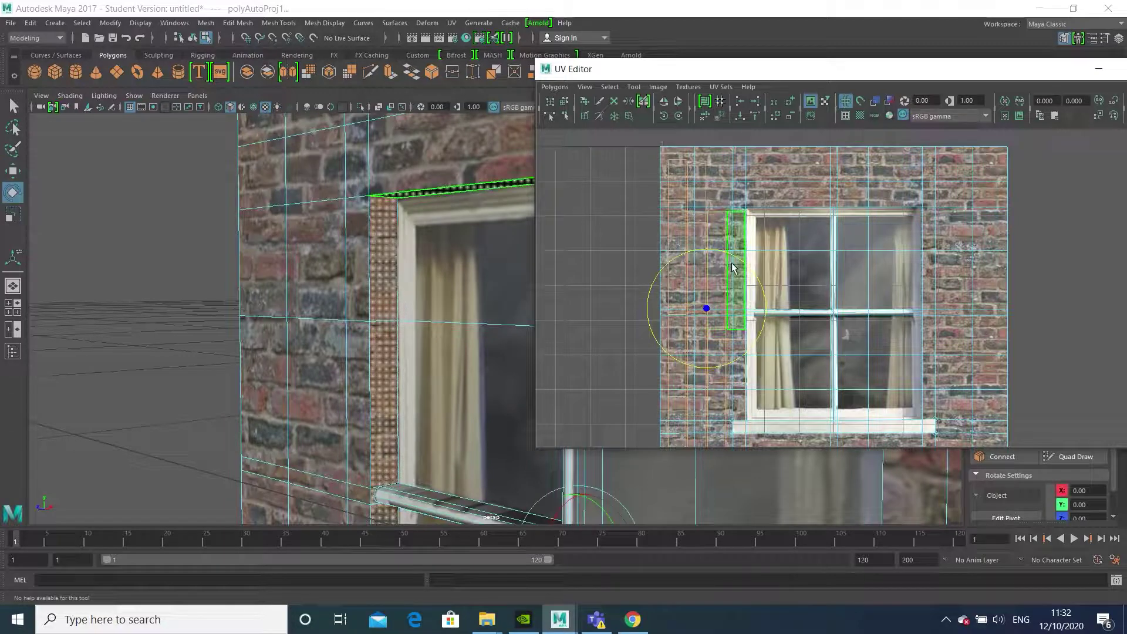
key("r")
key("w")
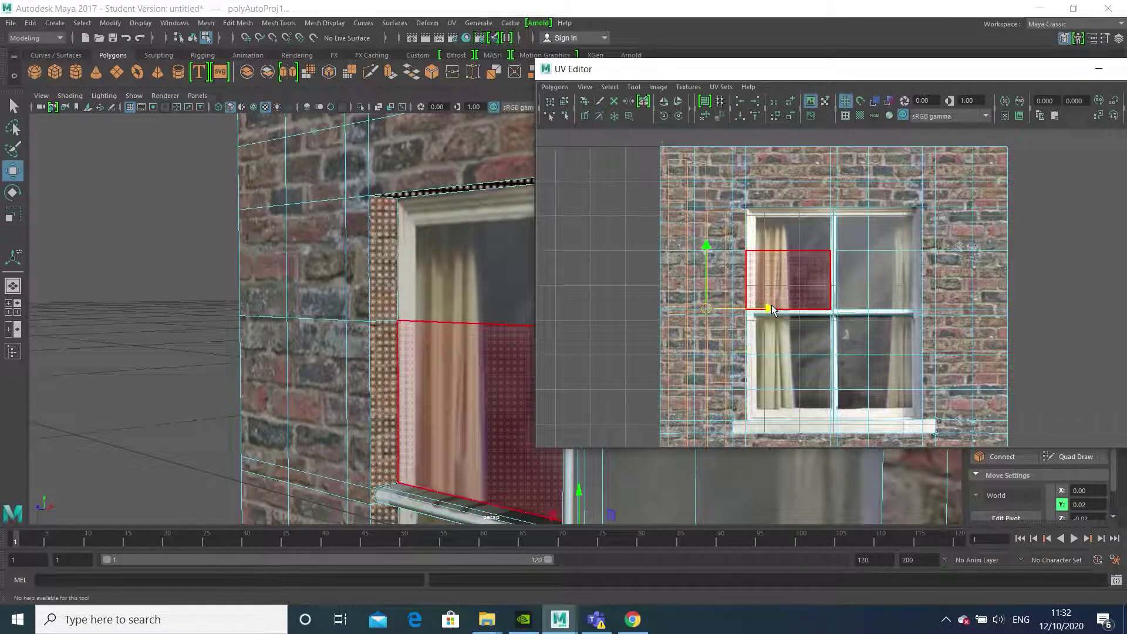
left_click_drag(771, 305, 766, 301)
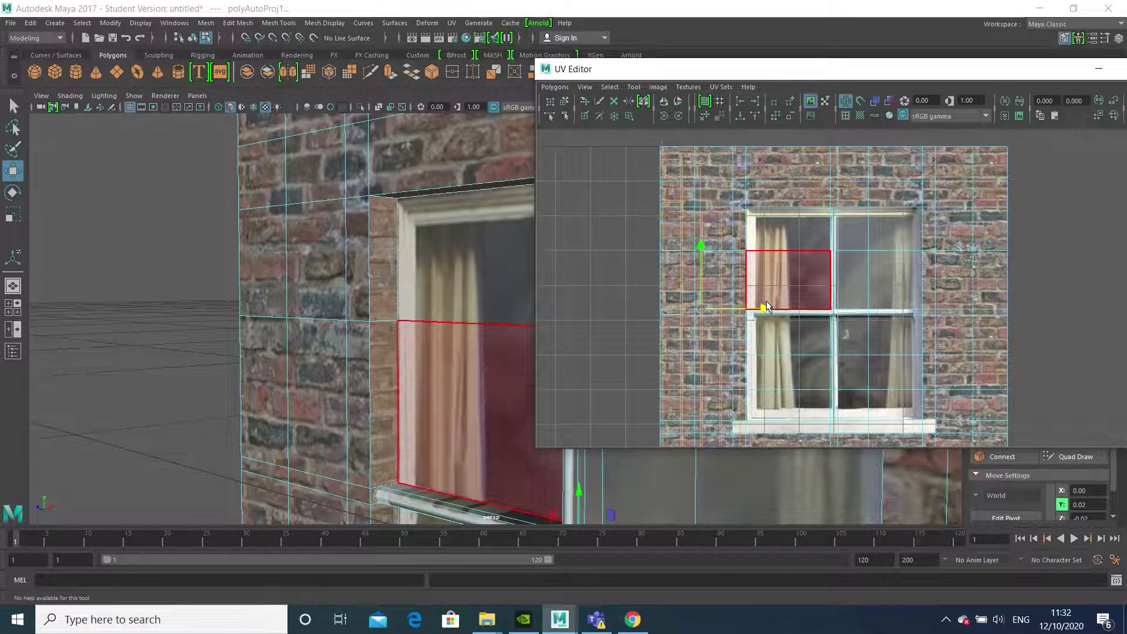
Step: Examine the remapped brick texture along the recess side and around the sill from several angles
left_click_drag(352, 247, 314, 236, "alt")
middle_click_drag(364, 274, 282, 106, "alt")
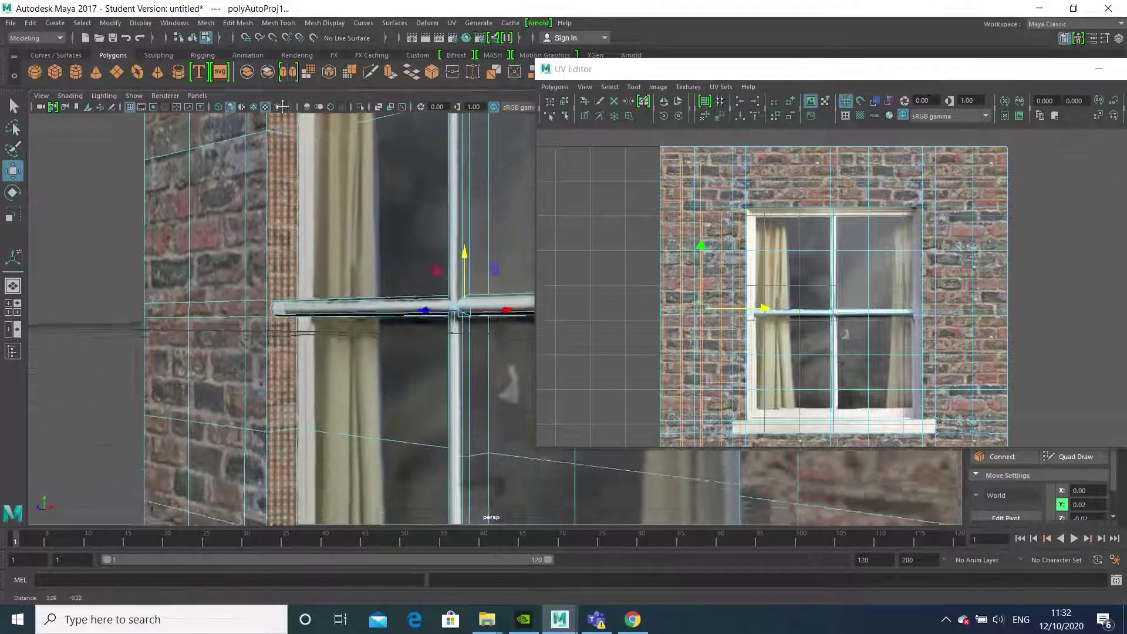
scroll(334, 290, "down", 6)
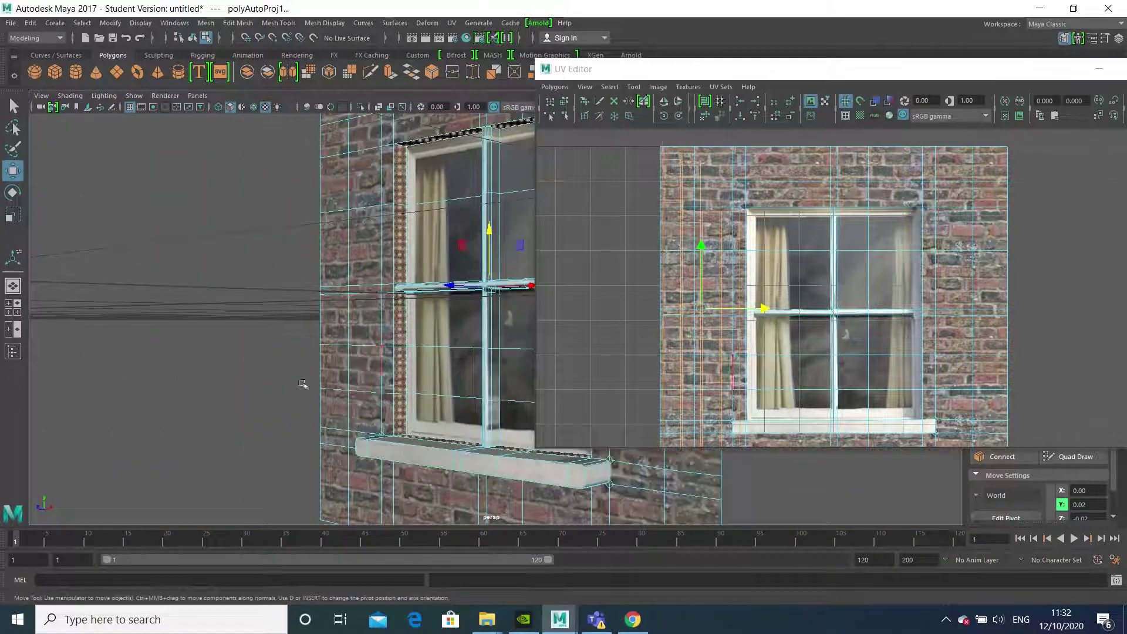
left_click_drag(302, 384, 442, 398, "alt")
middle_click_drag(442, 398, 396, 210, "alt")
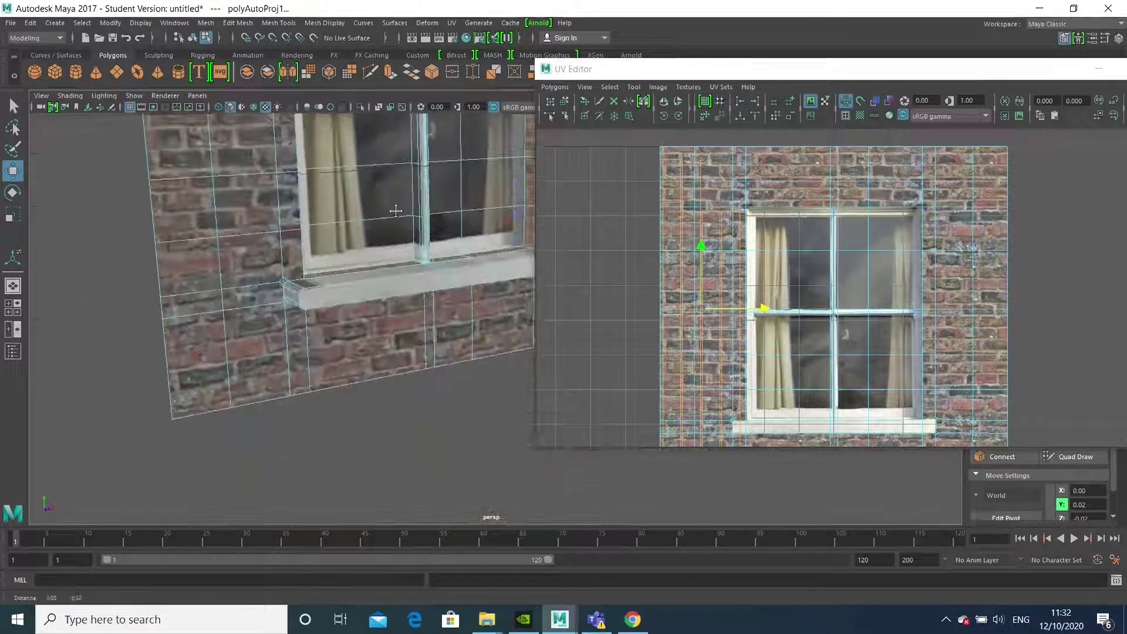
Step: Select the top and end faces of the window sill and apply automatic UV mapping to them
left_click_drag(395, 211, 432, 432, "alt")
left_click(370, 384)
left_click(352, 321)
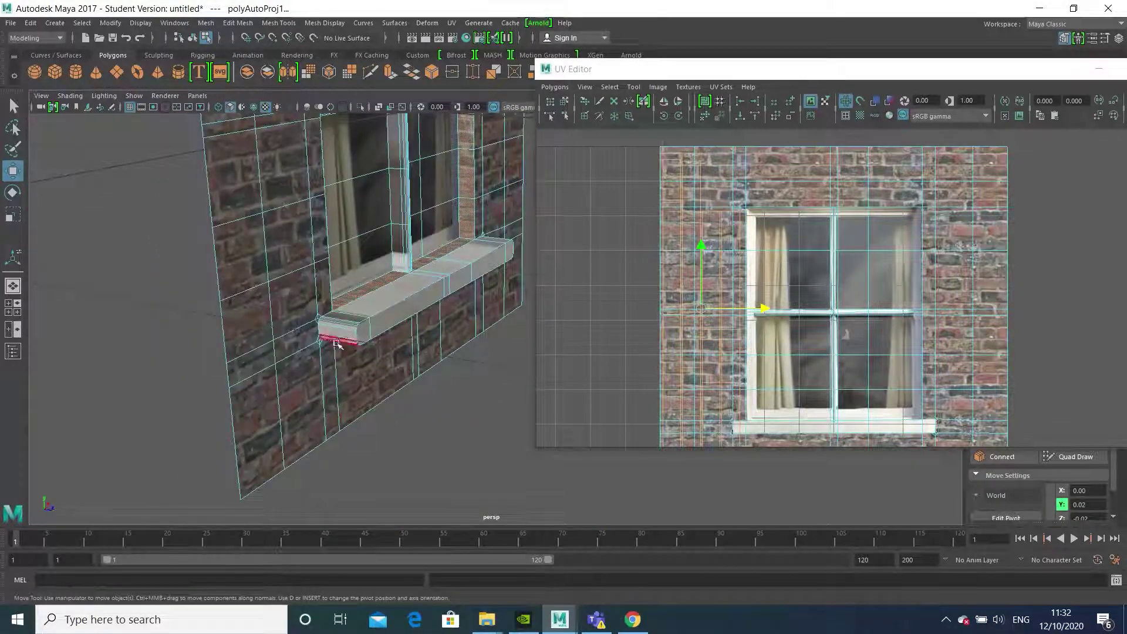
left_click_drag(348, 317, 395, 339, "alt")
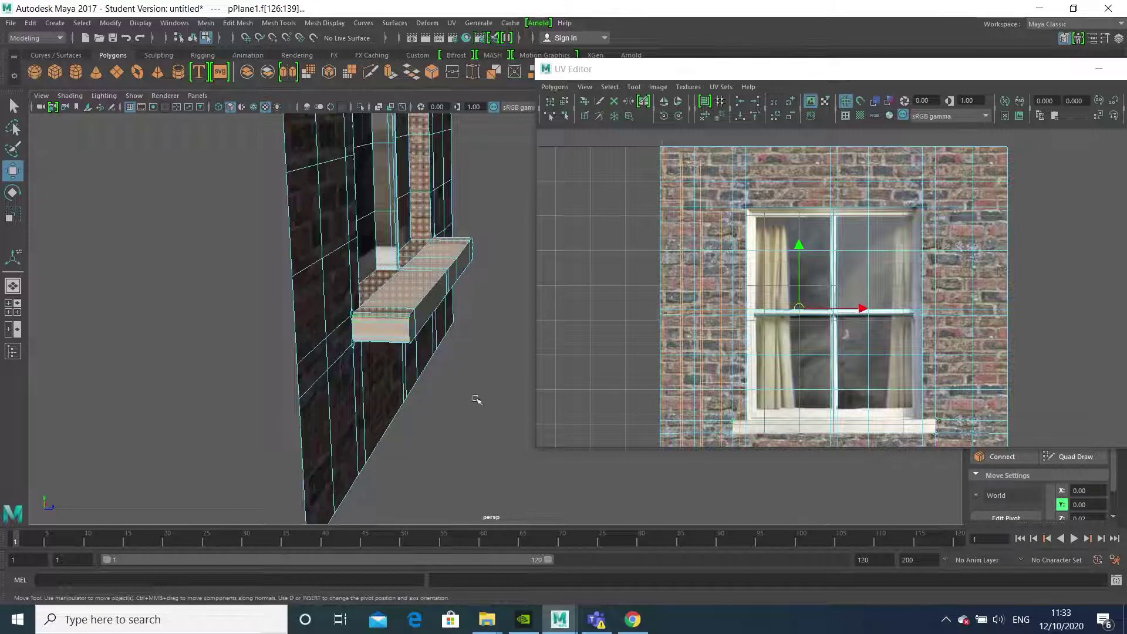
left_click_drag(477, 399, 368, 337, "alt")
left_click_drag(387, 376, 373, 493, "alt")
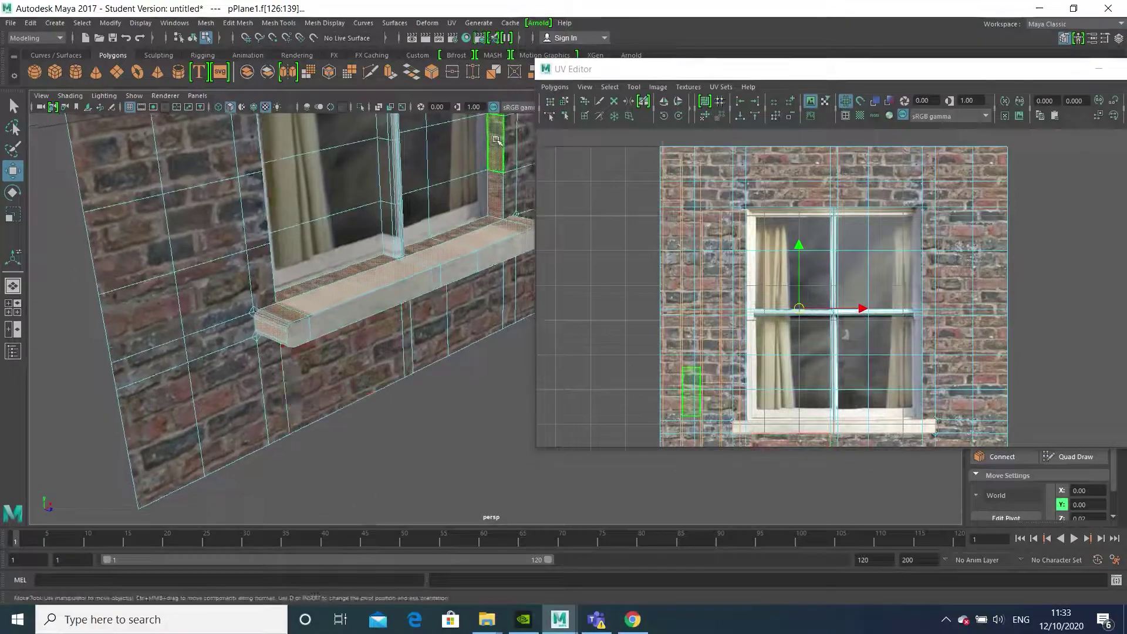
left_click_drag(499, 165, 491, 383, "alt")
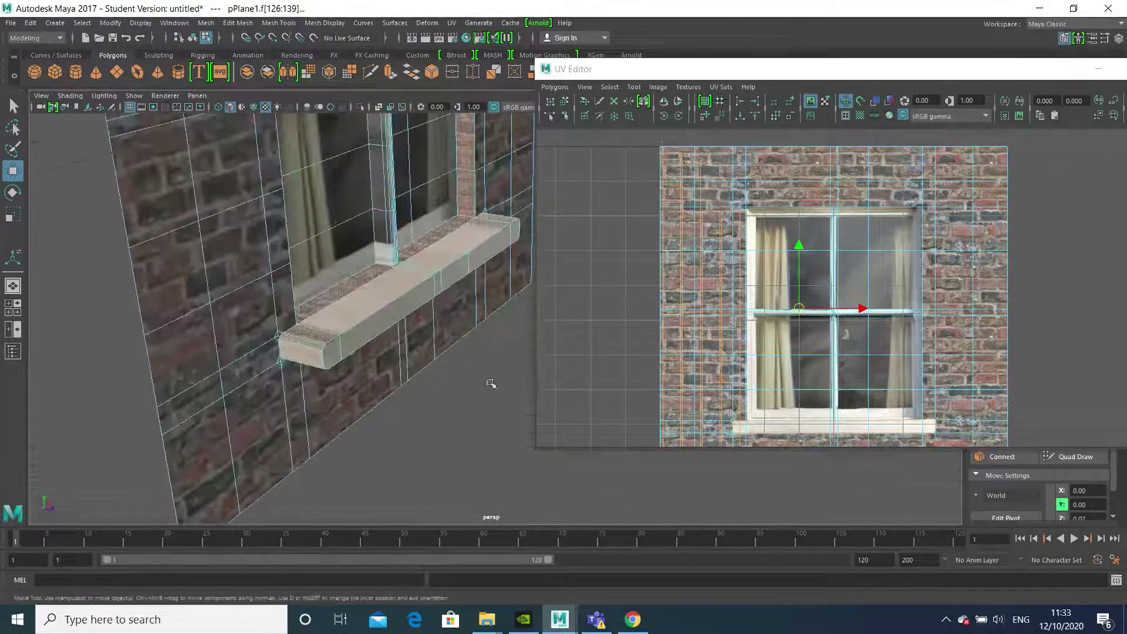
left_click(316, 359)
key("q")
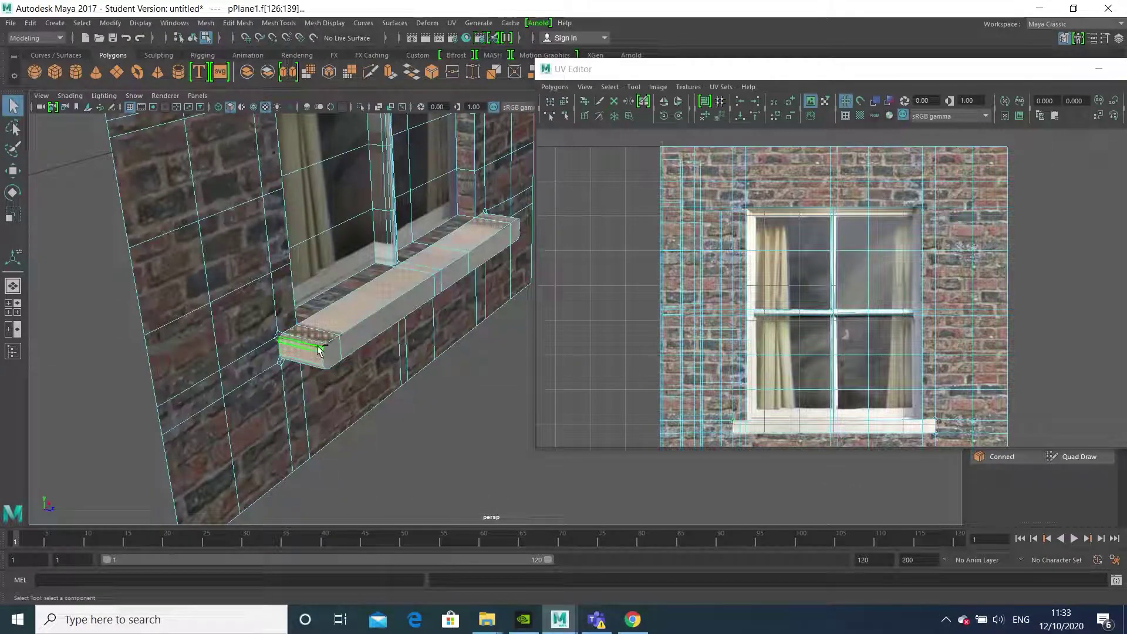
left_click_drag(400, 402, 302, 405, "alt")
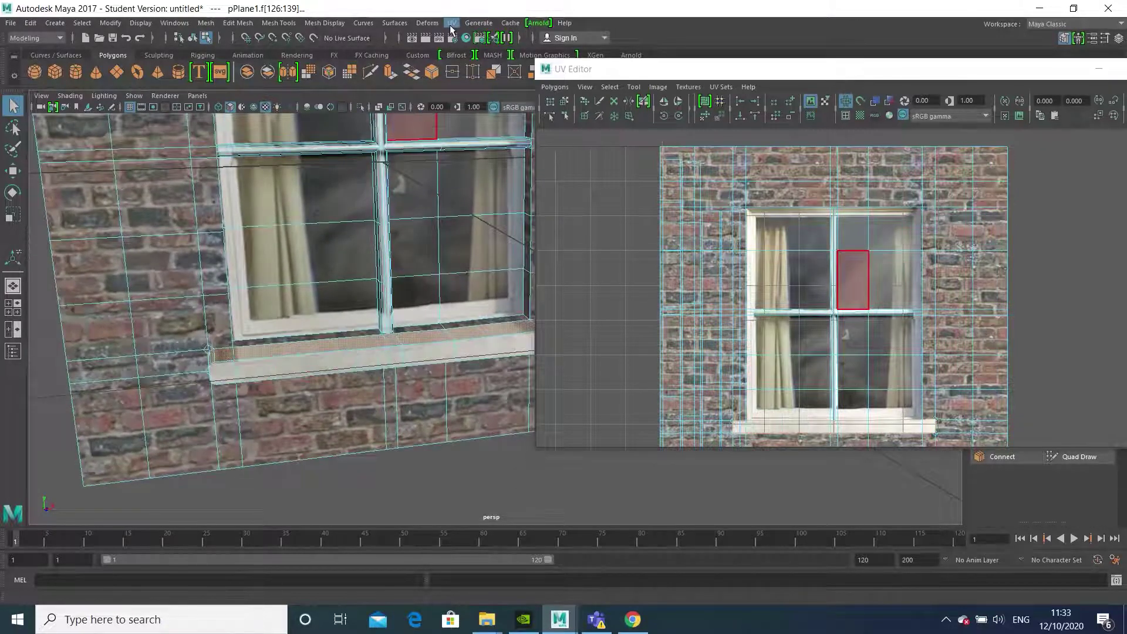
left_click(451, 24)
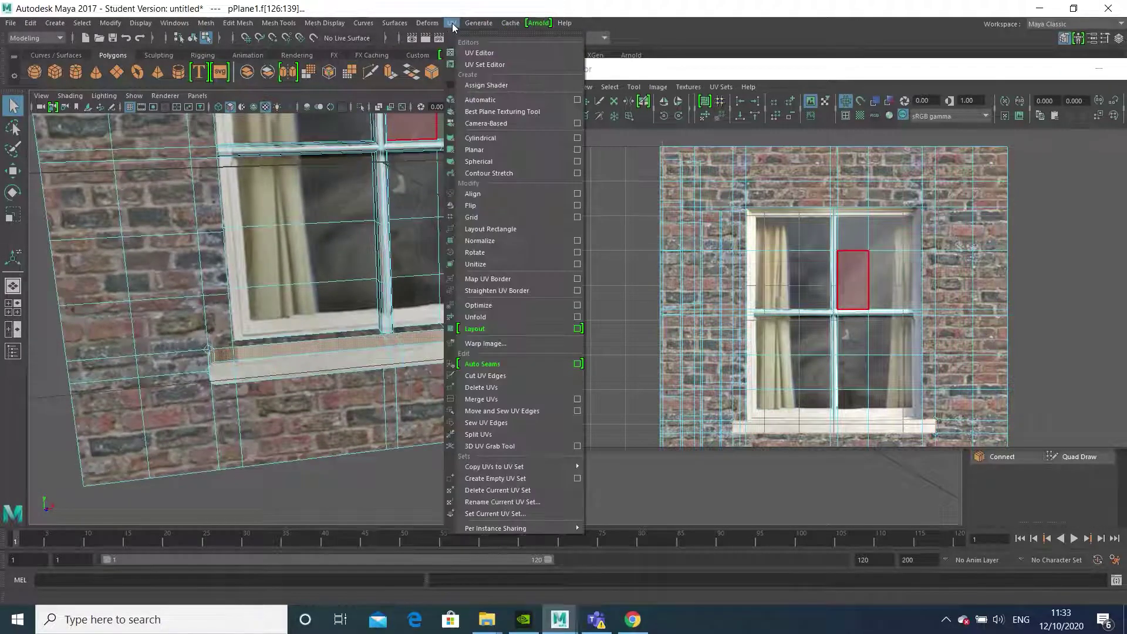
left_click(498, 99)
left_click_drag(376, 329, 394, 415, "alt")
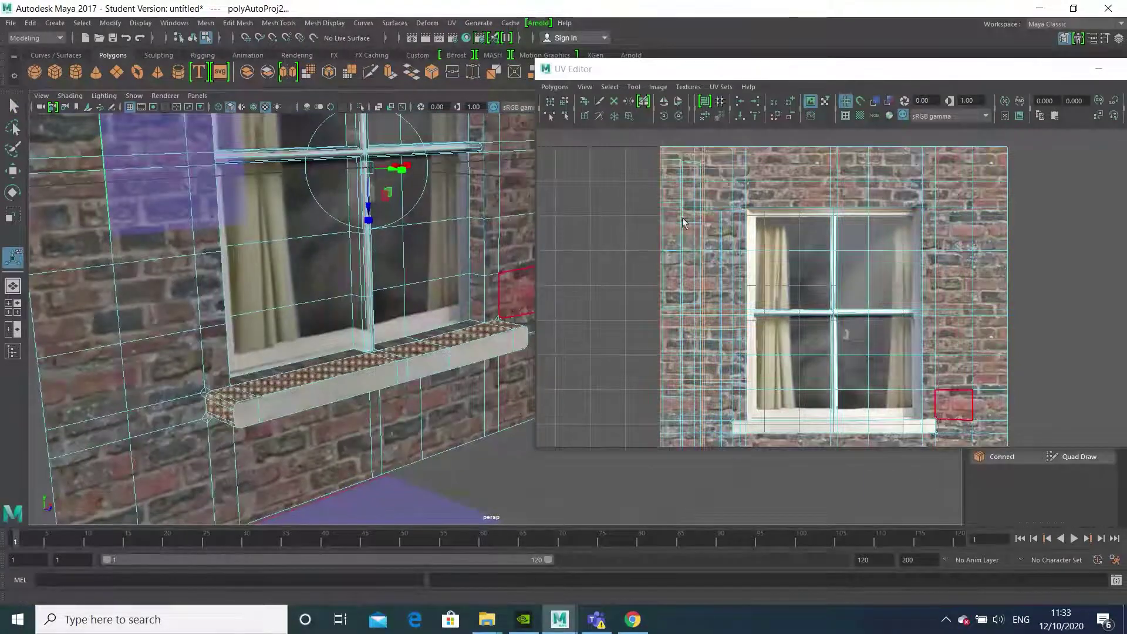
Step: Move the sill's UV shells across to the middle of the window texture and turn them to run horizontally
middle_click_drag(851, 346, 820, 296, "alt")
key("w")
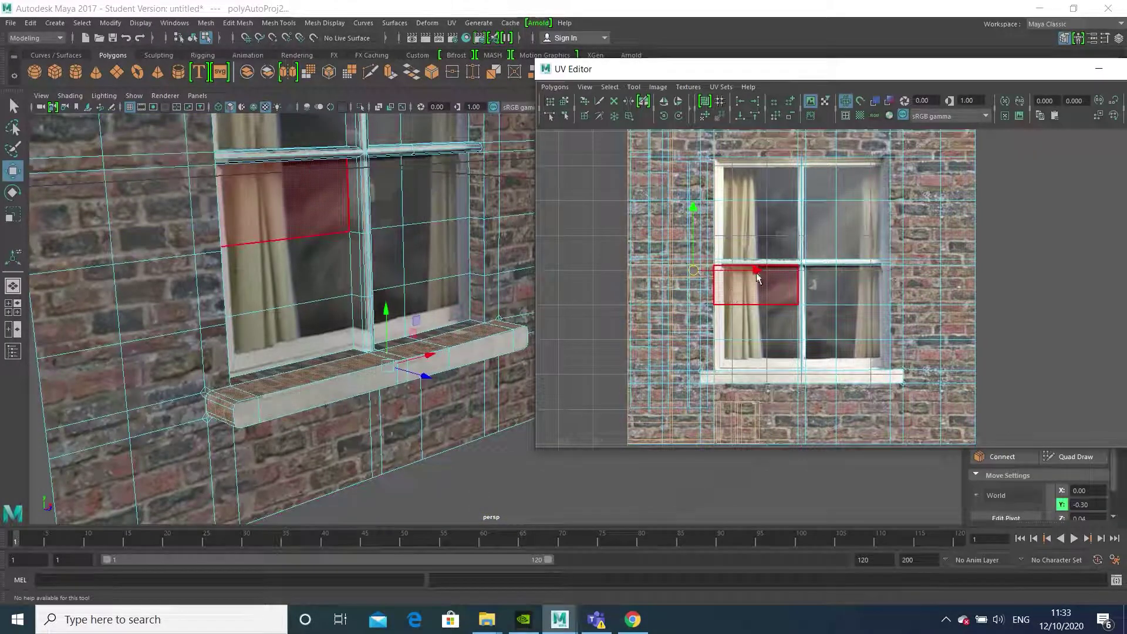
left_click_drag(757, 271, 861, 270)
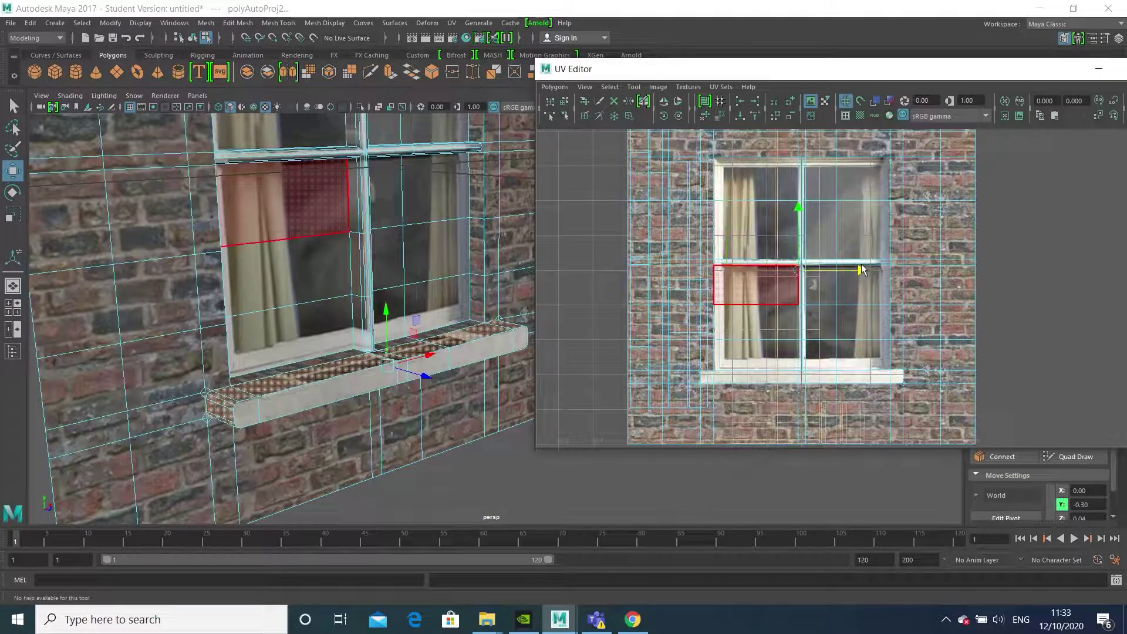
key("e")
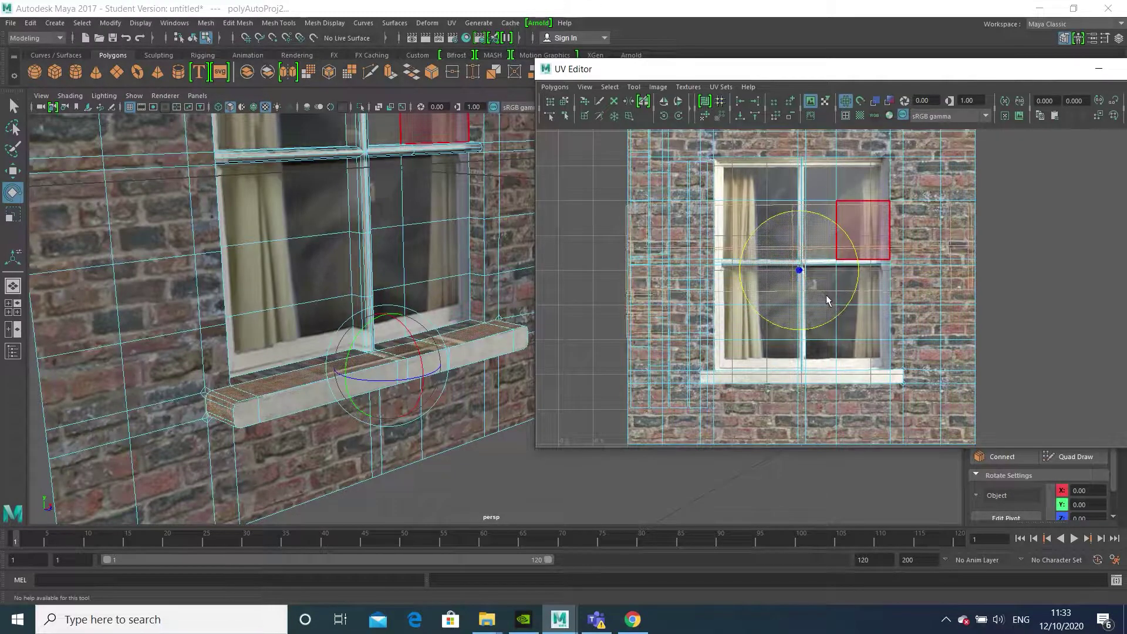
middle_click_drag(827, 300, 804, 284, "alt")
left_click(778, 223)
Step: Move the sill's UV shells down onto the white sill in the texture and scale them down to fit it
key("w")
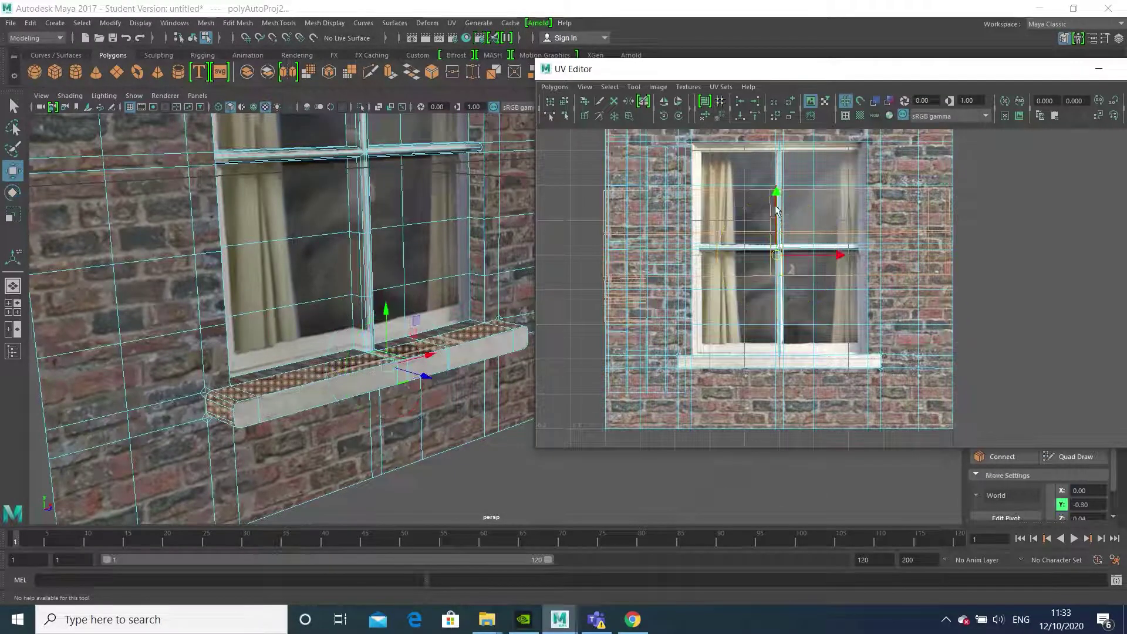
left_click_drag(779, 200, 797, 322)
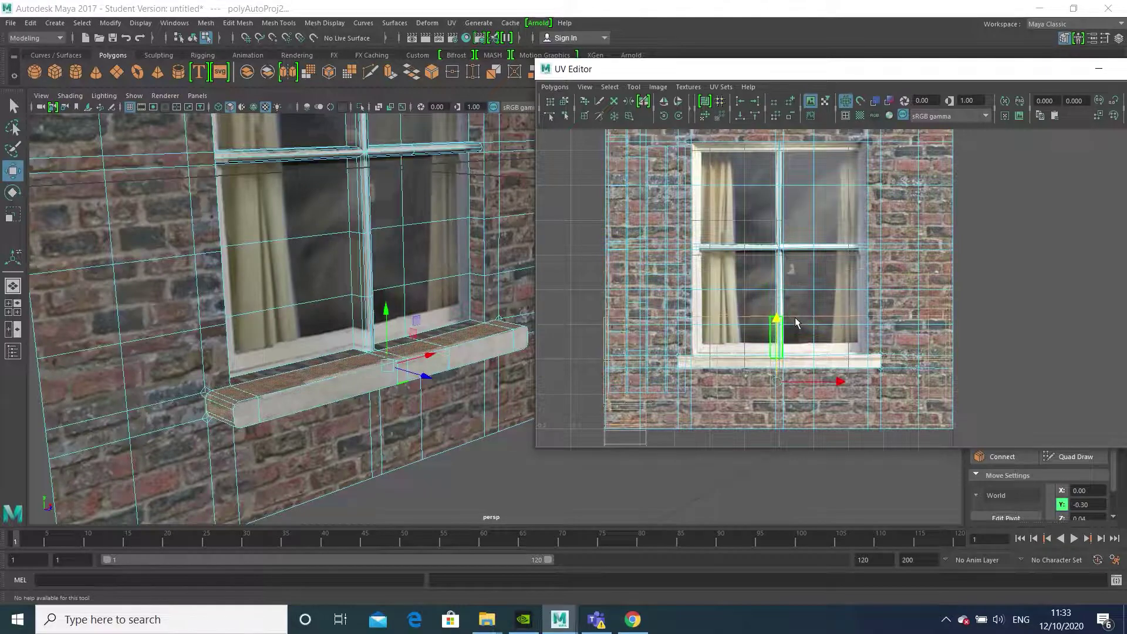
key("r")
scroll(797, 322, "up", 4)
left_click_drag(812, 216, 813, 258)
key("w")
scroll(724, 266, "up", 5)
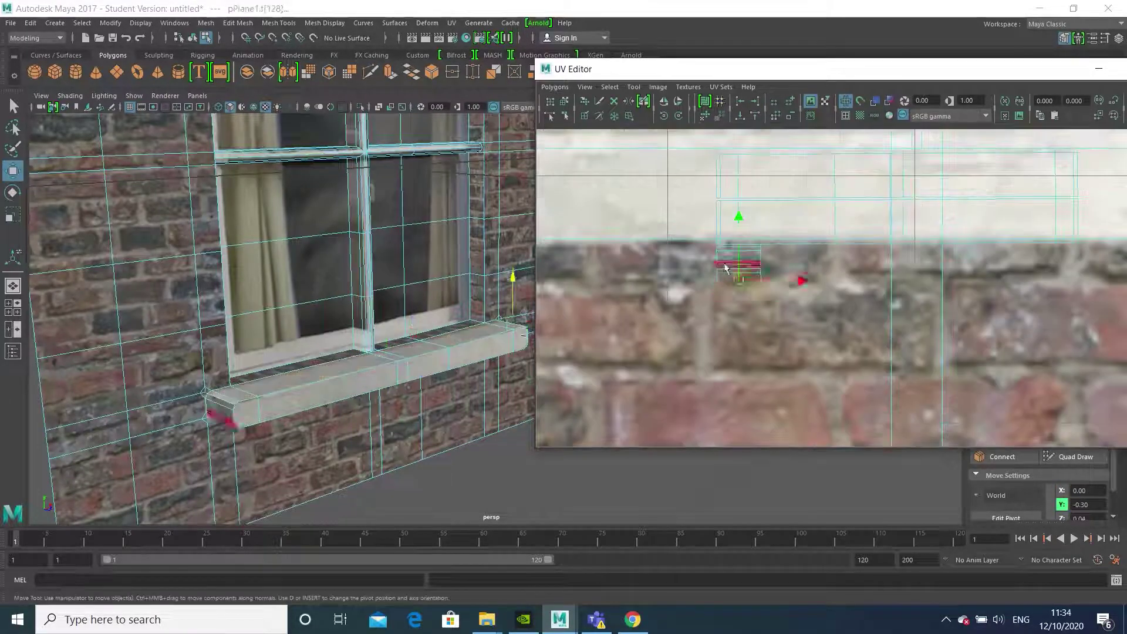
Step: Select the side faces of the vertical glazing bar and apply automatic UV mapping to them
scroll(825, 261, "down", 5)
left_click_drag(258, 458, 229, 461, "alt")
key("q")
left_click(404, 359, "shift")
left_click(451, 23)
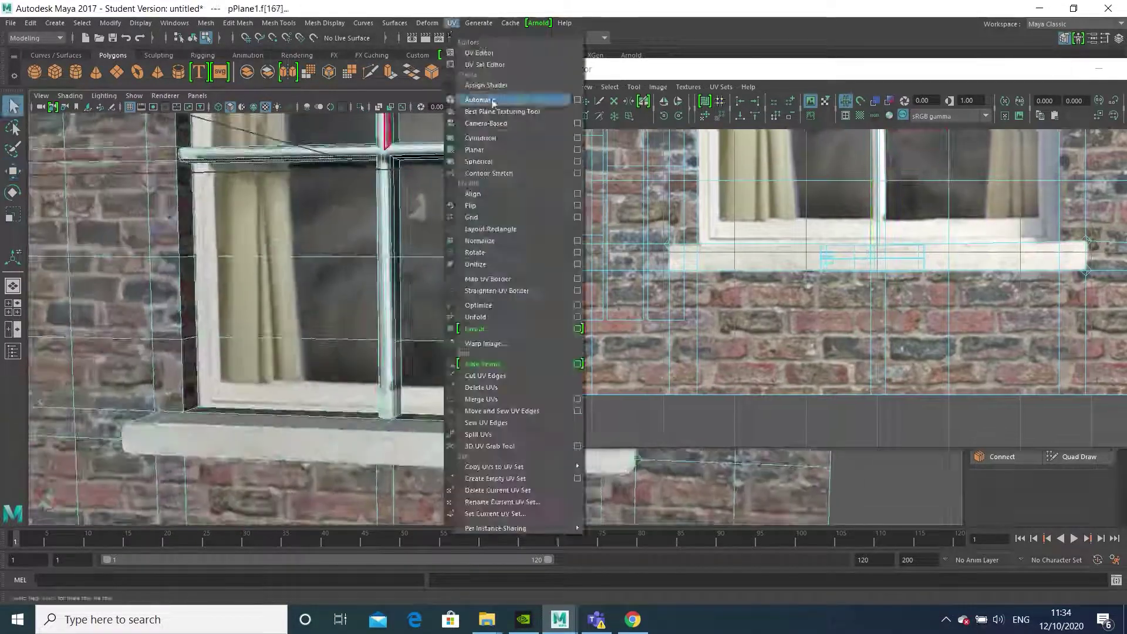
left_click(491, 99)
scroll(803, 323, "down", 5)
key("e")
scroll(804, 352, "up", 5)
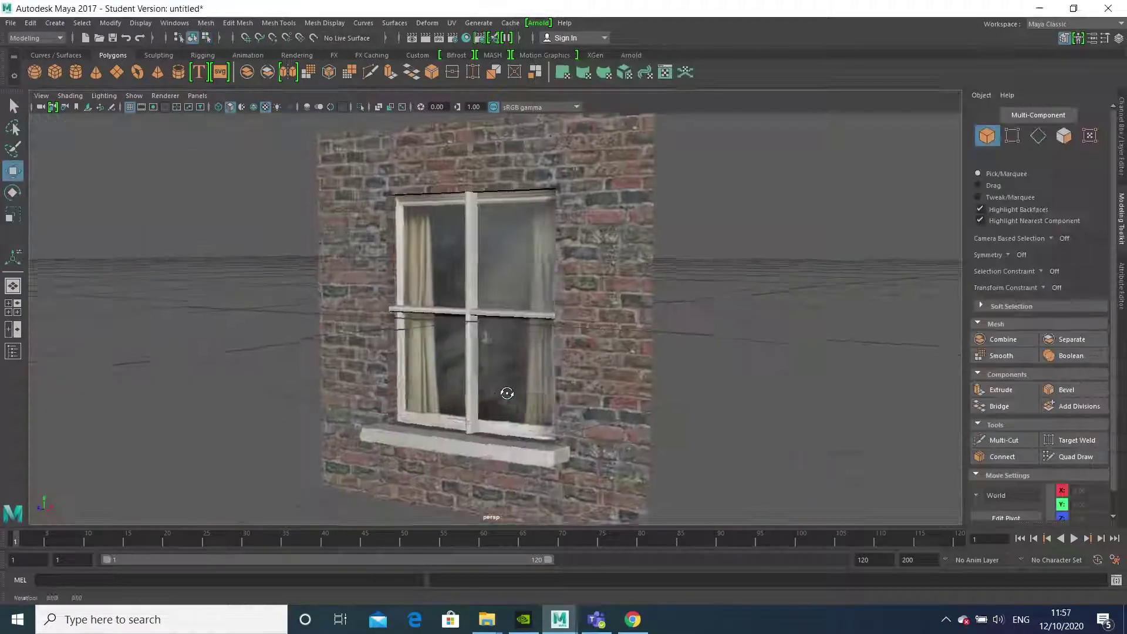
Step: Examine the textured window wall from an angle, including the sill and glazing bars
left_click_drag(573, 392, 484, 390, "alt")
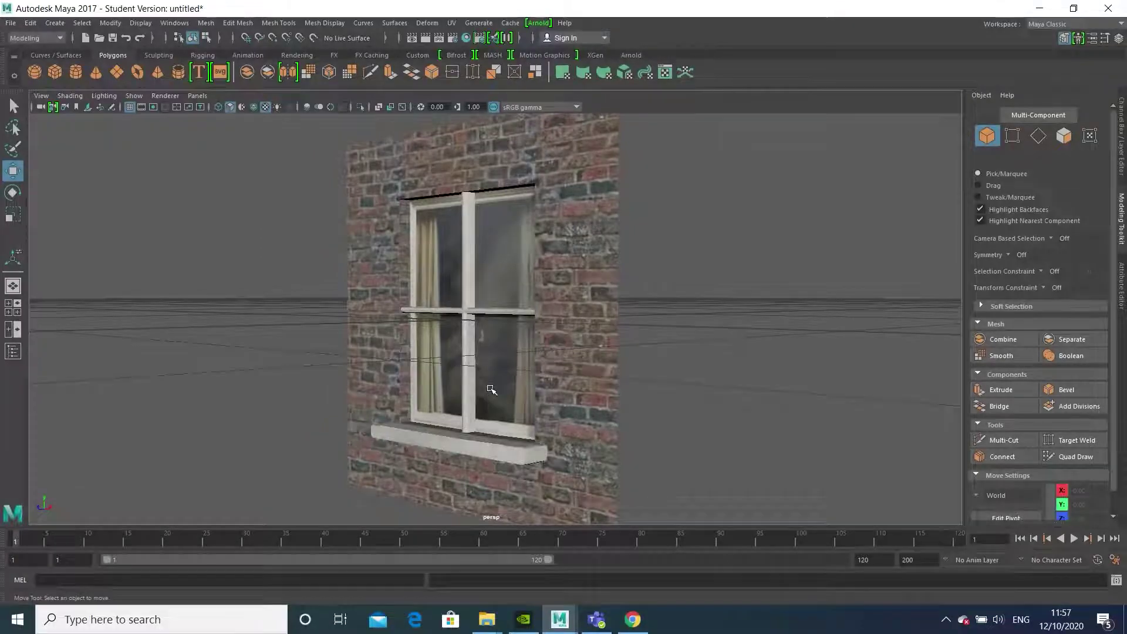